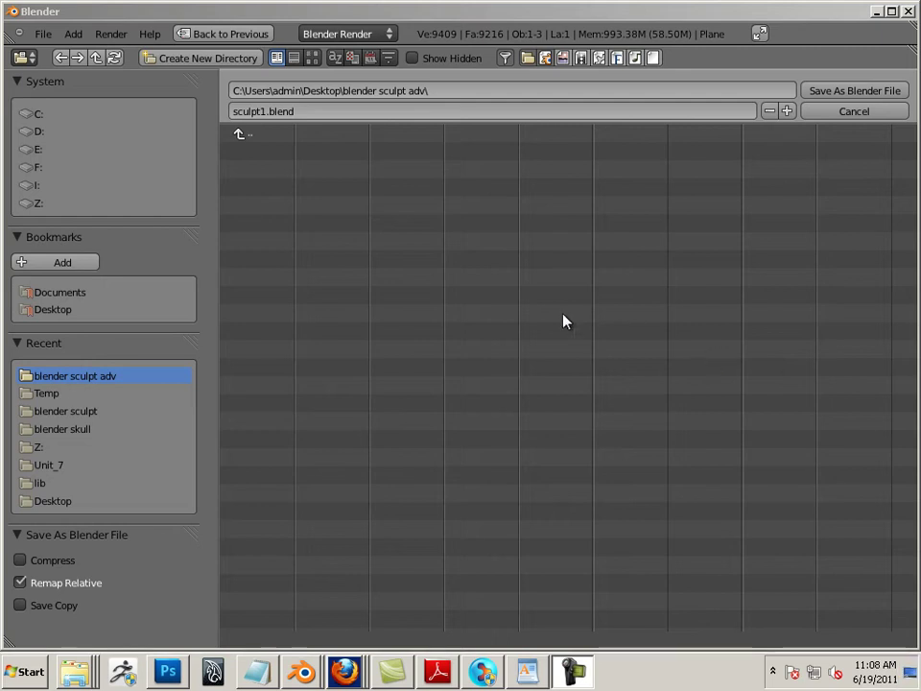
Dismiss the save dialog and move the sculpted terrain to Y -1.898.
{"action": "left_click", "coordinate": [849, 112]}
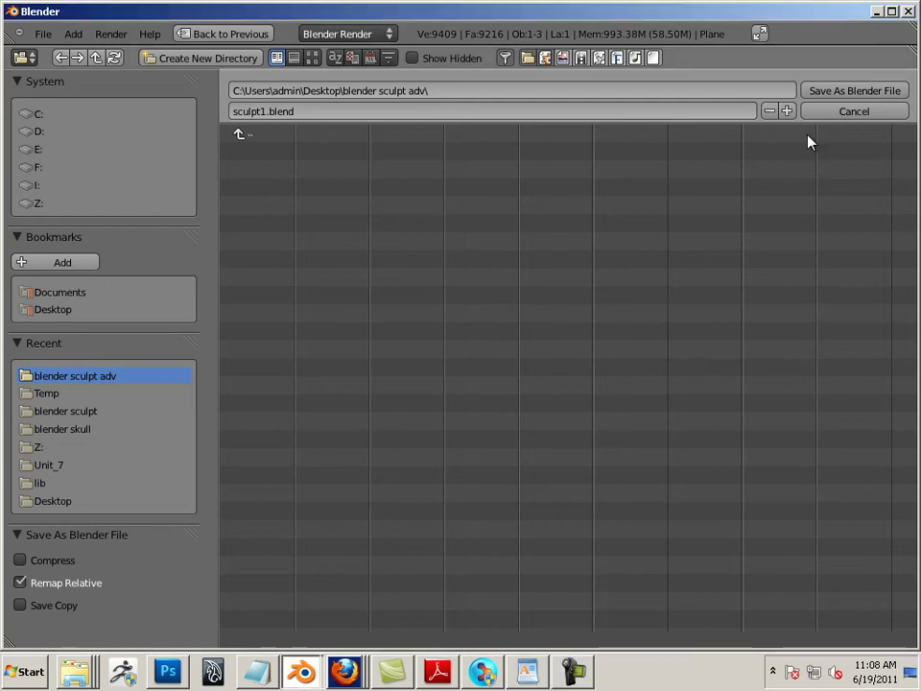
{"action": "middle_click_drag", "start_coordinate": [524, 301], "coordinate": [399, 278]}
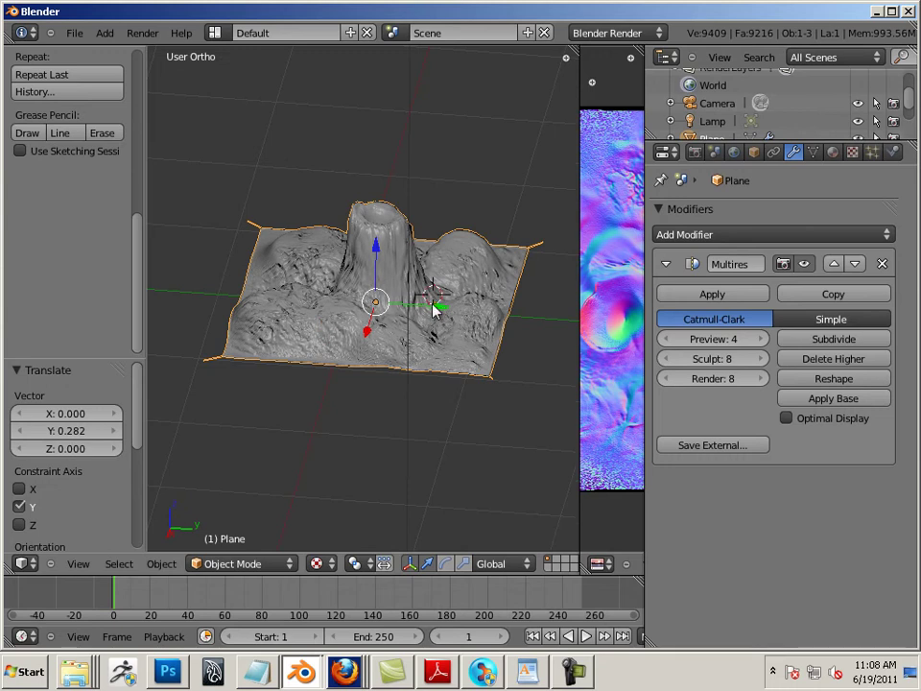
{"action": "key", "text": "g"}
{"action": "key", "text": "y"}
{"action": "left_click", "coordinate": [192, 299]}
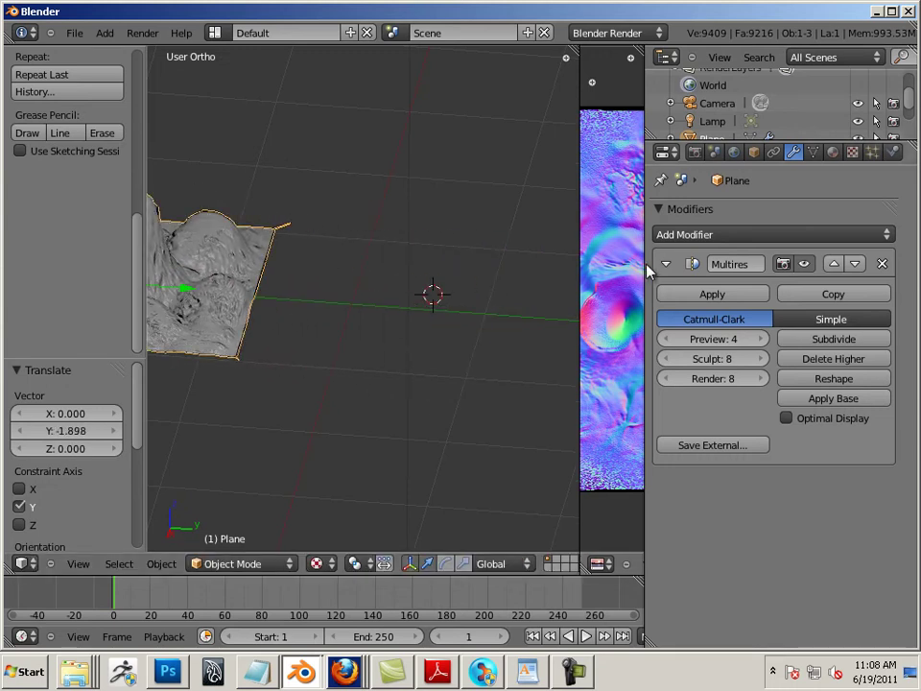
Narrow the normal-map image panel to a thin strip and re-frame the terrain.
{"action": "left_click_drag", "start_coordinate": [650, 263], "coordinate": [879, 263]}
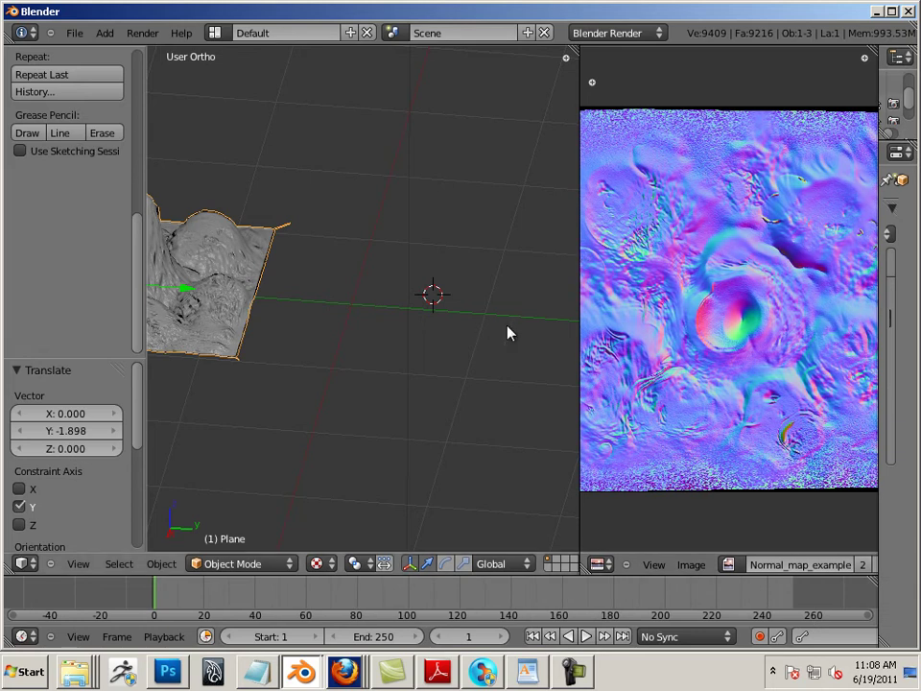
{"action": "left_click_drag", "start_coordinate": [577, 287], "coordinate": [850, 287]}
{"action": "scroll", "coordinate": [401, 242], "scroll_direction": "down", "scroll_amount": 4}
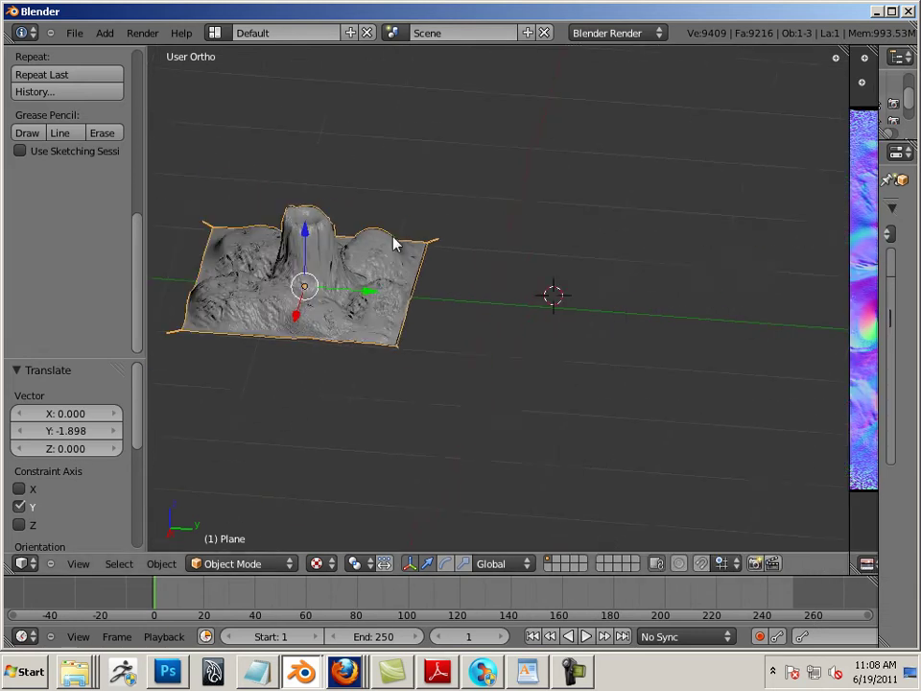
{"action": "middle_click_drag", "start_coordinate": [401, 243], "coordinate": [465, 292]}
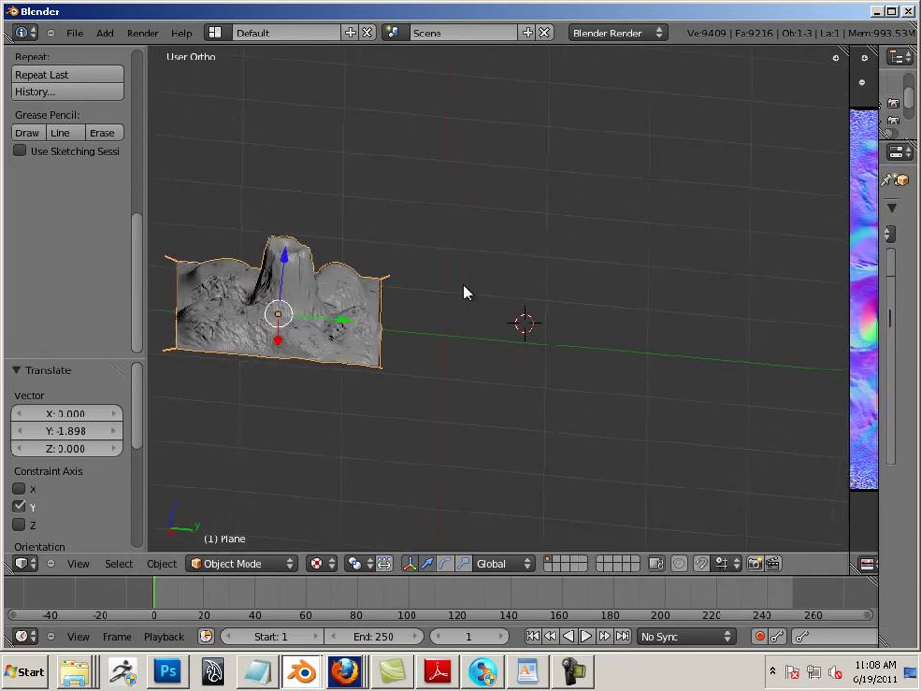
Add a new mesh plane beside the sculpted terrain.
{"action": "left_click", "coordinate": [104, 33]}
{"action": "mouse_move", "coordinate": [114, 51]}
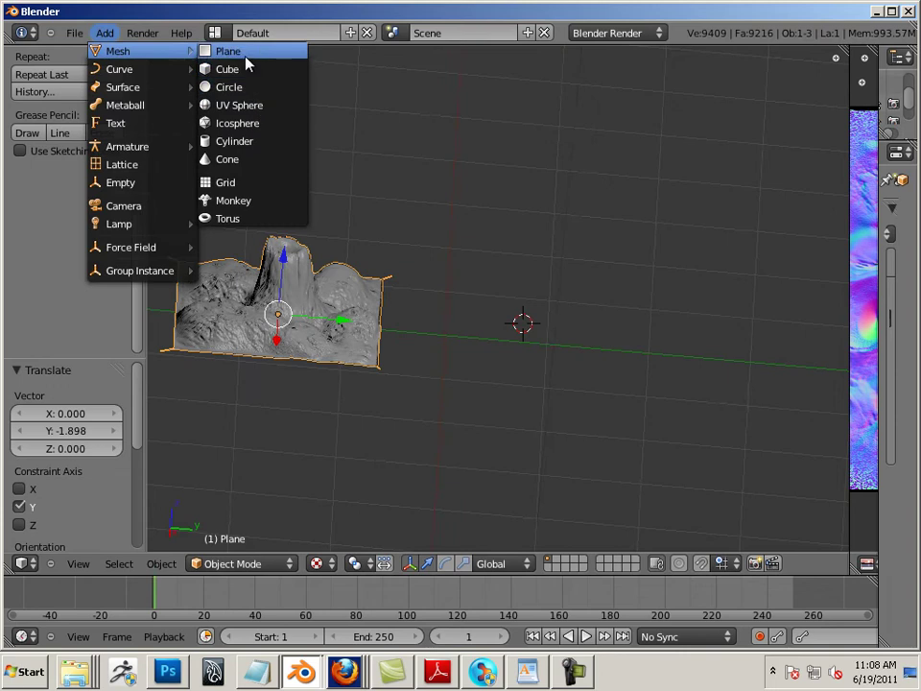
{"action": "left_click", "coordinate": [246, 53]}
{"action": "middle_click_drag", "start_coordinate": [515, 200], "coordinate": [509, 247]}
{"action": "scroll", "coordinate": [567, 296], "scroll_direction": "up", "scroll_amount": 3}
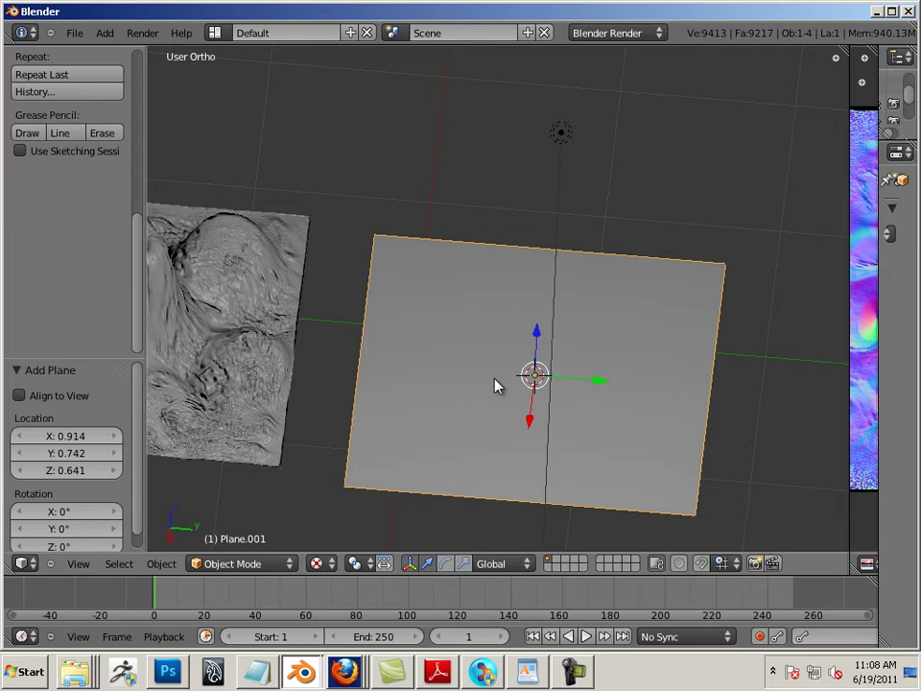
In Edit Mode, add loop cuts slid against the plane's left and right edges.
{"action": "key", "text": "Tab"}
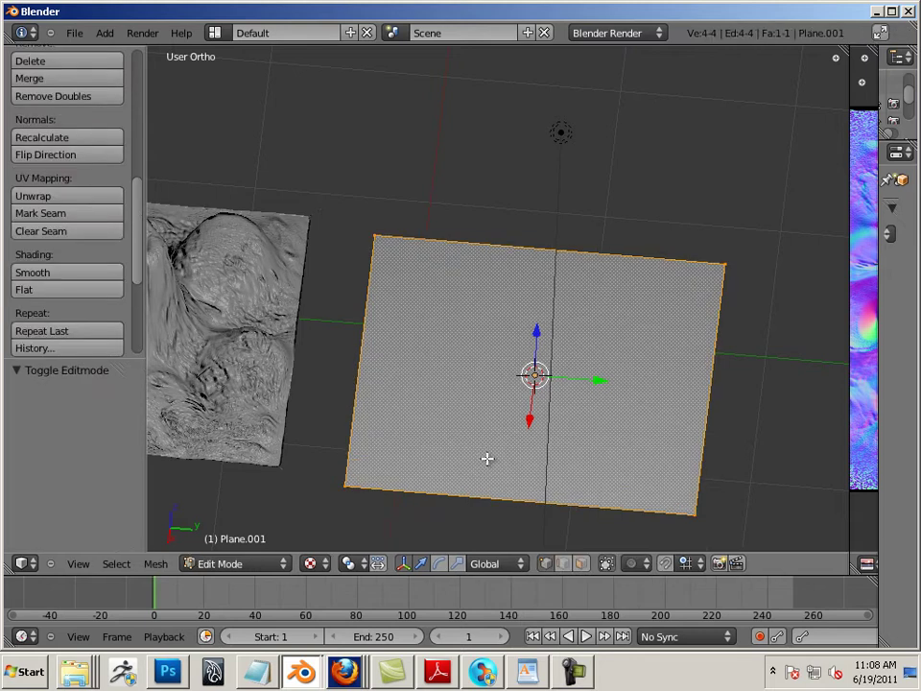
{"action": "key", "text": "ctrl+r"}
{"action": "left_click", "coordinate": [423, 488]}
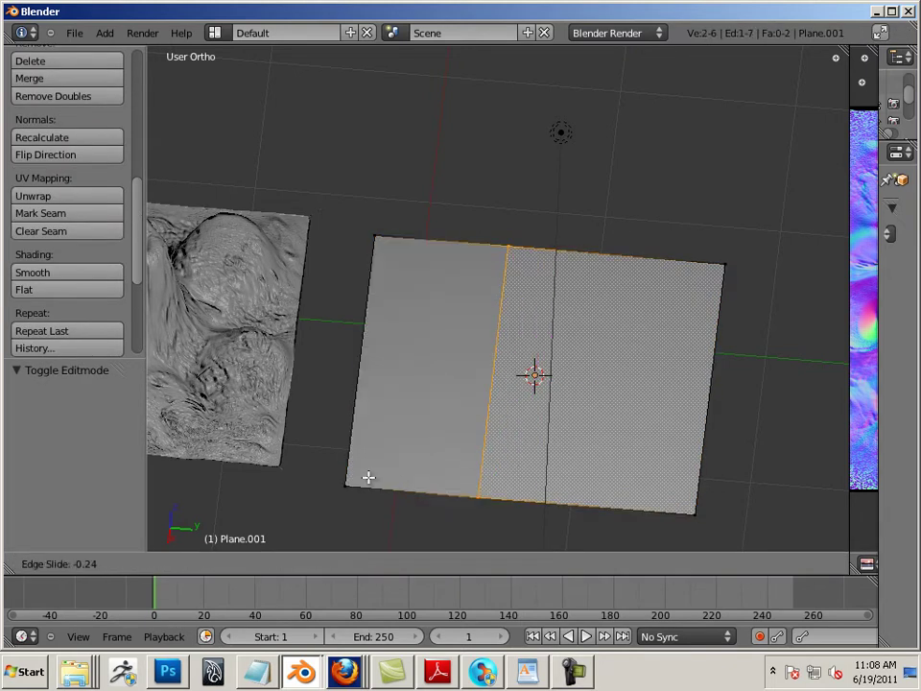
{"action": "left_click", "coordinate": [246, 448]}
{"action": "key", "text": "ctrl+r"}
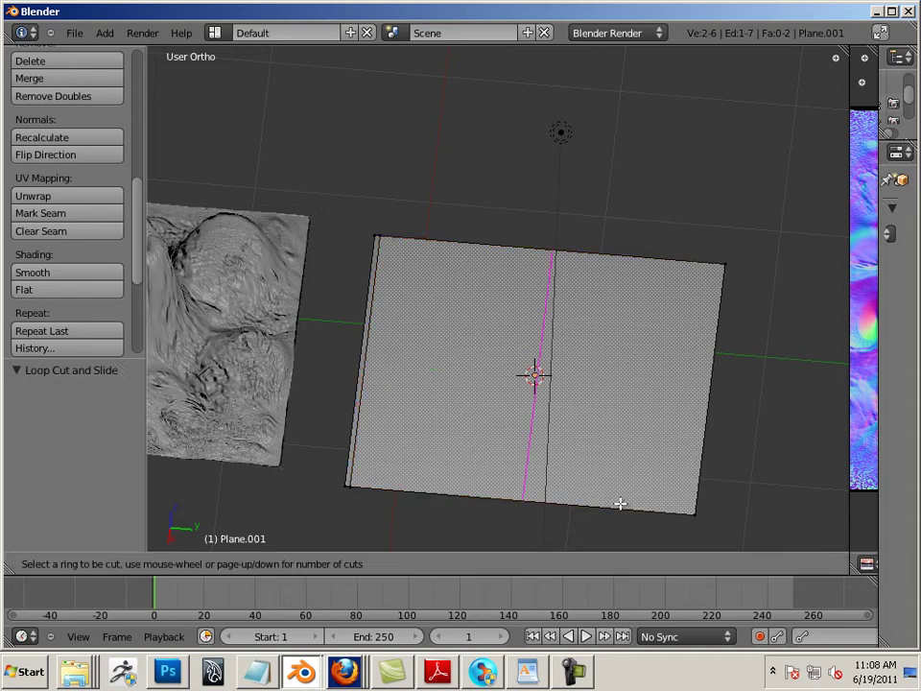
{"action": "left_click", "coordinate": [643, 503]}
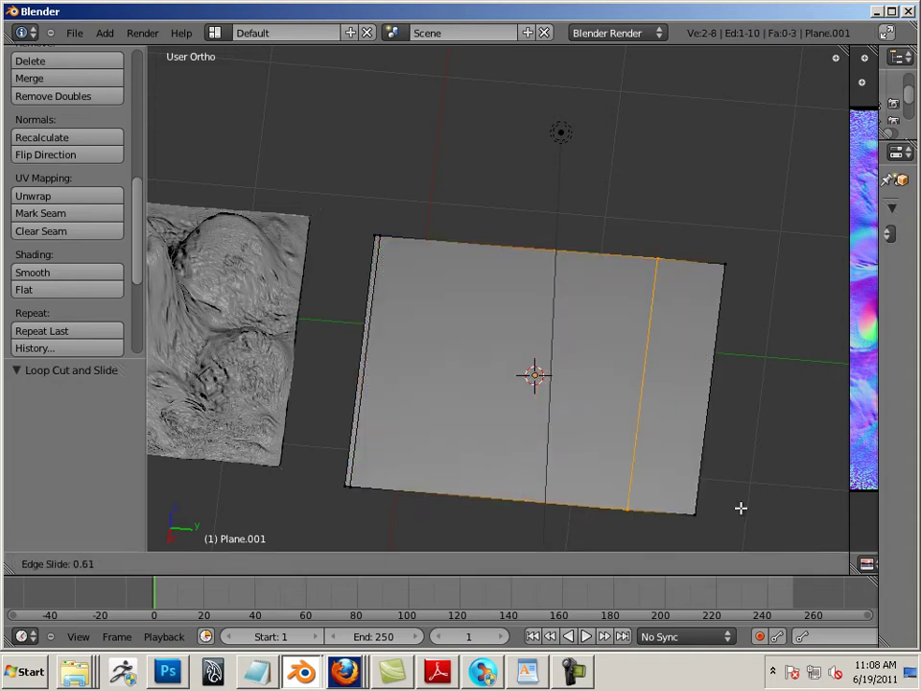
{"action": "left_click", "coordinate": [795, 511]}
Add two more loop cuts slid against the plane's bottom and top edges.
{"action": "key", "text": "ctrl+r"}
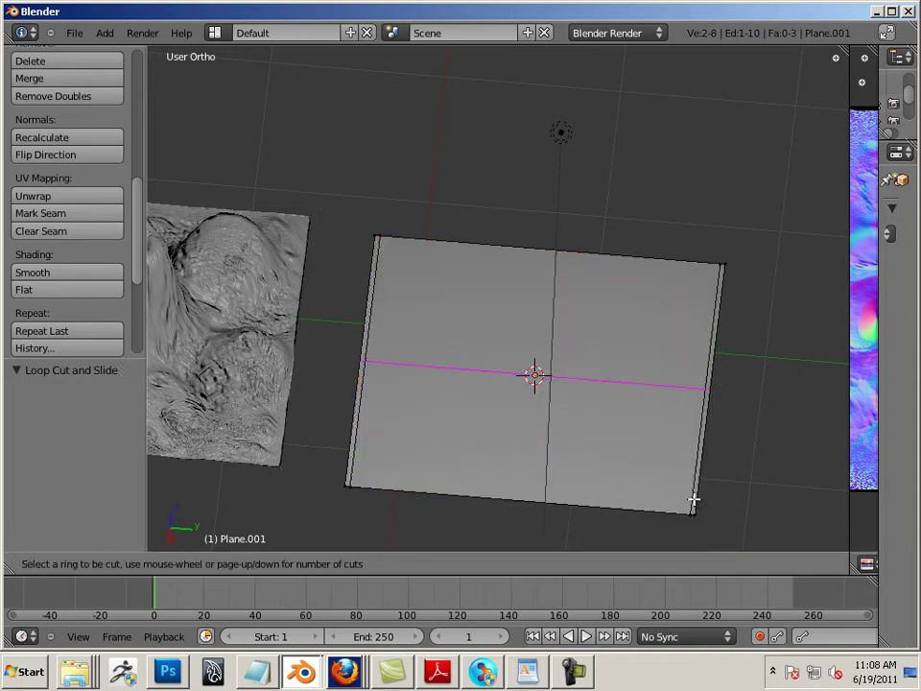
{"action": "left_click", "coordinate": [693, 499]}
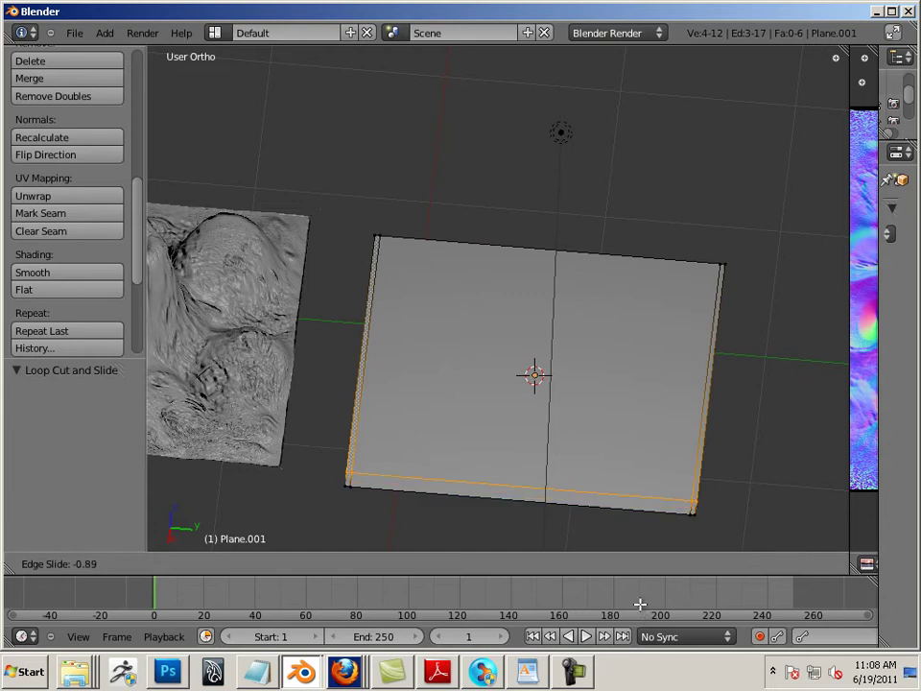
{"action": "left_click", "coordinate": [659, 524]}
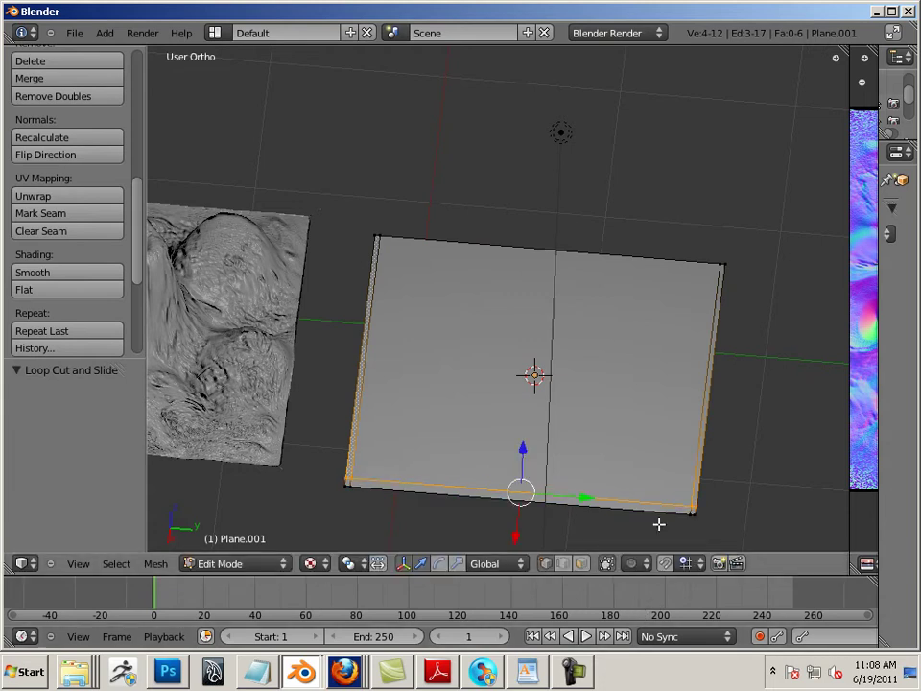
{"action": "key", "text": "ctrl+r"}
{"action": "left_click", "coordinate": [714, 352]}
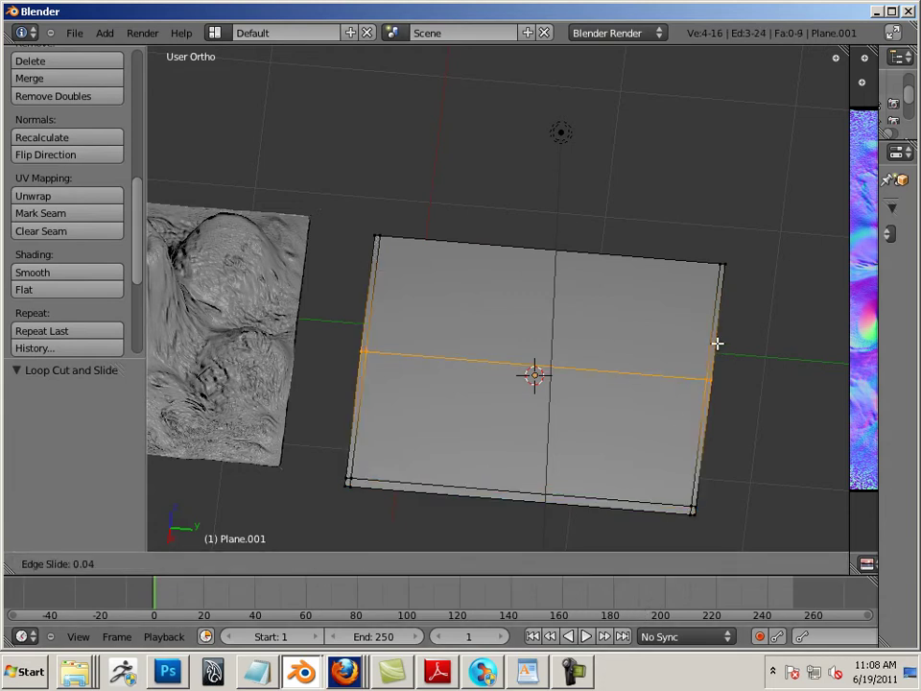
{"action": "left_click", "coordinate": [722, 251]}
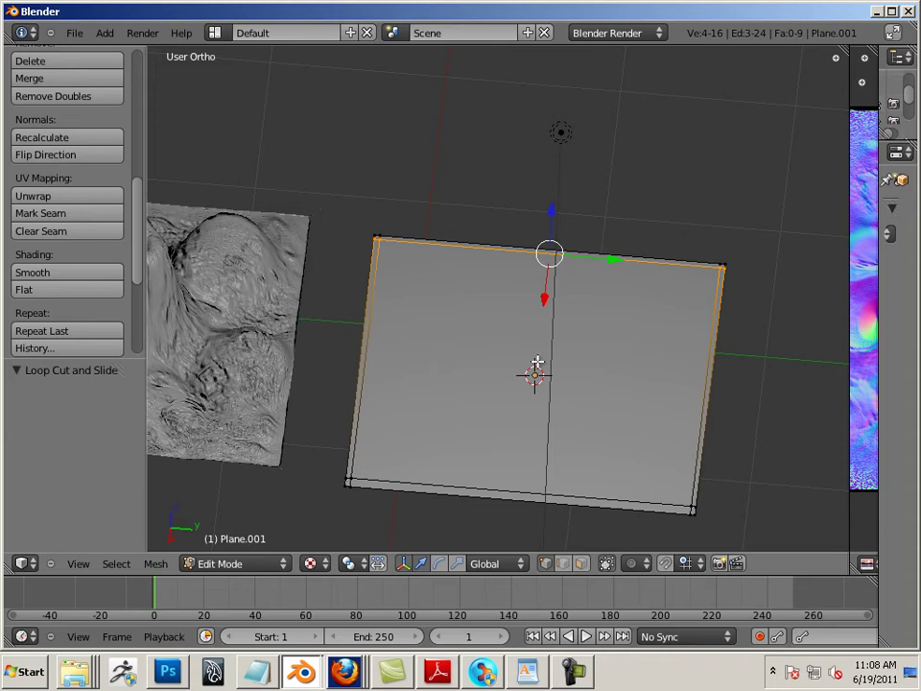
Switch to face select mode and place the 3D cursor on the plane.
{"action": "key", "text": "Tab"}
{"action": "key", "text": "Tab"}
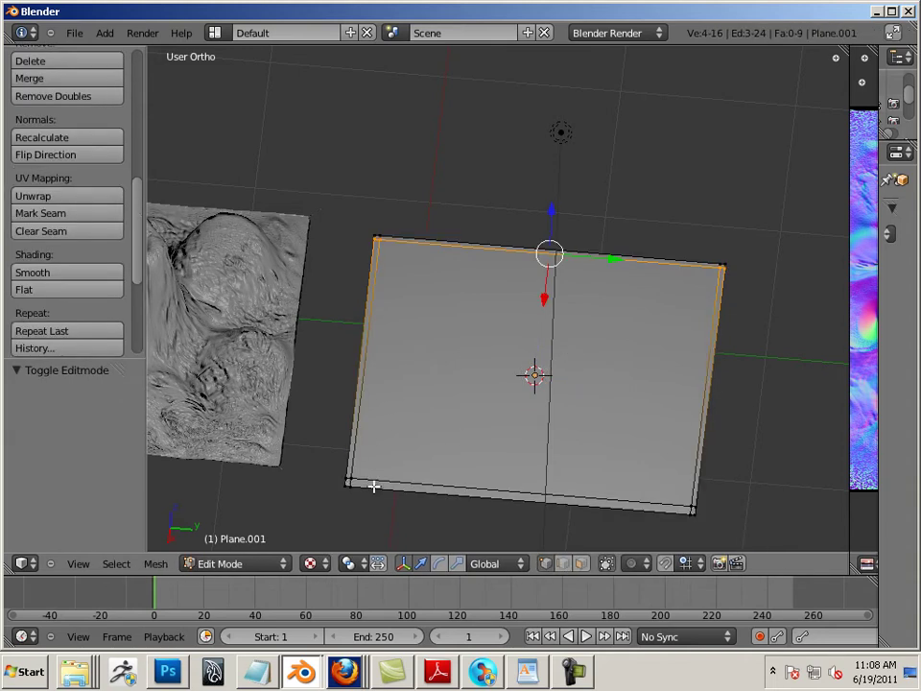
{"action": "left_click", "coordinate": [564, 563]}
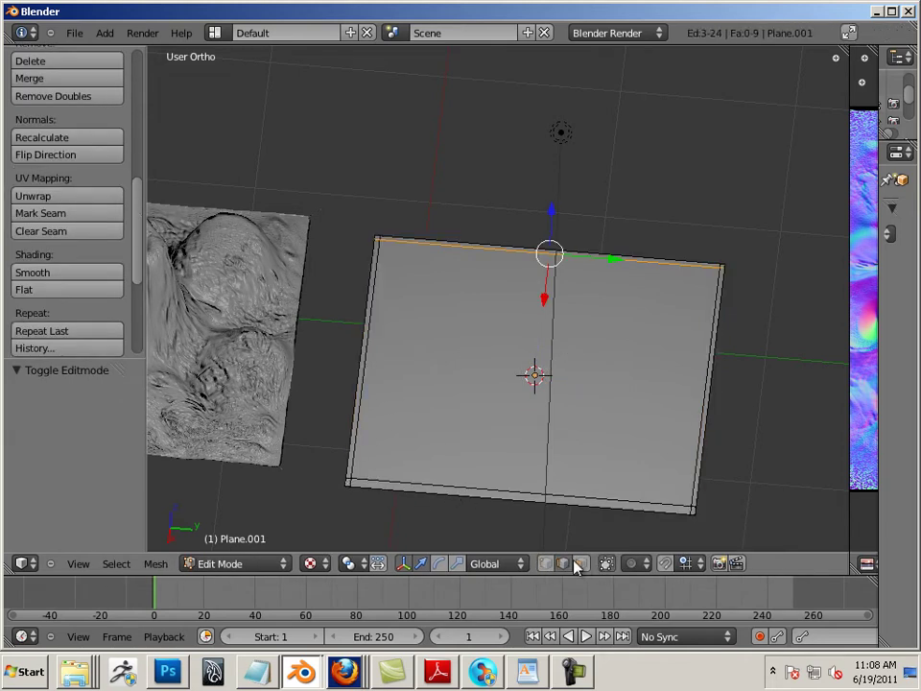
{"action": "left_click", "coordinate": [581, 563]}
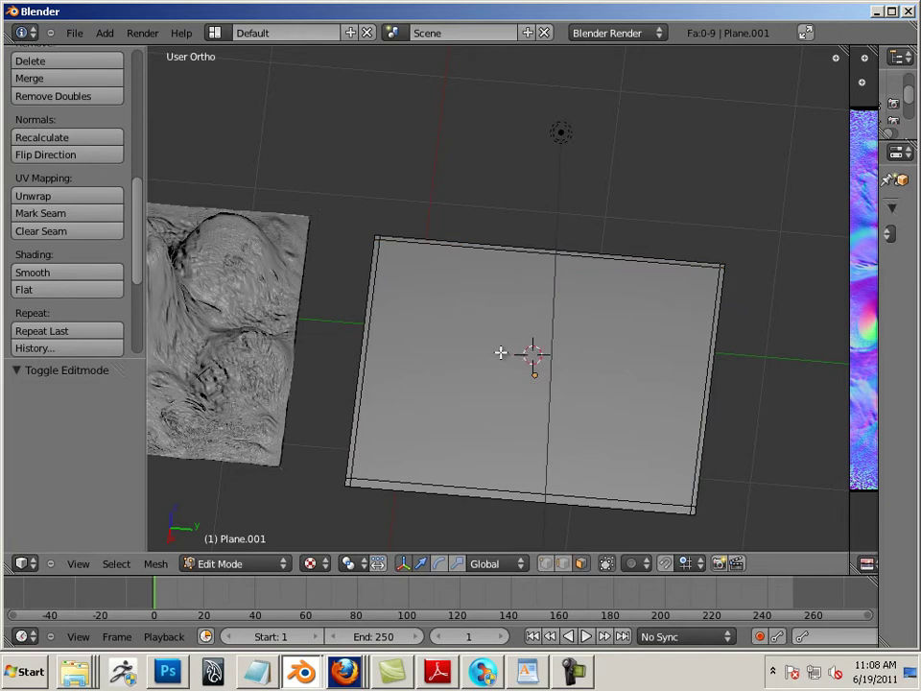
{"action": "left_click", "coordinate": [501, 384]}
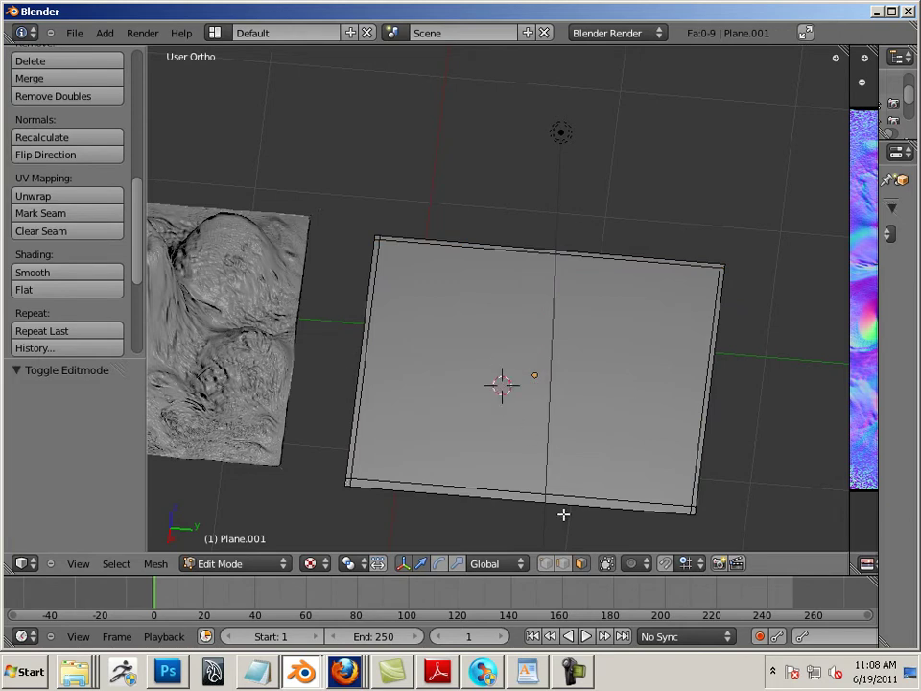
Select the plane's centre face and extrude it in place.
{"action": "key", "text": "Tab"}
{"action": "key", "text": "Tab"}
{"action": "middle_click_drag", "start_coordinate": [677, 428], "coordinate": [550, 397]}
{"action": "right_click", "coordinate": [547, 393]}
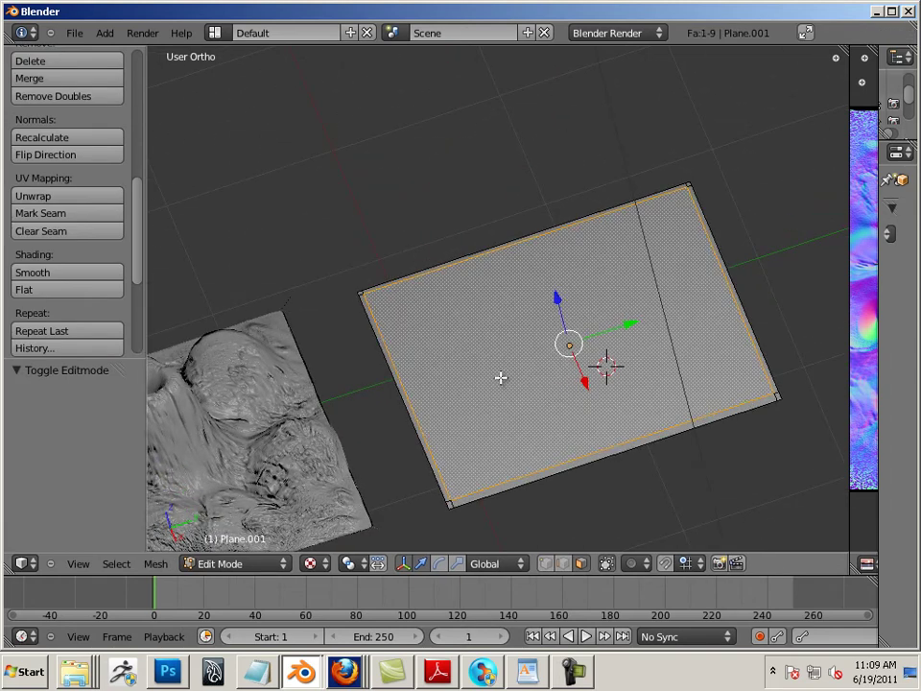
{"action": "key", "text": "e"}
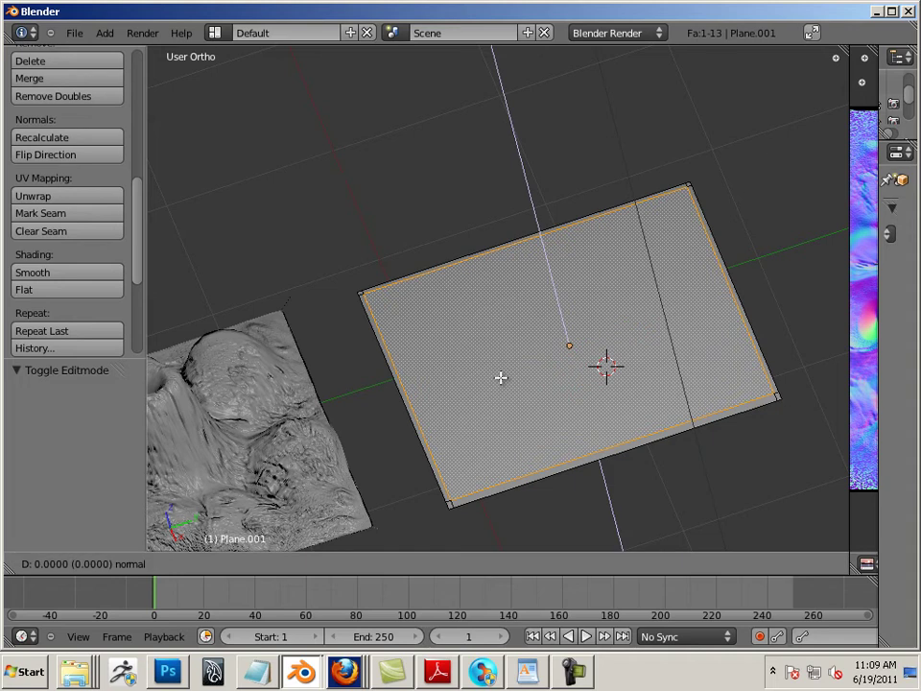
{"action": "left_click", "coordinate": [499, 377]}
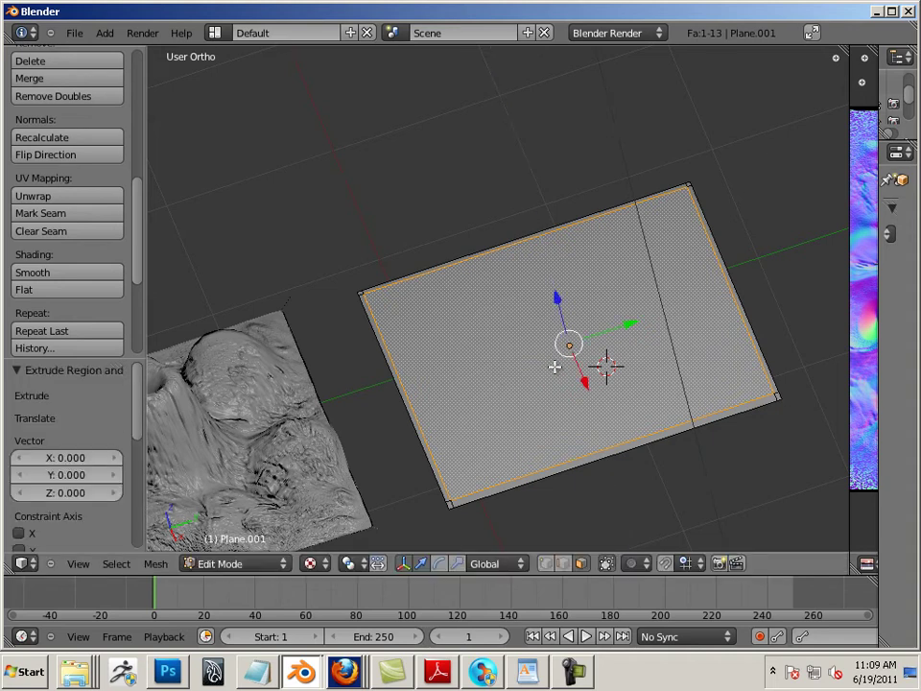
Shrink the extruded centre face, finishing with a scale of 0.5.
{"action": "key", "text": "ctrl+alt+r"}
{"action": "key", "text": "ctrl+alt+s"}
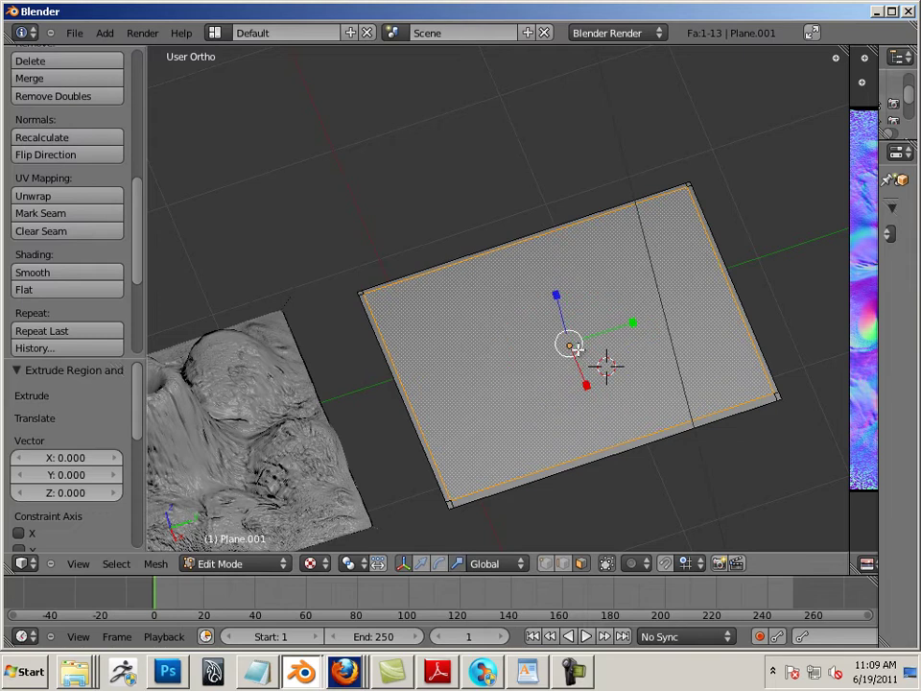
{"action": "key", "text": "s"}
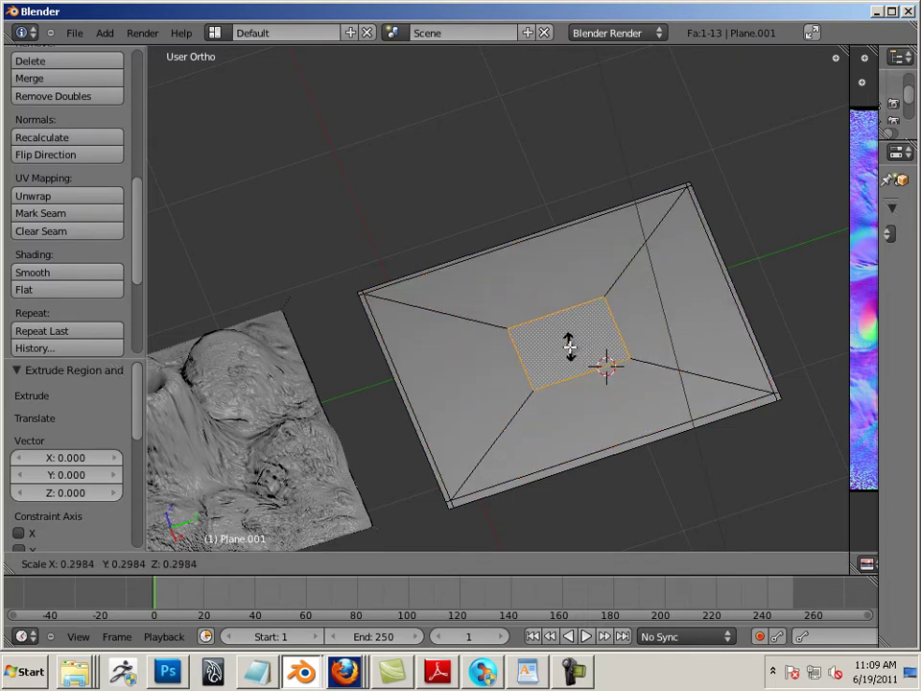
{"action": "left_click", "coordinate": [571, 349]}
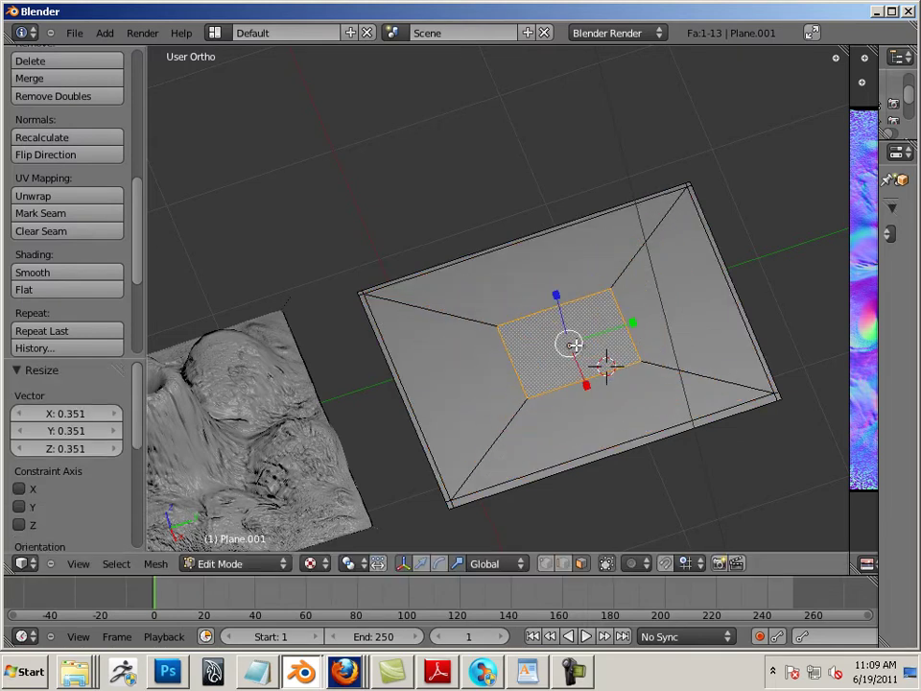
{"action": "key", "text": "s"}
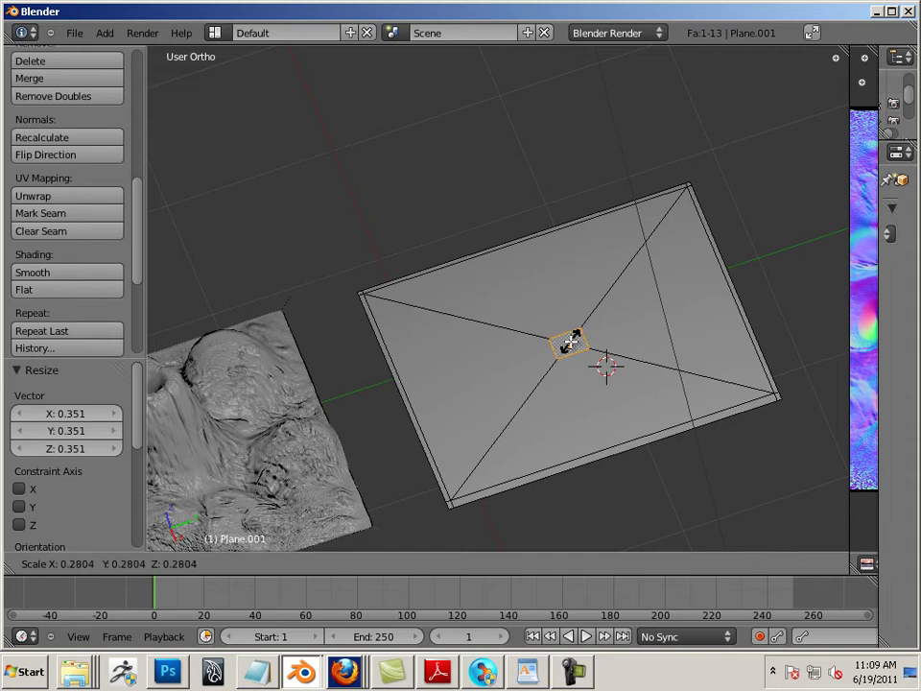
{"action": "left_click", "coordinate": [568, 342]}
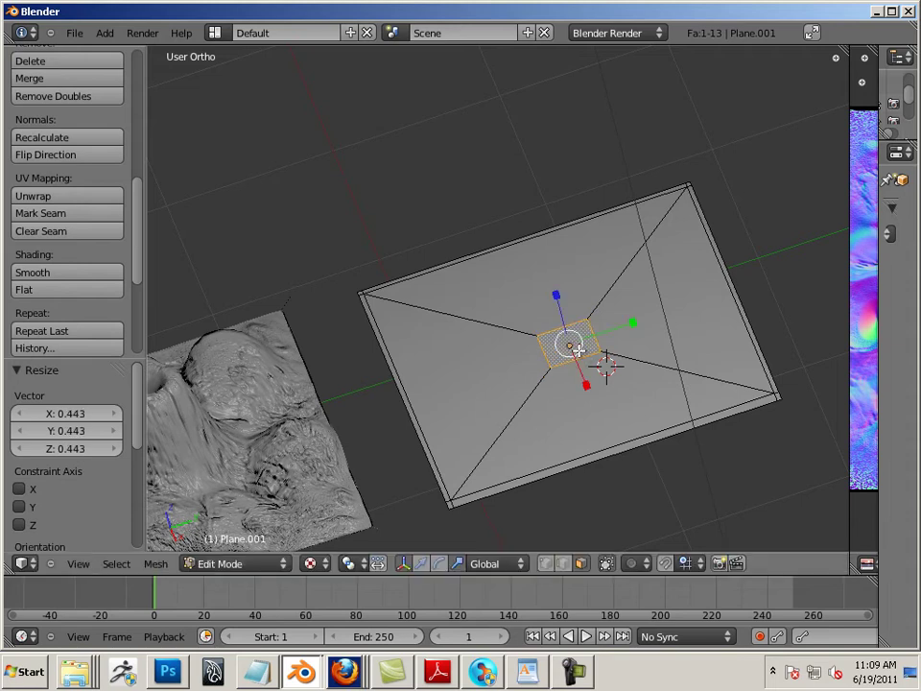
{"action": "type", "text": "s.5"}
{"action": "key", "text": "Return"}
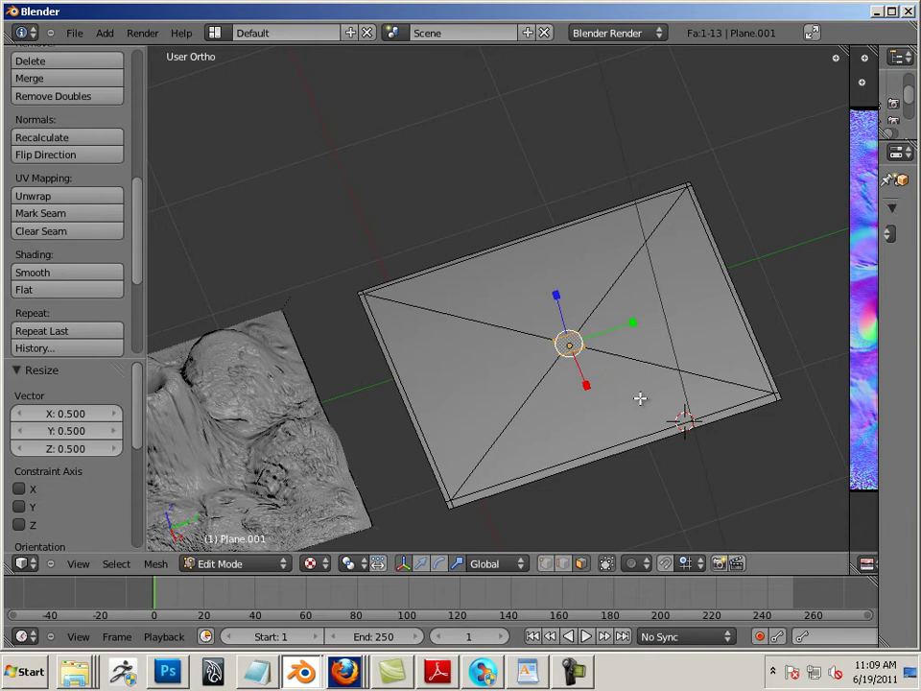
Cut a loop around the centre face and undo a misplaced horizontal loop.
{"action": "key", "text": "ctrl+r"}
{"action": "left_click", "coordinate": [634, 365]}
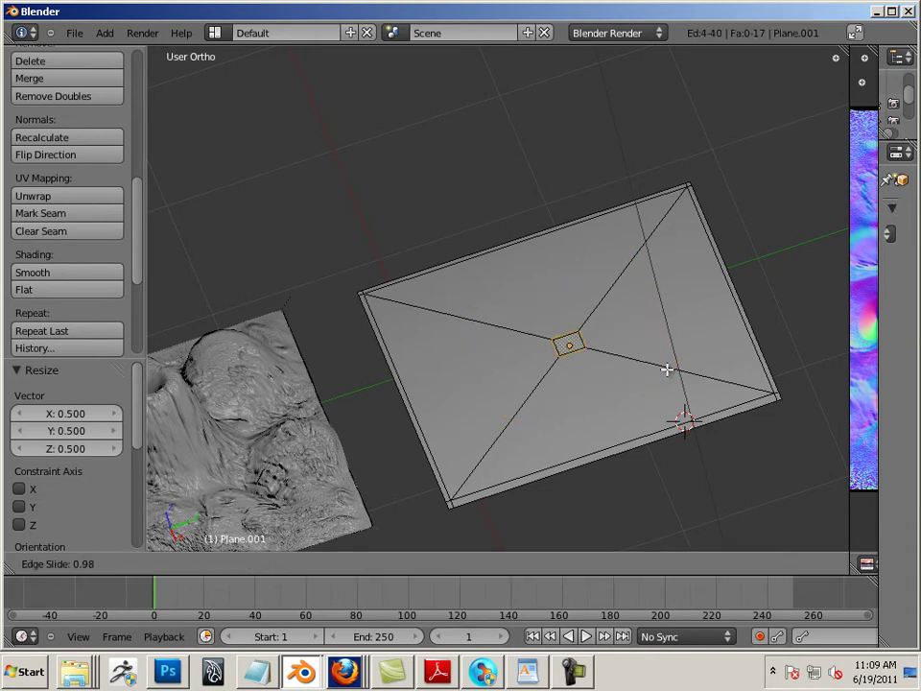
{"action": "left_click", "coordinate": [613, 363]}
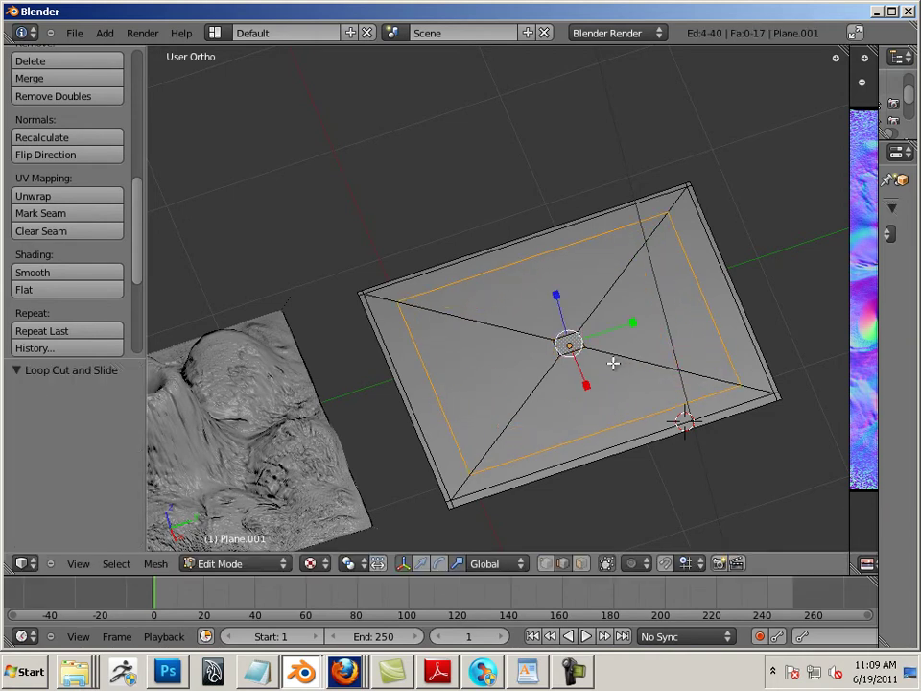
{"action": "key", "text": "ctrl+r"}
{"action": "left_click", "coordinate": [613, 362]}
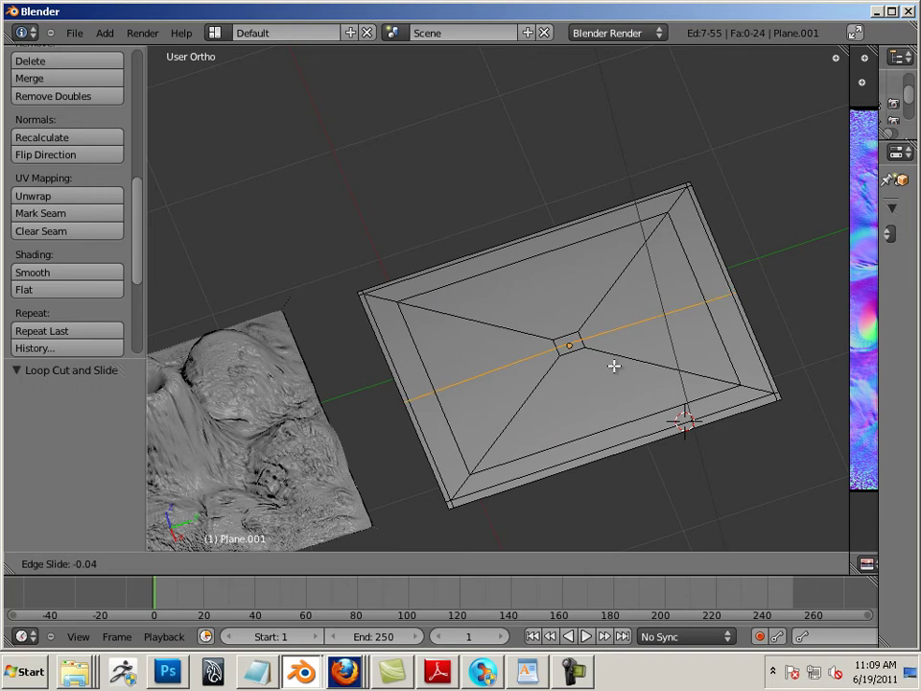
{"action": "left_click", "coordinate": [612, 363]}
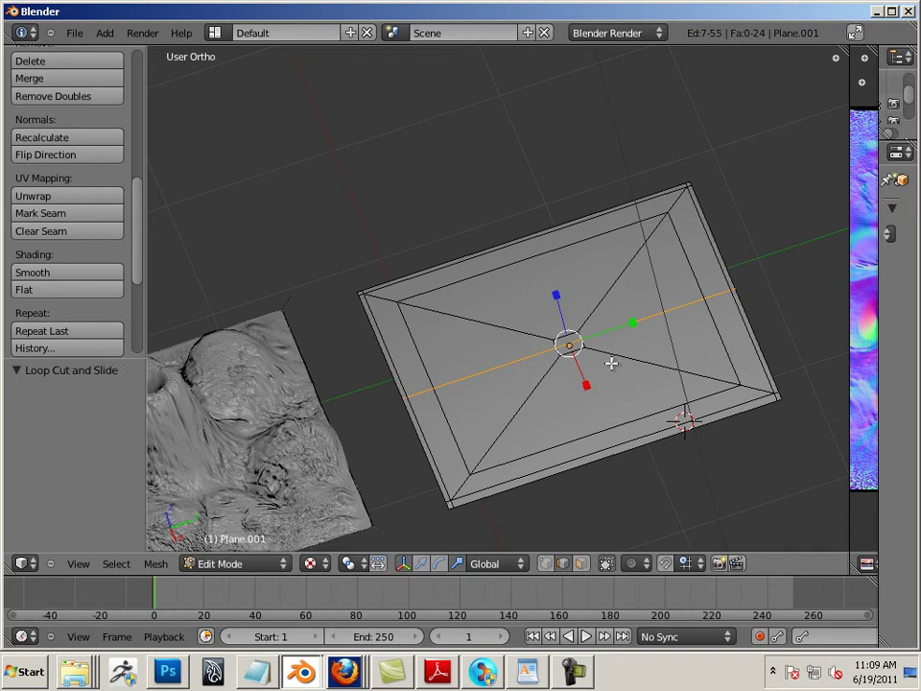
{"action": "key", "text": "ctrl+z"}
{"action": "left_click", "coordinate": [612, 363]}
Add two more concentric loops around the centre face.
{"action": "key", "text": "ctrl+r"}
{"action": "left_click", "coordinate": [614, 362]}
{"action": "left_click", "coordinate": [598, 365]}
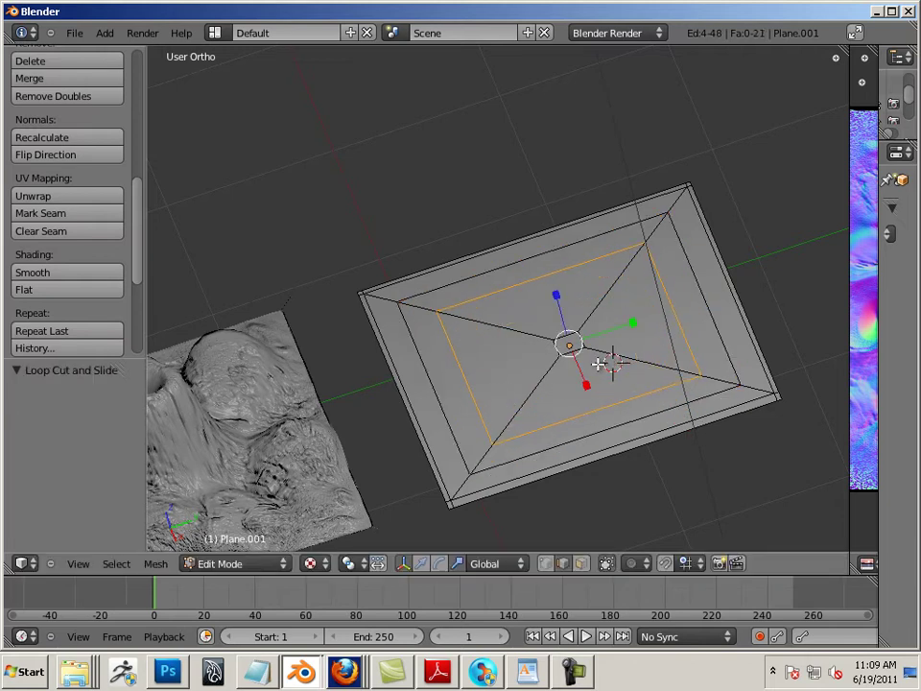
{"action": "key", "text": "ctrl+r"}
{"action": "left_click", "coordinate": [603, 355]}
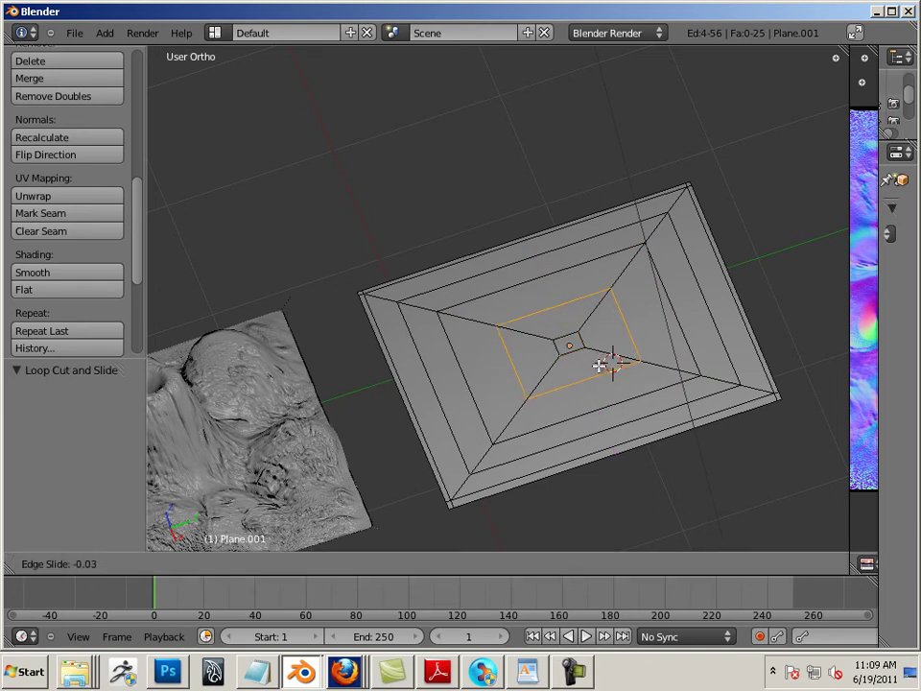
{"action": "left_click", "coordinate": [597, 365]}
{"action": "scroll", "coordinate": [523, 394], "scroll_direction": "up", "scroll_amount": 1}
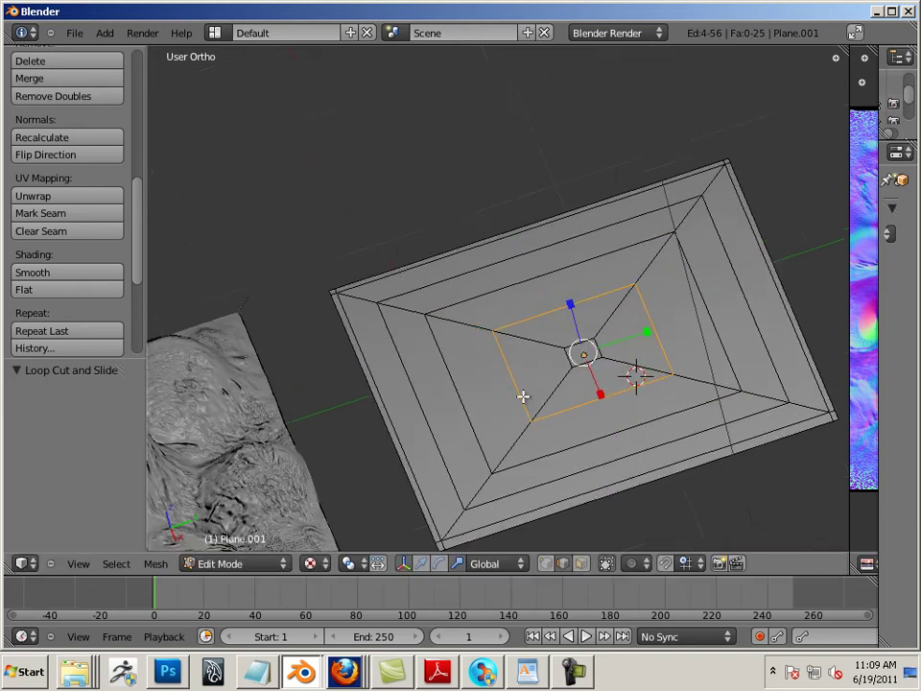
Add one vertical and one horizontal loop through the plane's centre.
{"action": "key", "text": "ctrl+r"}
{"action": "left_click", "coordinate": [632, 455]}
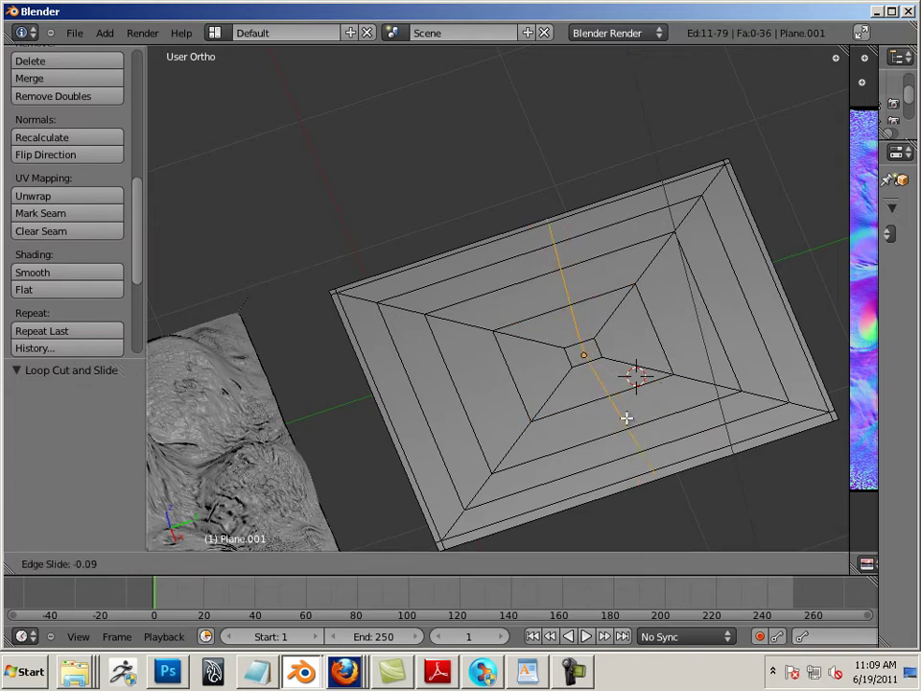
{"action": "left_click", "coordinate": [621, 423]}
{"action": "key", "text": "ctrl+r"}
{"action": "left_click", "coordinate": [675, 342]}
{"action": "left_click", "coordinate": [675, 343]}
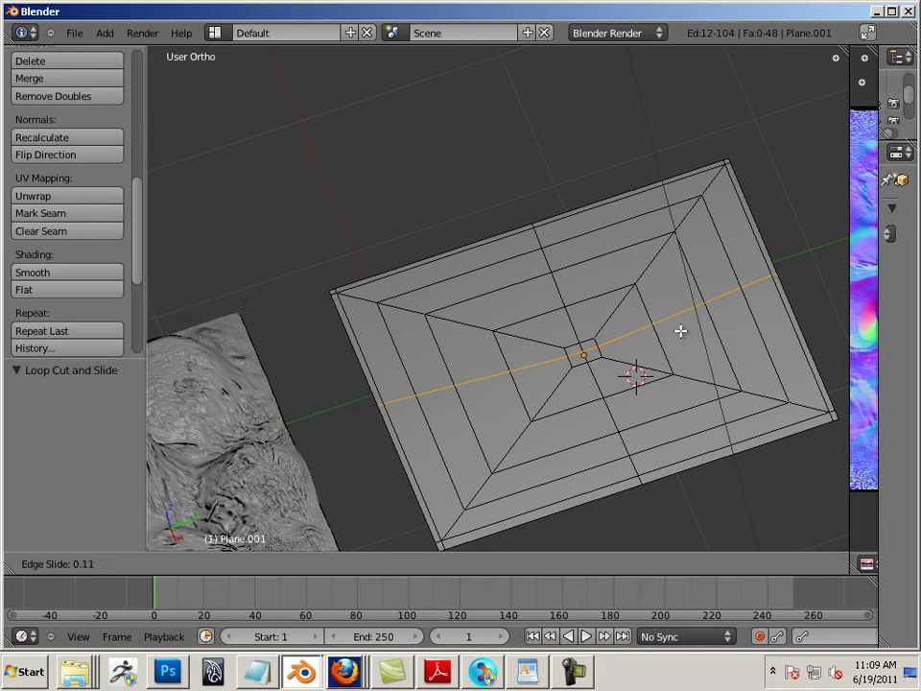
{"action": "left_click", "coordinate": [680, 330]}
{"action": "middle_click_drag", "start_coordinate": [701, 362], "coordinate": [582, 363]}
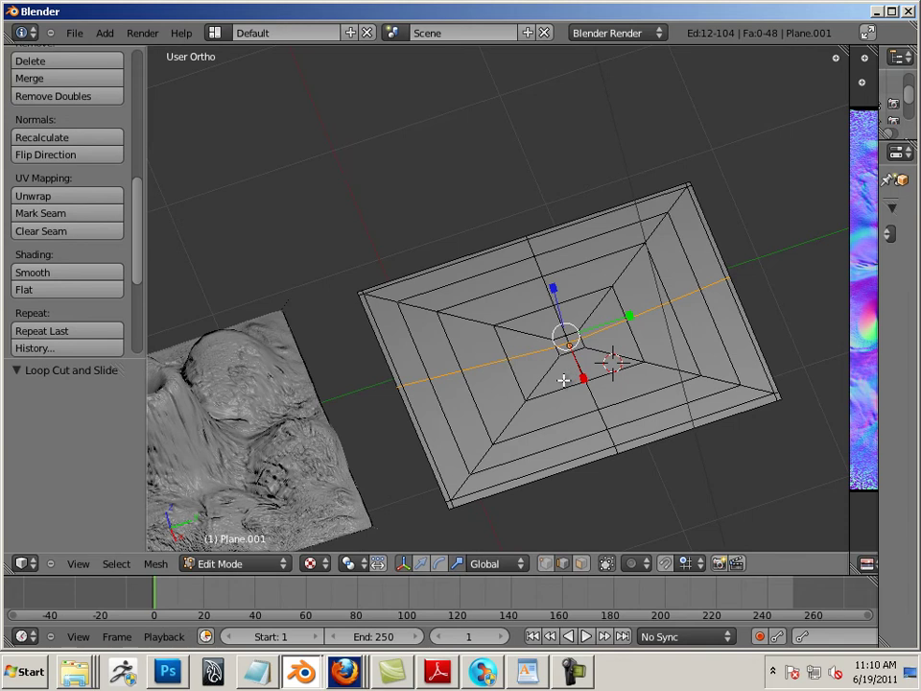
{"action": "key", "text": "Tab"}
{"action": "key", "text": "Tab"}
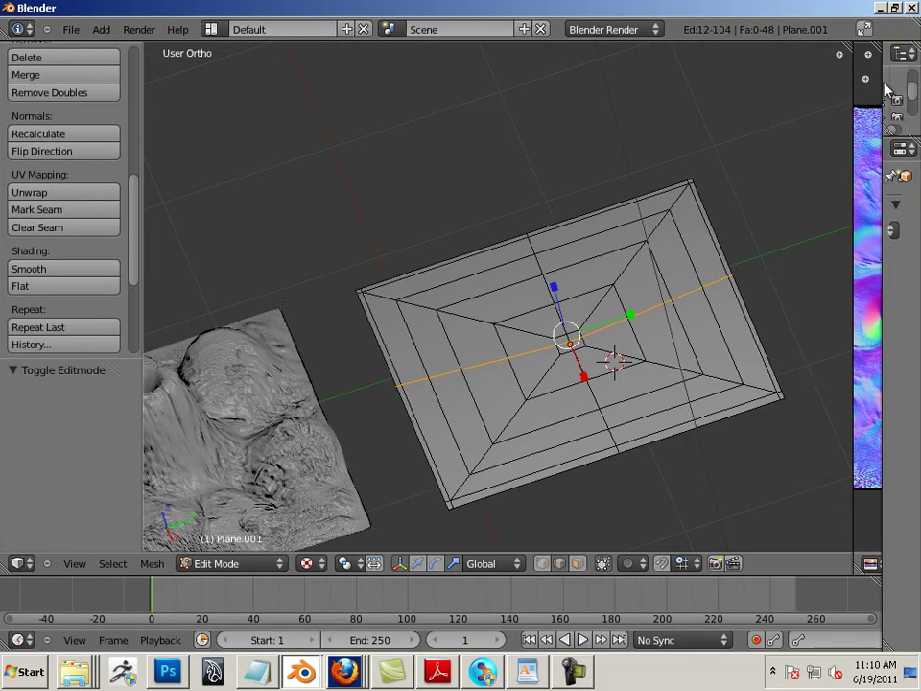
Widen the image and Properties areas, then apply a once-subdivided Multiresolution modifier.
{"action": "left_click_drag", "start_coordinate": [854, 85], "coordinate": [582, 129]}
{"action": "left_click_drag", "start_coordinate": [879, 274], "coordinate": [705, 273]}
{"action": "left_click", "coordinate": [752, 232]}
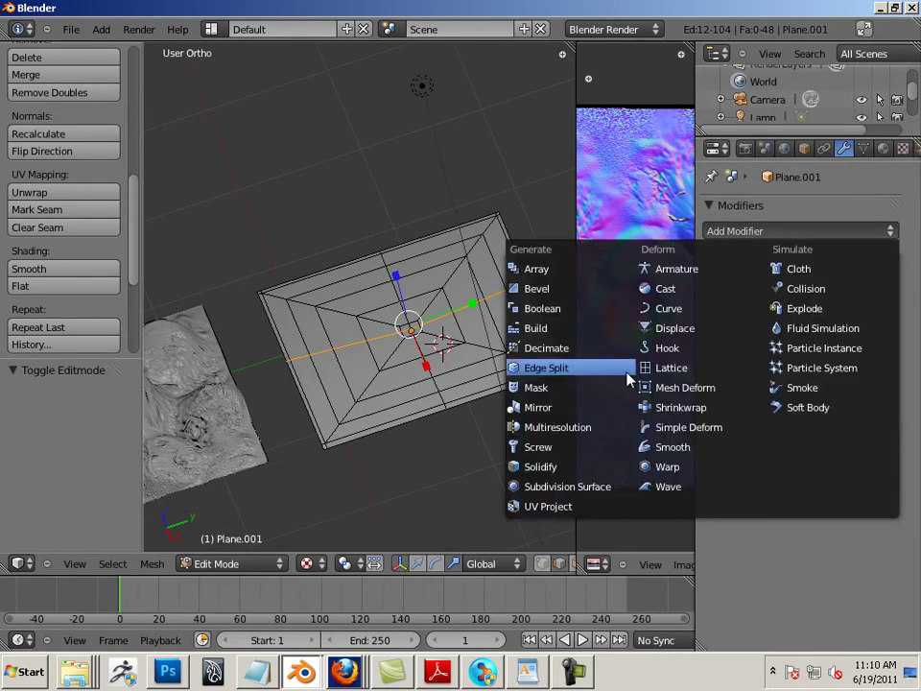
{"action": "left_click", "coordinate": [609, 428]}
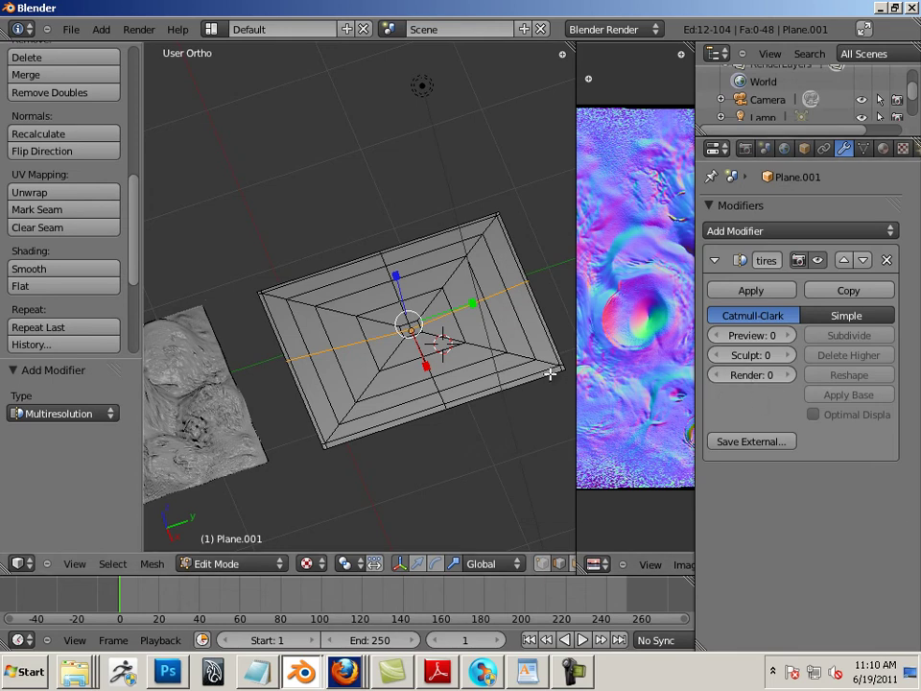
{"action": "key", "text": "Tab"}
{"action": "left_click", "coordinate": [822, 339]}
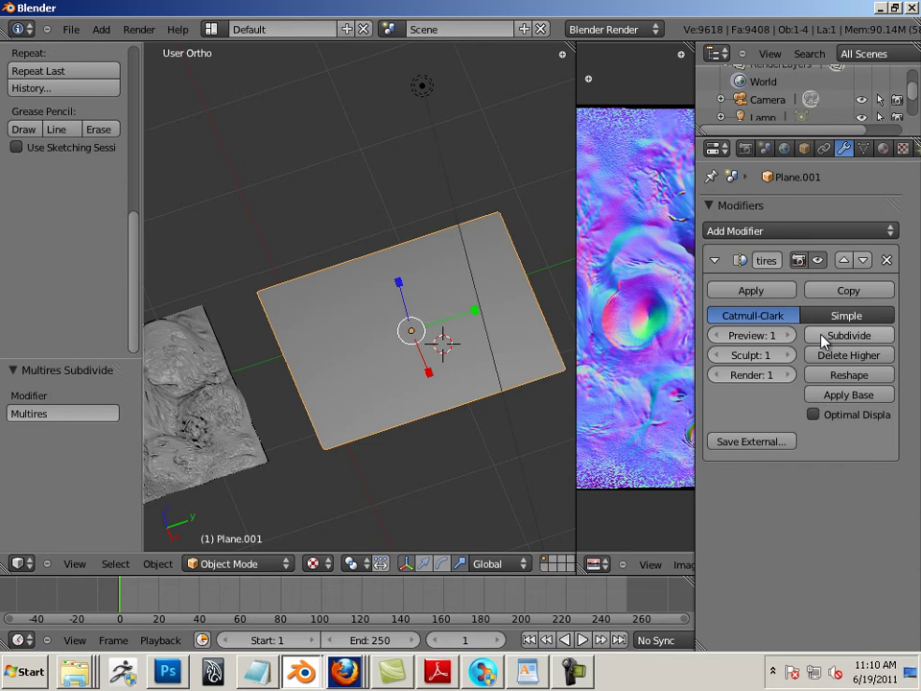
{"action": "left_click", "coordinate": [752, 290]}
Inspect the resulting 192-face web mesh in Edit Mode from an oblique view.
{"action": "key", "text": "Tab"}
{"action": "scroll", "coordinate": [481, 343], "scroll_direction": "up", "scroll_amount": 2}
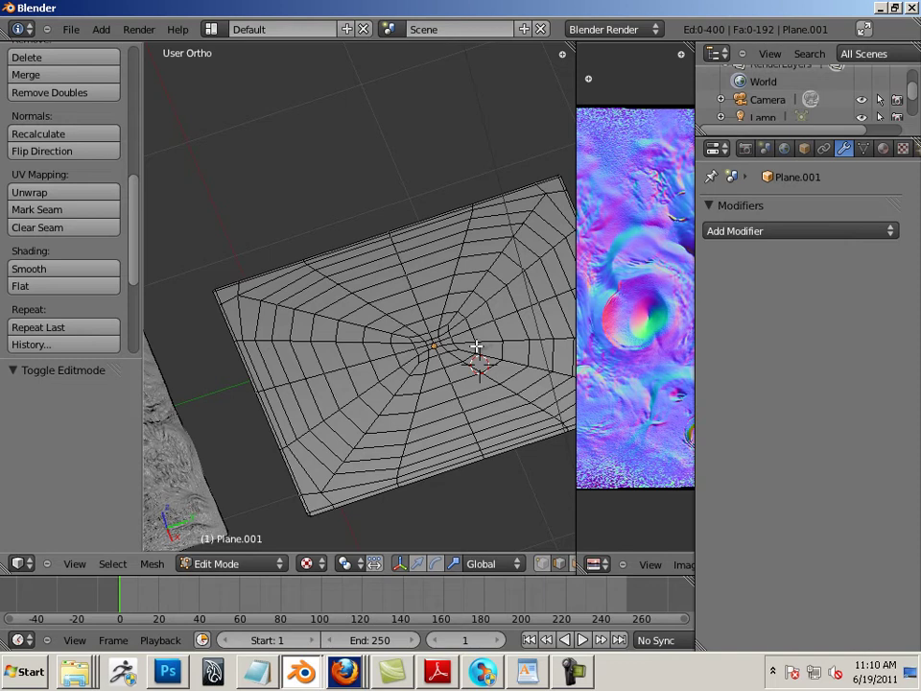
{"action": "scroll", "coordinate": [476, 345], "scroll_direction": "down", "scroll_amount": 1}
{"action": "key", "text": "Tab"}
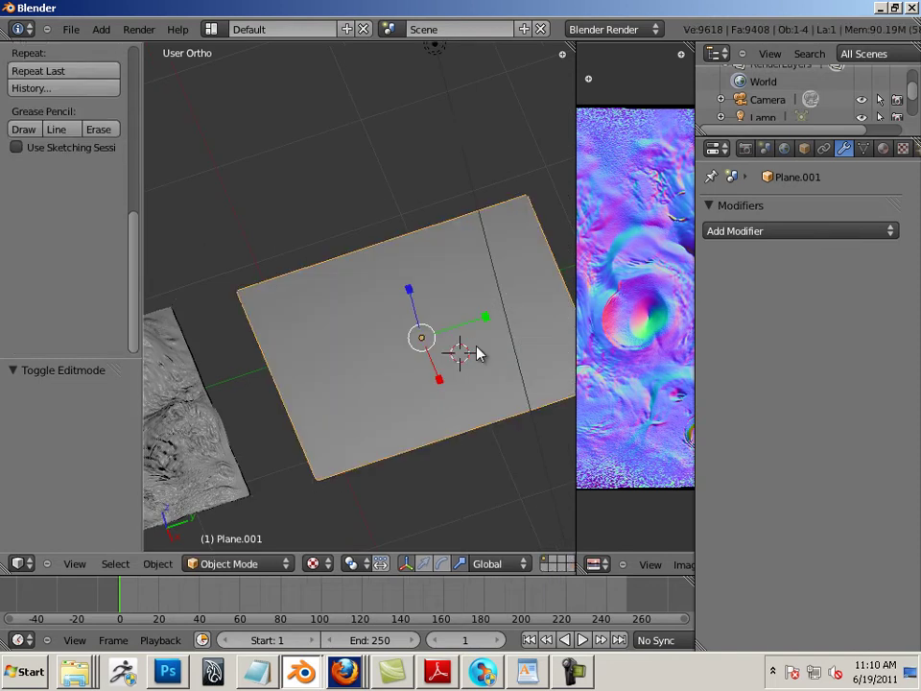
{"action": "key", "text": "Tab"}
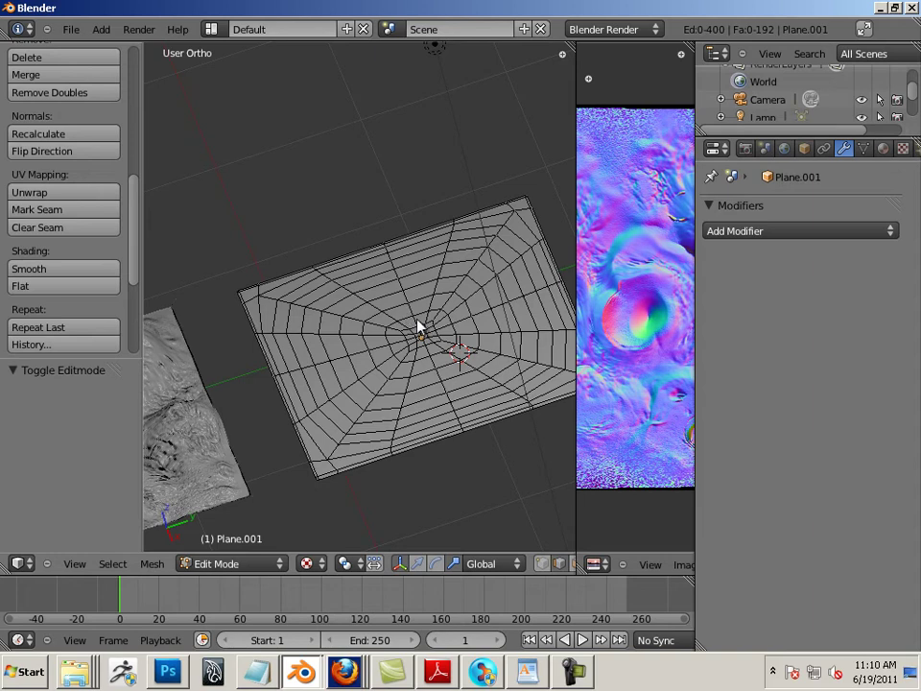
{"action": "scroll", "coordinate": [411, 326], "scroll_direction": "down", "scroll_amount": 3}
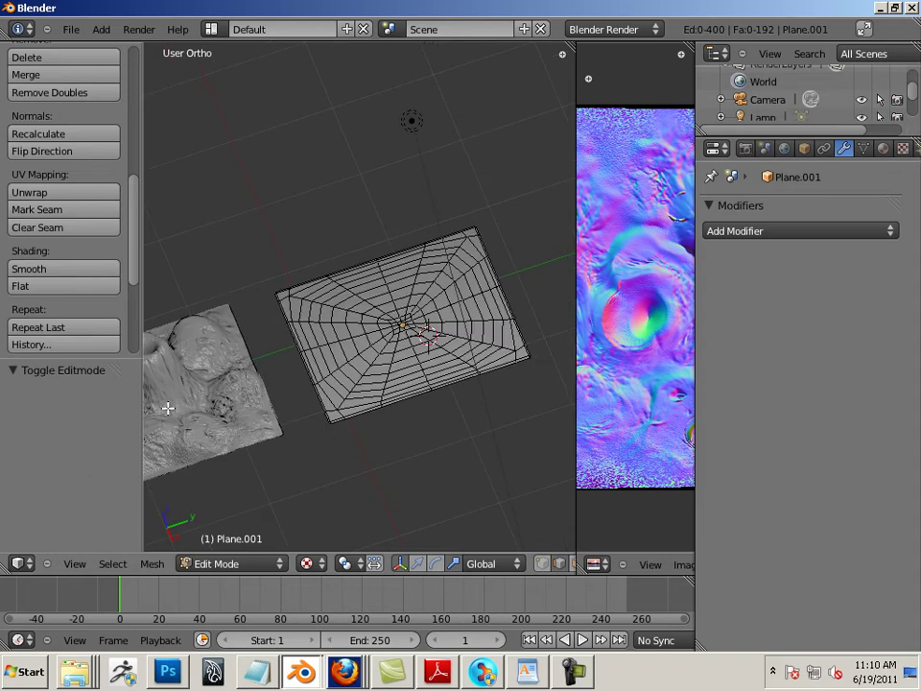
{"action": "key", "text": "KP_2"}
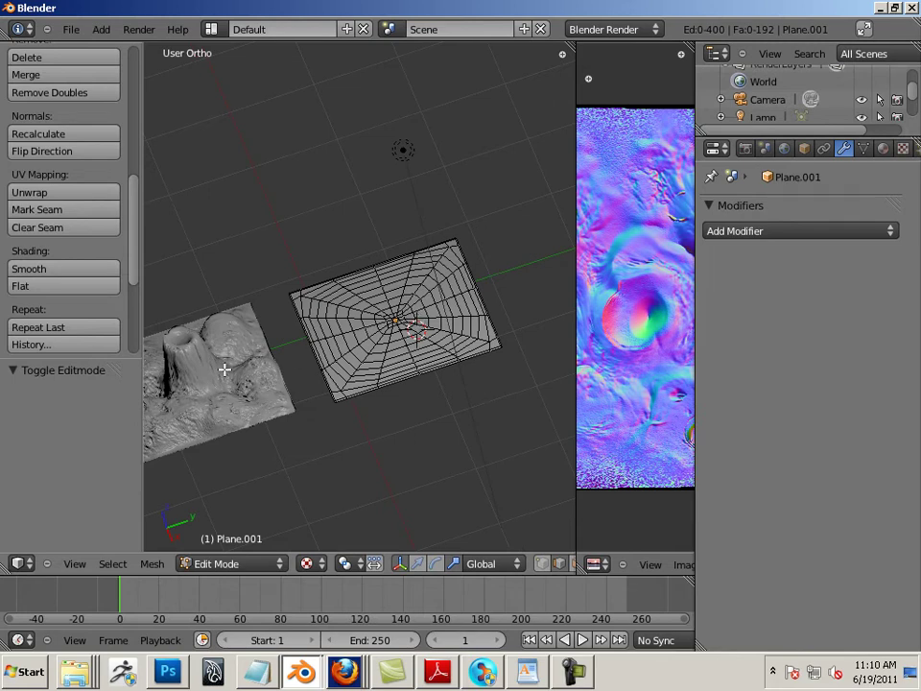
In Object Mode, add a new Multiresolution modifier to Plane.001.
{"action": "key", "text": "Tab"}
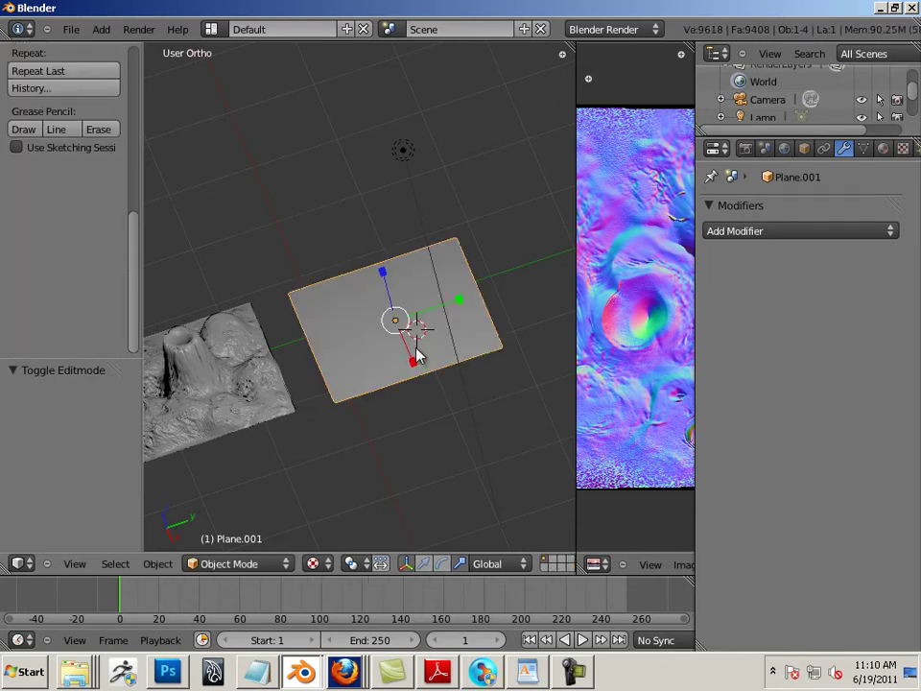
{"action": "left_click", "coordinate": [806, 234]}
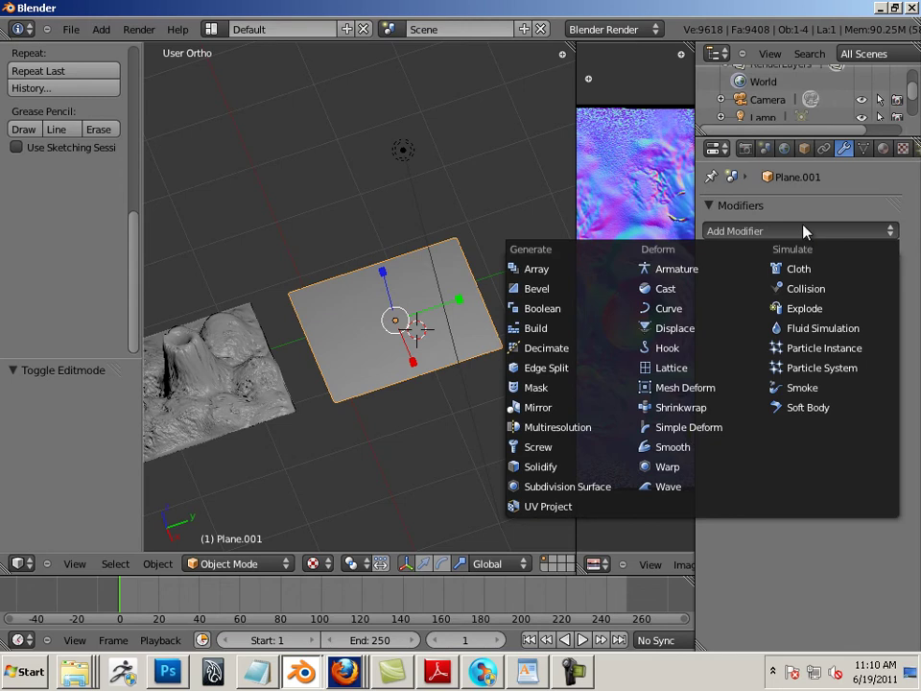
{"action": "left_click", "coordinate": [801, 228]}
{"action": "left_click", "coordinate": [803, 230]}
{"action": "left_click", "coordinate": [564, 430]}
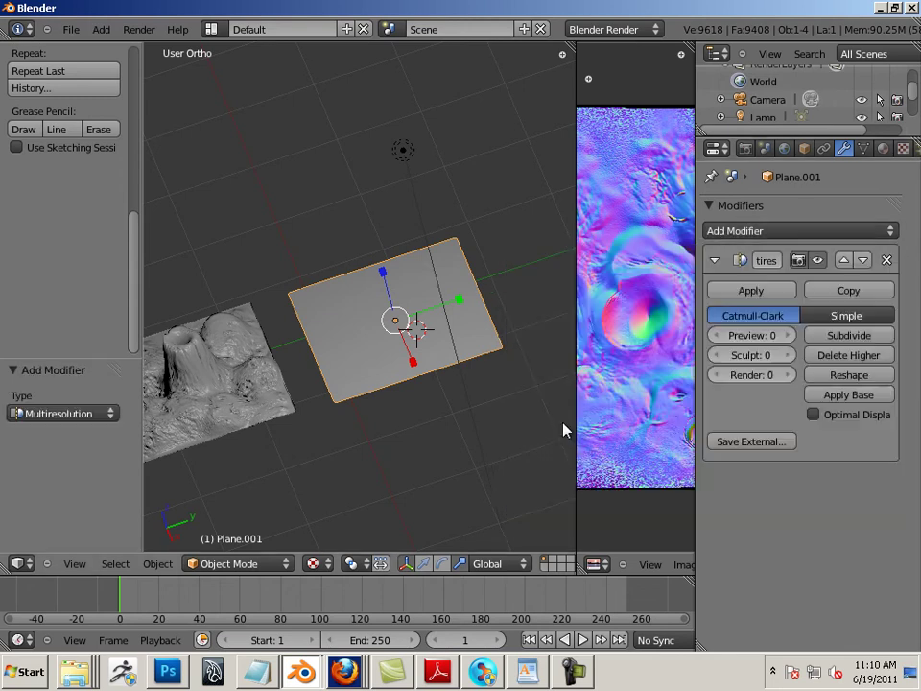
Subdivide the multires to level 6 and check the dense wireframe.
{"action": "left_click", "coordinate": [857, 338]}
{"action": "left_click", "coordinate": [854, 336]}
{"action": "left_click", "coordinate": [853, 337]}
{"action": "left_click", "coordinate": [851, 337]}
{"action": "left_click", "coordinate": [848, 336]}
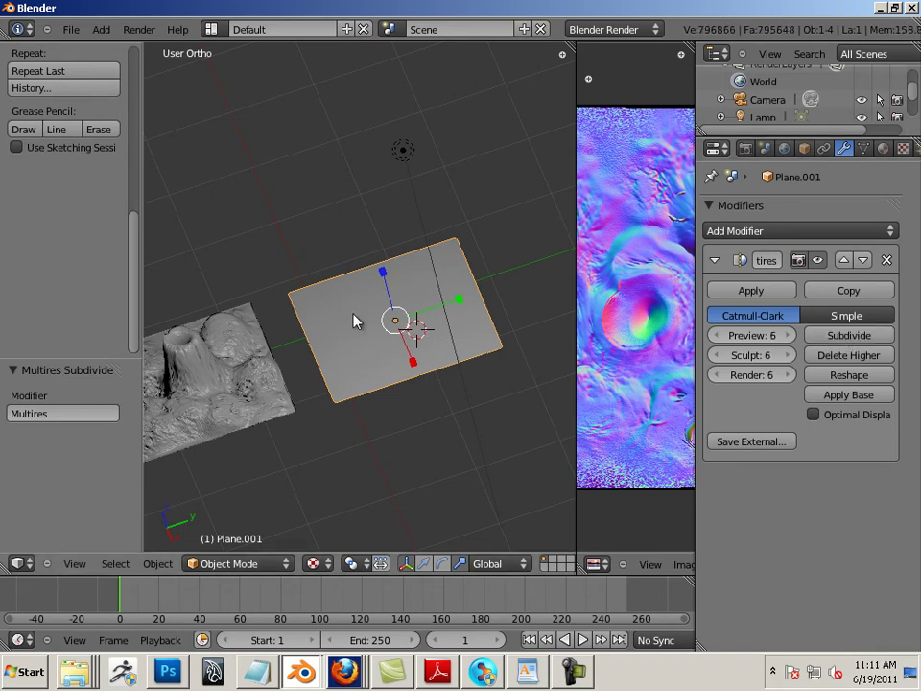
{"action": "key", "text": "Tab"}
{"action": "middle_click_drag", "start_coordinate": [382, 333], "coordinate": [398, 333]}
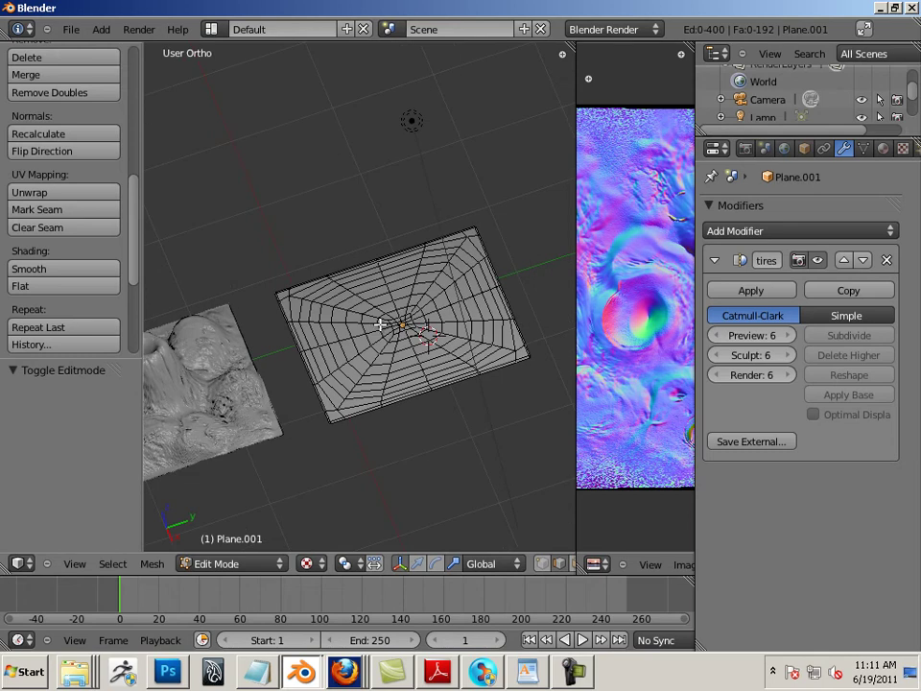
{"action": "key", "text": "Tab"}
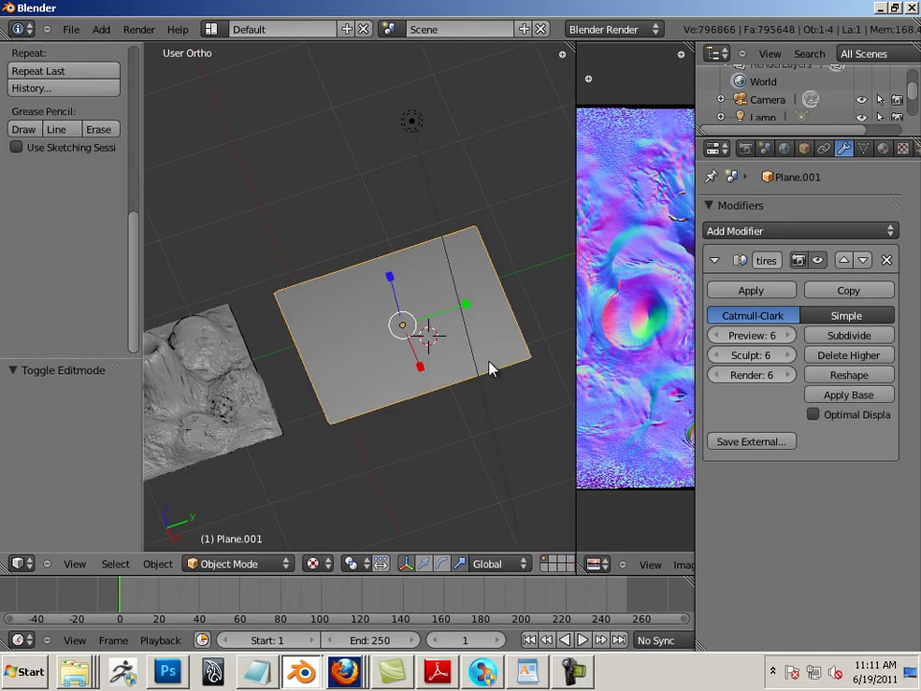
Switch Plane.001 into Sculpt Mode.
{"action": "left_click", "coordinate": [241, 564]}
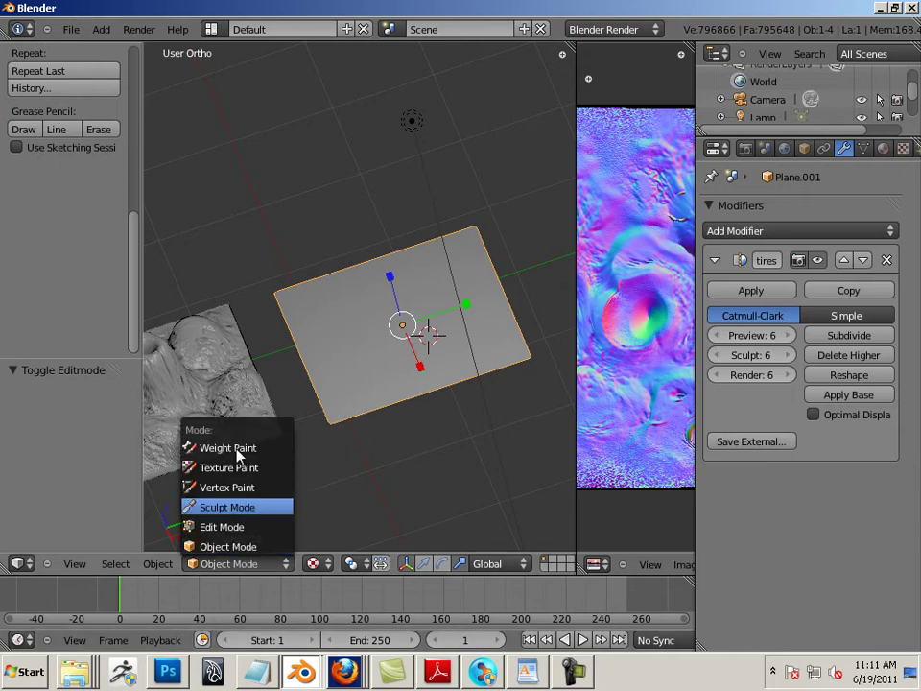
{"action": "left_click", "coordinate": [240, 508]}
{"action": "scroll", "coordinate": [135, 201], "scroll_direction": "up", "scroll_amount": 5}
{"action": "scroll", "coordinate": [140, 148], "scroll_direction": "down", "scroll_amount": 2}
Give the brush the dropoff texture and raise its strength.
{"action": "left_click", "coordinate": [62, 226]}
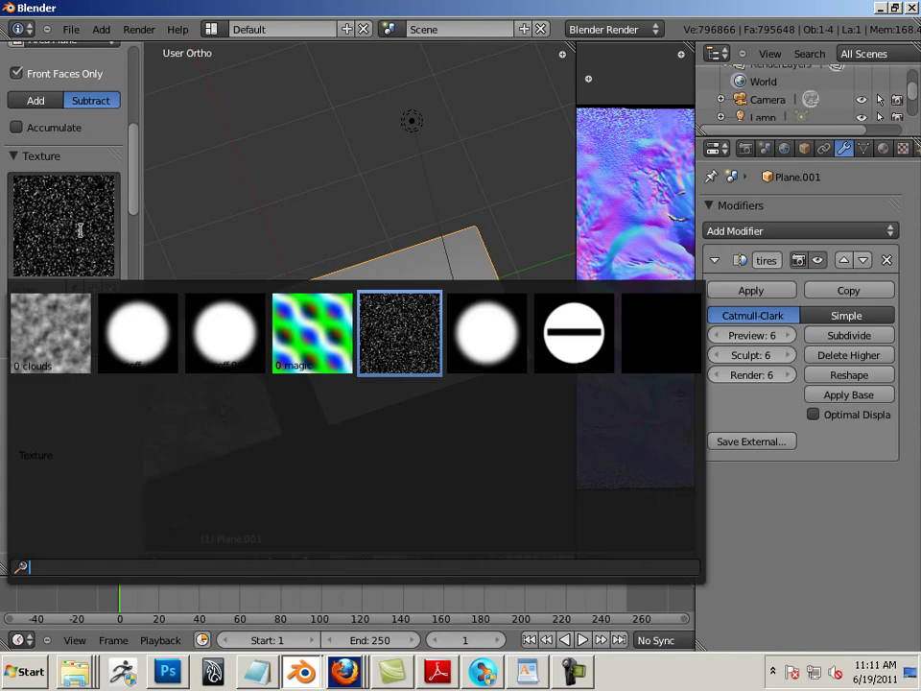
{"action": "left_click", "coordinate": [165, 332]}
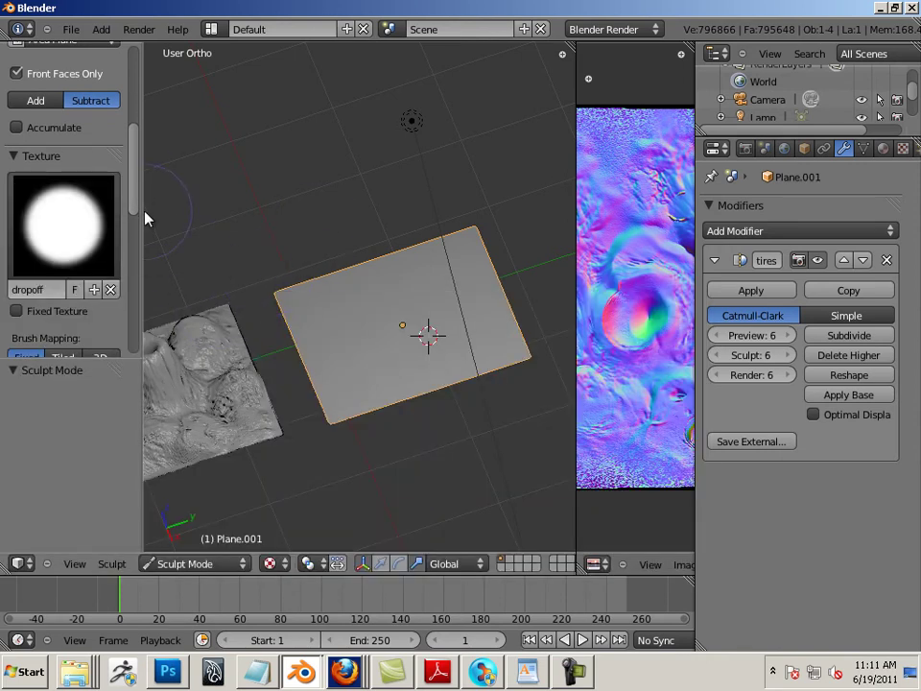
{"action": "left_click_drag", "start_coordinate": [138, 202], "coordinate": [136, 257]}
{"action": "left_click", "coordinate": [111, 237]}
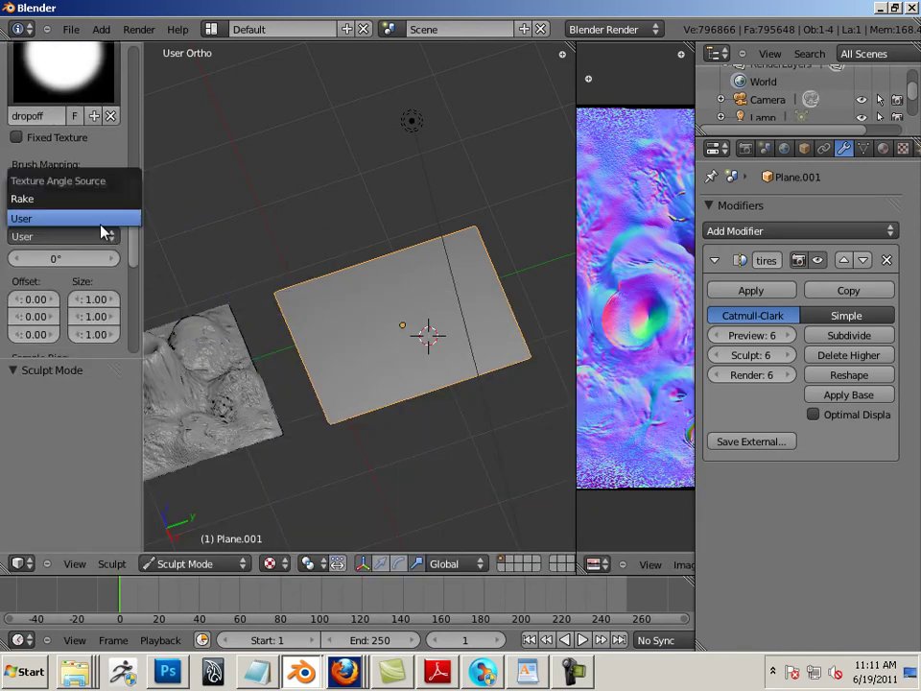
{"action": "left_click_drag", "start_coordinate": [132, 198], "coordinate": [125, 290]}
{"action": "left_click", "coordinate": [88, 241]}
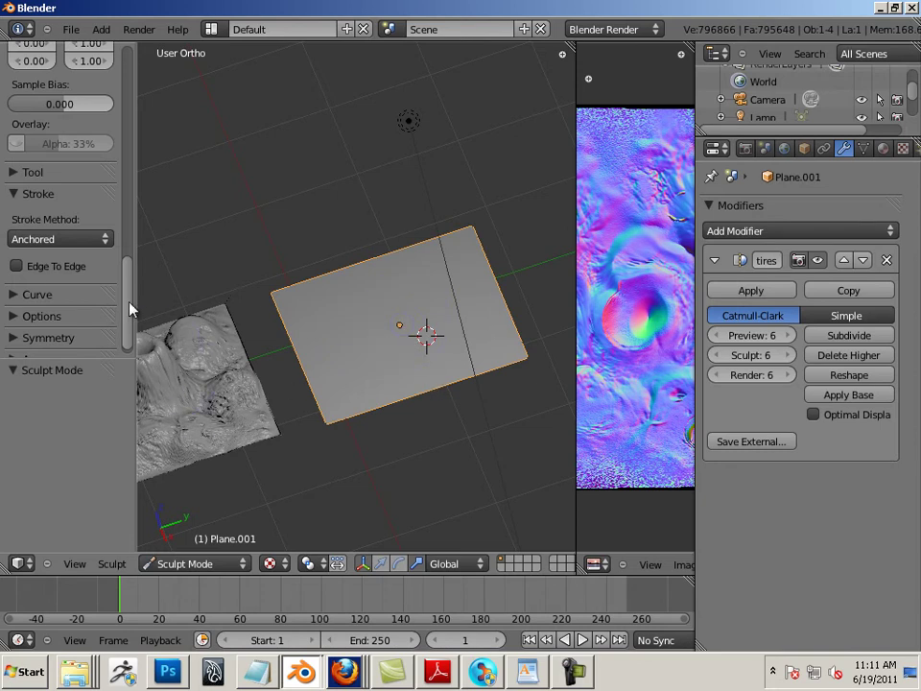
{"action": "left_click_drag", "start_coordinate": [130, 308], "coordinate": [129, 103]}
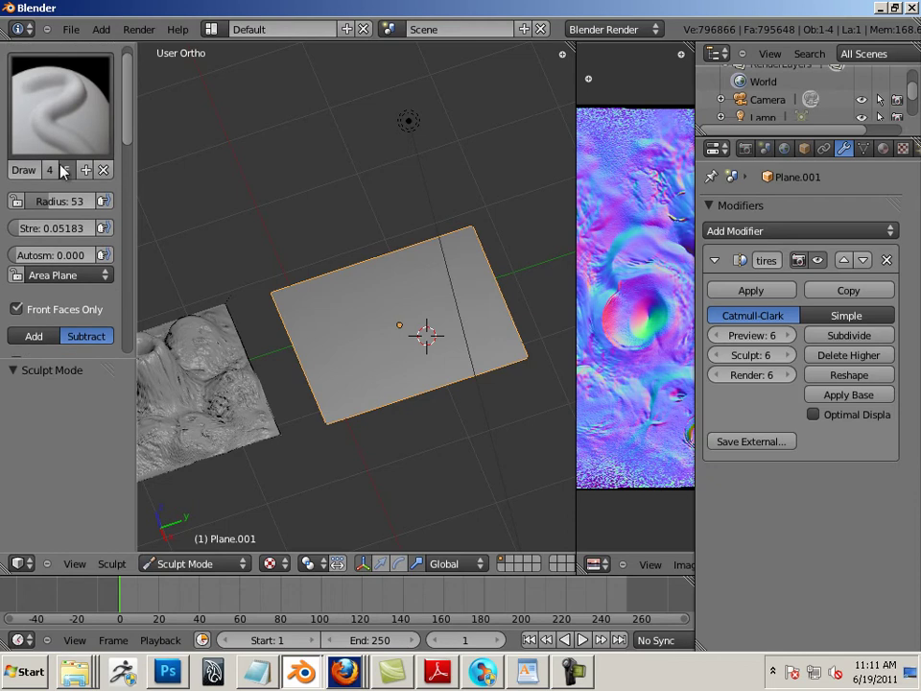
{"action": "mouse_move", "coordinate": [57, 230]}
{"action": "left_mouse_down"}
{"action": "mouse_move", "coordinate": [91, 231]}
{"action": "mouse_move", "coordinate": [65, 233]}
{"action": "left_mouse_up"}
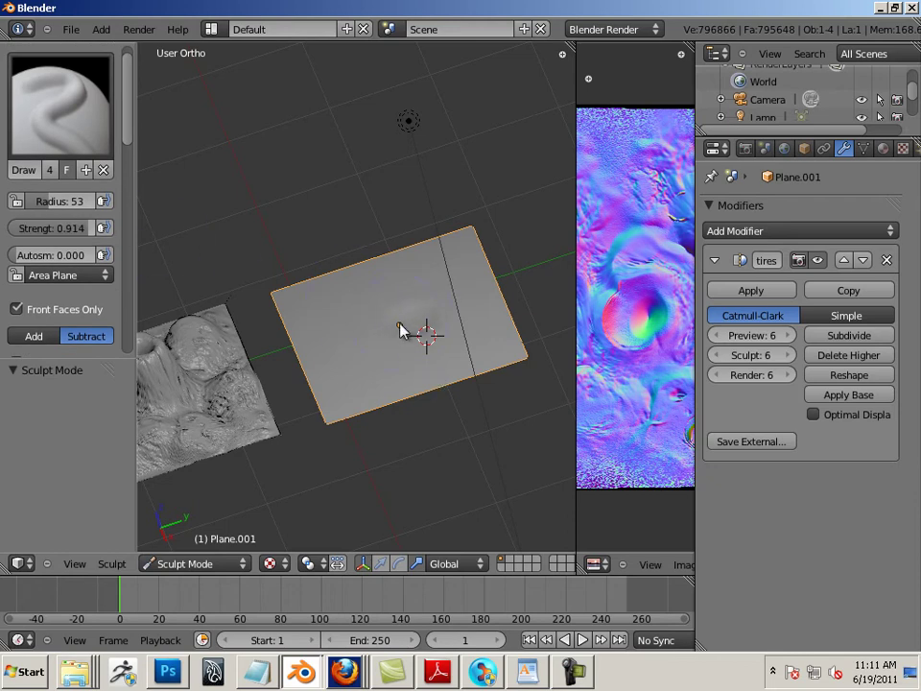
Set the Draw brush to Add and raise several rounded bumps, with a crater in the centre one.
{"action": "middle_click_drag", "start_coordinate": [437, 428], "coordinate": [129, 333]}
{"action": "left_click", "coordinate": [40, 336]}
{"action": "mouse_move", "coordinate": [411, 308]}
{"action": "left_mouse_down"}
{"action": "mouse_move", "coordinate": [428, 304]}
{"action": "mouse_move", "coordinate": [467, 347]}
{"action": "left_mouse_up"}
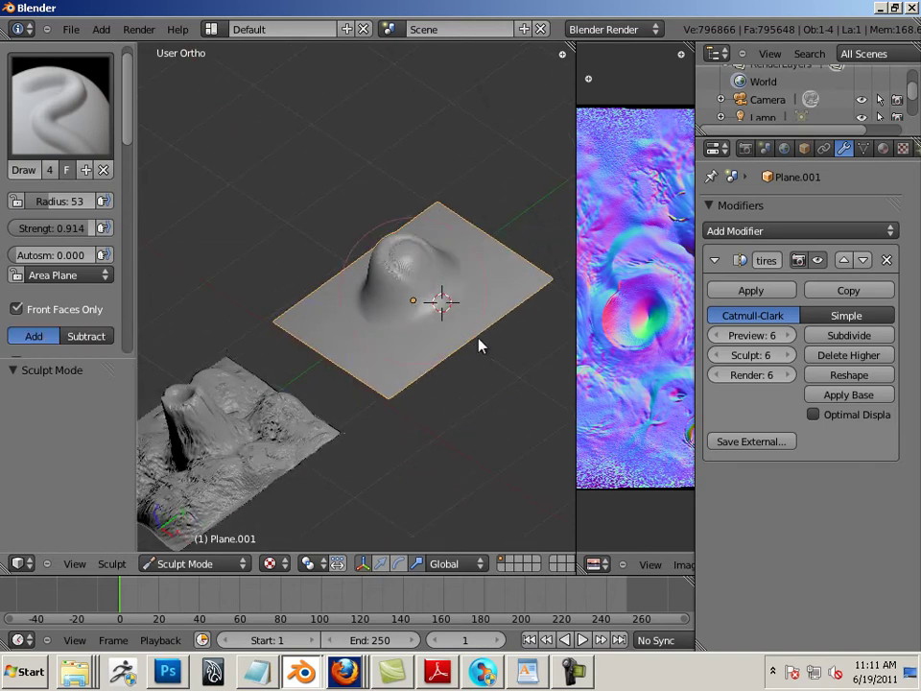
{"action": "left_click_drag", "start_coordinate": [401, 265], "coordinate": [397, 267], "text": "shift"}
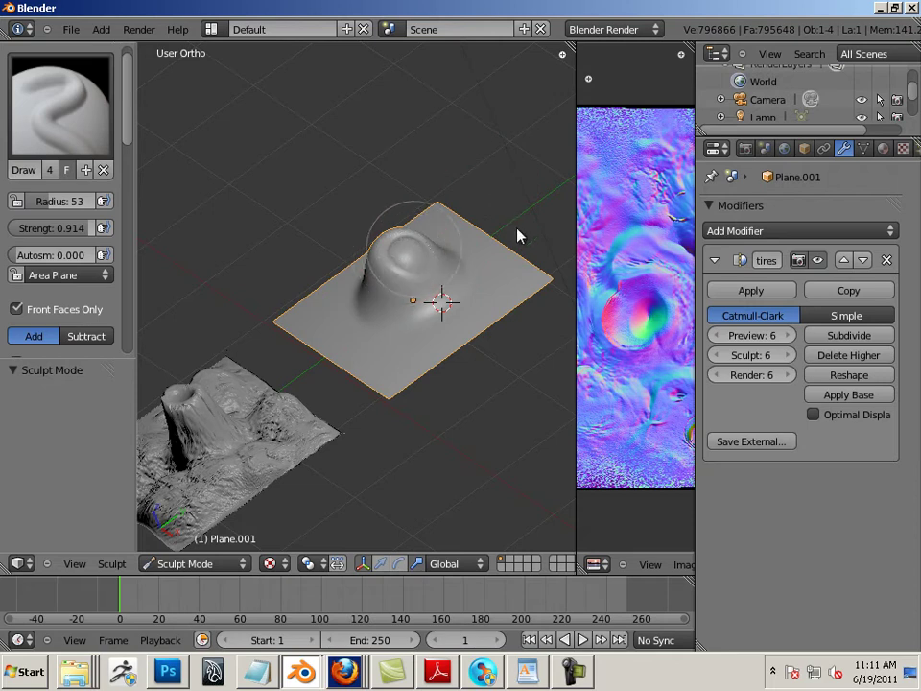
{"action": "left_click_drag", "start_coordinate": [412, 344], "coordinate": [440, 381]}
{"action": "mouse_move", "coordinate": [491, 300]}
{"action": "left_mouse_down"}
{"action": "mouse_move", "coordinate": [507, 328]}
{"action": "mouse_move", "coordinate": [461, 346]}
{"action": "left_mouse_up"}
{"action": "mouse_move", "coordinate": [342, 310]}
{"action": "left_mouse_down"}
{"action": "mouse_move", "coordinate": [384, 361]}
{"action": "mouse_move", "coordinate": [436, 290]}
{"action": "left_mouse_up"}
{"action": "mouse_move", "coordinate": [499, 158]}
{"action": "middle_mouse_down"}
{"action": "mouse_move", "coordinate": [483, 280]}
{"action": "mouse_move", "coordinate": [450, 306]}
{"action": "middle_mouse_up"}
{"action": "left_click_drag", "start_coordinate": [444, 306], "coordinate": [457, 345]}
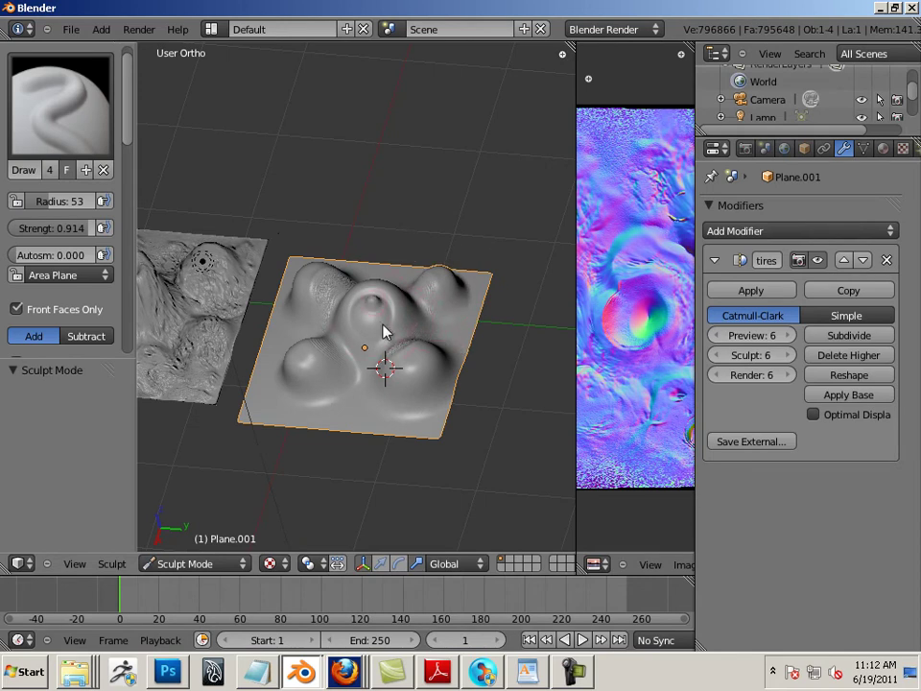
{"action": "mouse_move", "coordinate": [383, 335]}
{"action": "left_mouse_down"}
{"action": "mouse_move", "coordinate": [388, 354]}
{"action": "mouse_move", "coordinate": [383, 311]}
{"action": "left_mouse_up"}
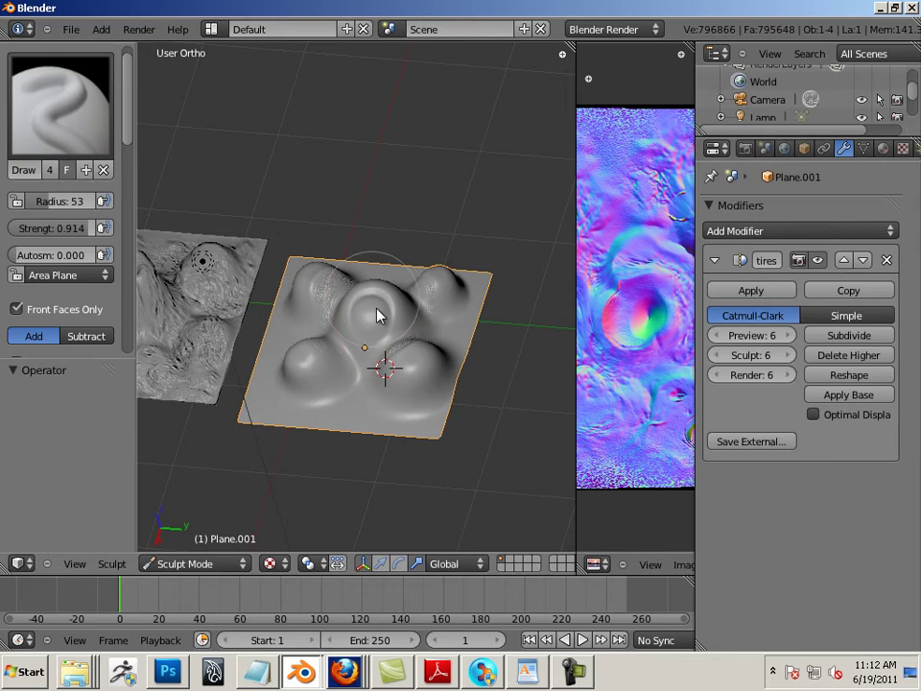
Reshape the central bump with the Scrape/Peaks brush, then view from the right side.
{"action": "left_click", "coordinate": [60, 106]}
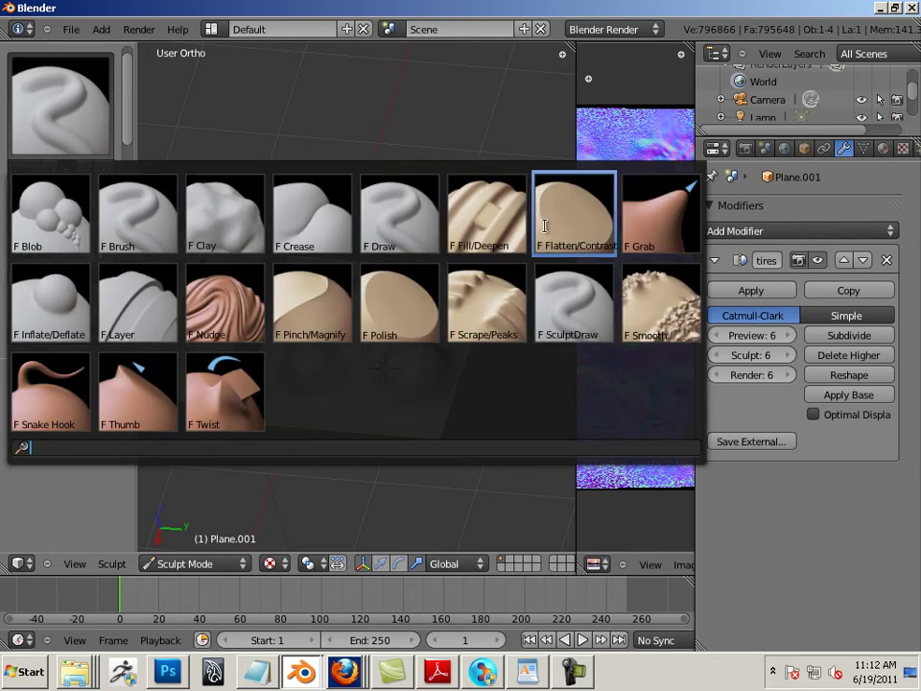
{"action": "left_click", "coordinate": [486, 303]}
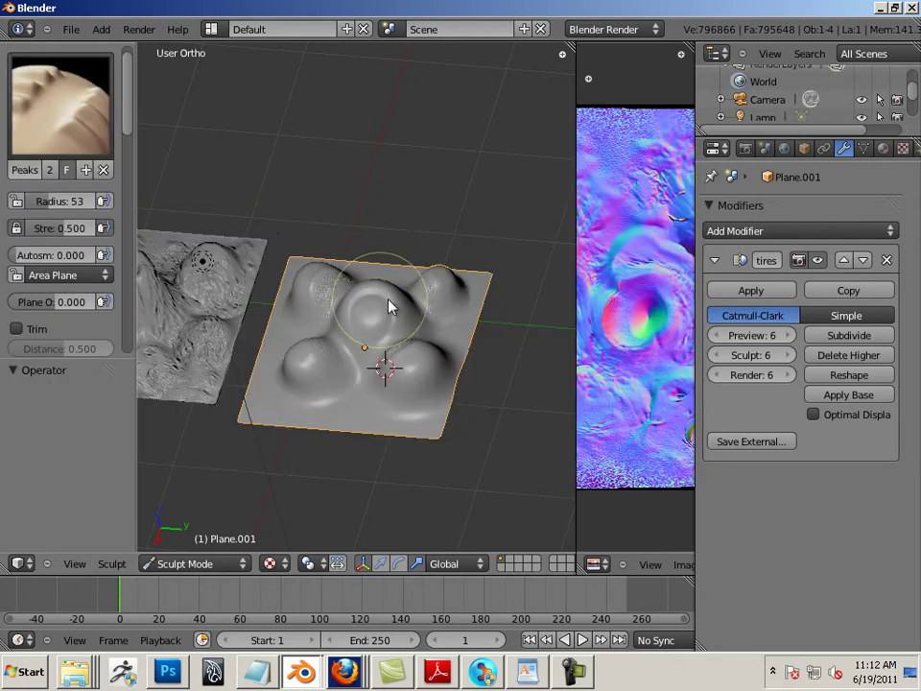
{"action": "mouse_move", "coordinate": [376, 307]}
{"action": "left_mouse_down"}
{"action": "mouse_move", "coordinate": [370, 314]}
{"action": "mouse_move", "coordinate": [390, 304]}
{"action": "mouse_move", "coordinate": [373, 321]}
{"action": "mouse_move", "coordinate": [371, 302]}
{"action": "mouse_move", "coordinate": [369, 315]}
{"action": "mouse_move", "coordinate": [380, 318]}
{"action": "mouse_move", "coordinate": [385, 303]}
{"action": "mouse_move", "coordinate": [343, 349]}
{"action": "left_mouse_up"}
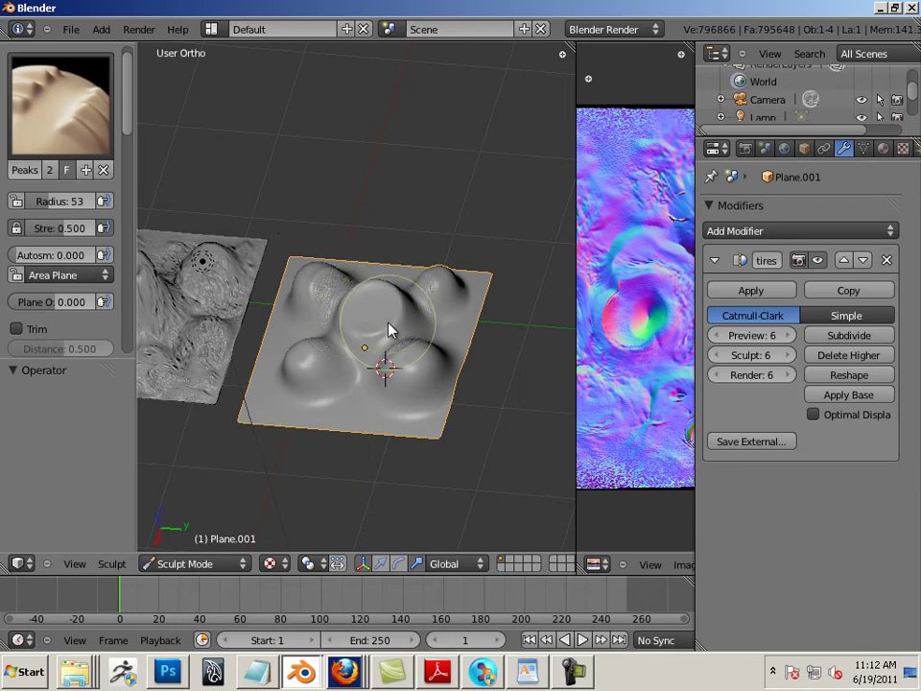
{"action": "key", "text": "KP_3"}
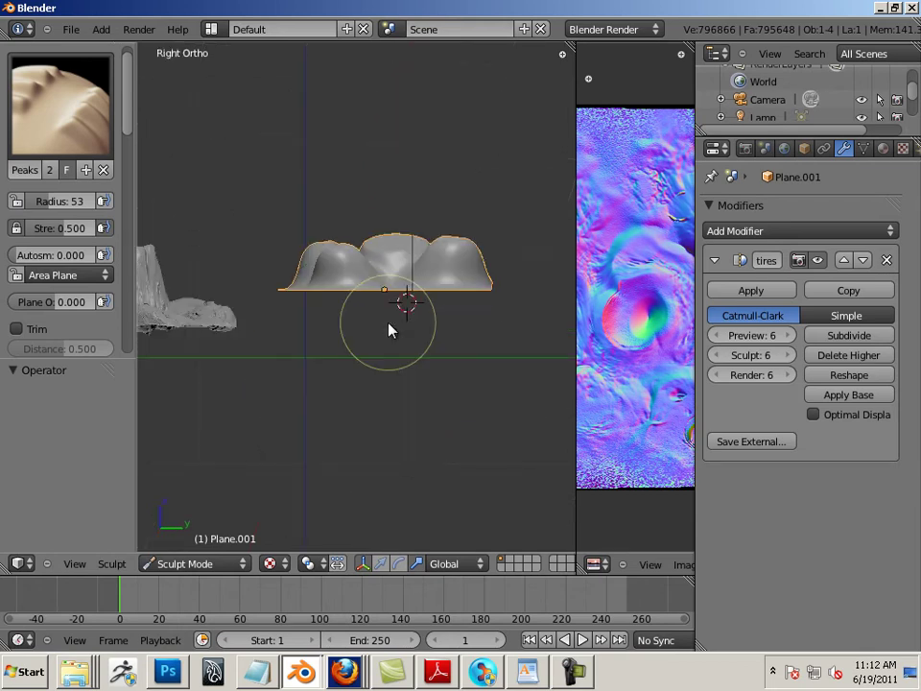
With the Grab brush, pull the middle bump taller and drag out ridges and a hollow.
{"action": "left_click", "coordinate": [60, 103]}
{"action": "left_click", "coordinate": [688, 220]}
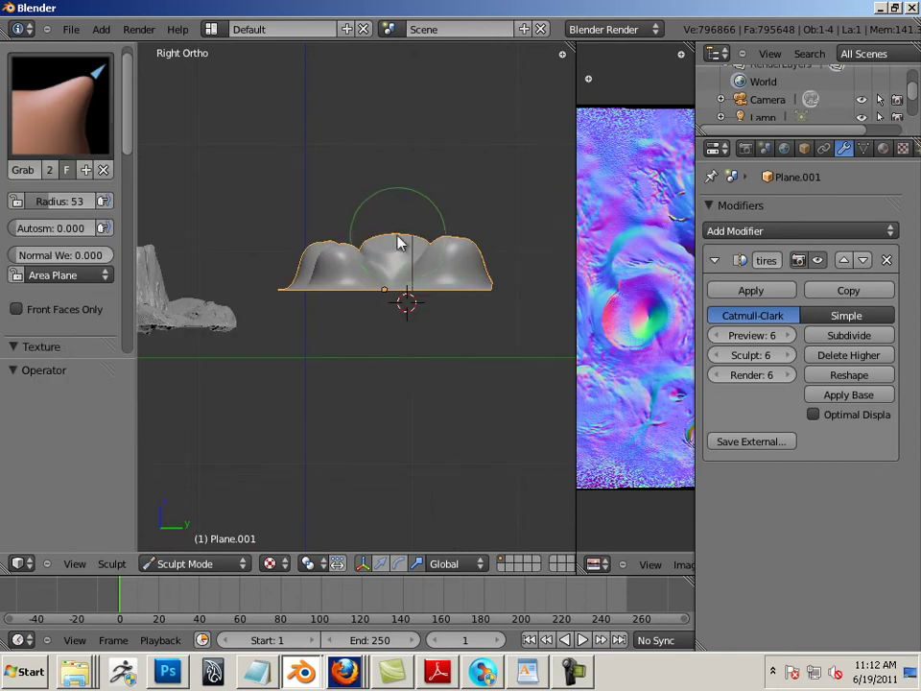
{"action": "mouse_move", "coordinate": [398, 220]}
{"action": "left_mouse_down"}
{"action": "mouse_move", "coordinate": [405, 229]}
{"action": "mouse_move", "coordinate": [401, 169]}
{"action": "left_mouse_up"}
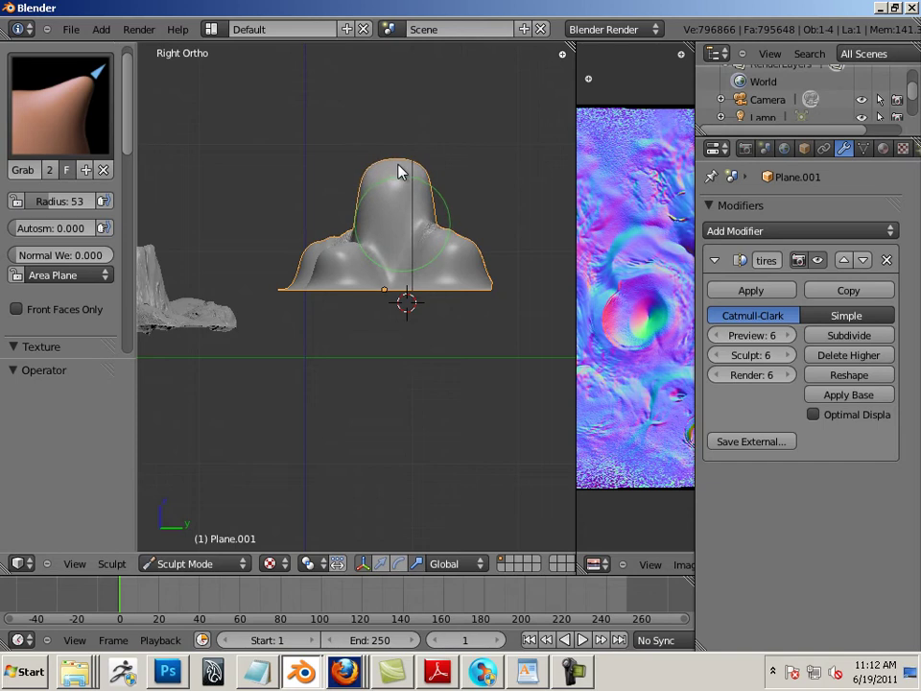
{"action": "mouse_move", "coordinate": [457, 381]}
{"action": "middle_mouse_down"}
{"action": "mouse_move", "coordinate": [415, 440]}
{"action": "mouse_move", "coordinate": [450, 477]}
{"action": "mouse_move", "coordinate": [376, 480]}
{"action": "mouse_move", "coordinate": [297, 302]}
{"action": "middle_mouse_up"}
{"action": "mouse_move", "coordinate": [297, 302]}
{"action": "left_mouse_down"}
{"action": "mouse_move", "coordinate": [322, 323]}
{"action": "mouse_move", "coordinate": [350, 332]}
{"action": "mouse_move", "coordinate": [369, 322]}
{"action": "mouse_move", "coordinate": [436, 372]}
{"action": "left_mouse_up"}
{"action": "mouse_move", "coordinate": [436, 372]}
{"action": "middle_mouse_down"}
{"action": "mouse_move", "coordinate": [329, 405]}
{"action": "mouse_move", "coordinate": [333, 253]}
{"action": "mouse_move", "coordinate": [402, 500]}
{"action": "mouse_move", "coordinate": [518, 430]}
{"action": "middle_mouse_up"}
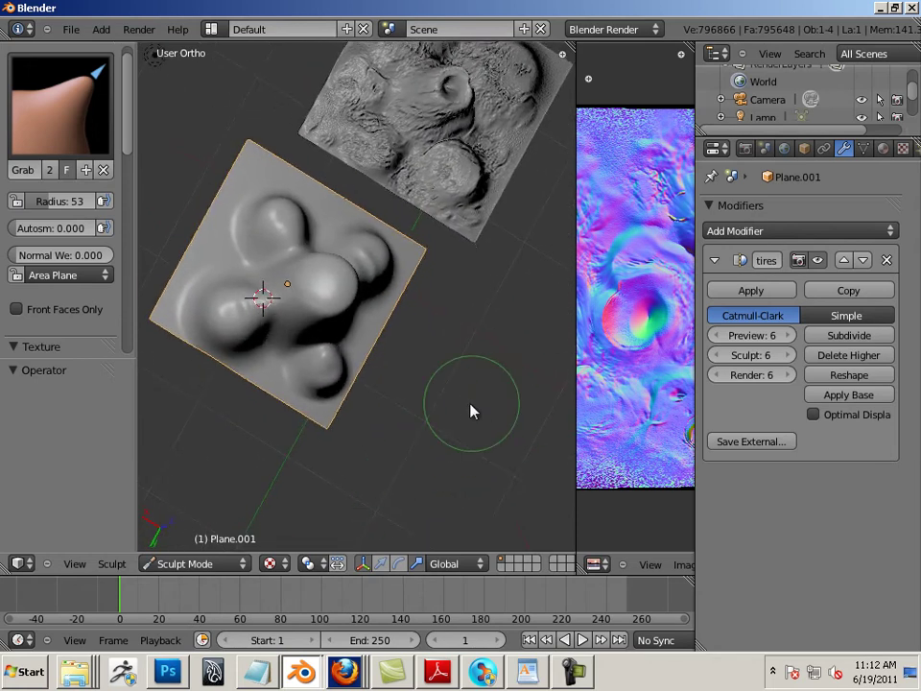
Test lower Multires levels: preview down to 5 and sculpt level down to 1.
{"action": "left_click", "coordinate": [715, 336]}
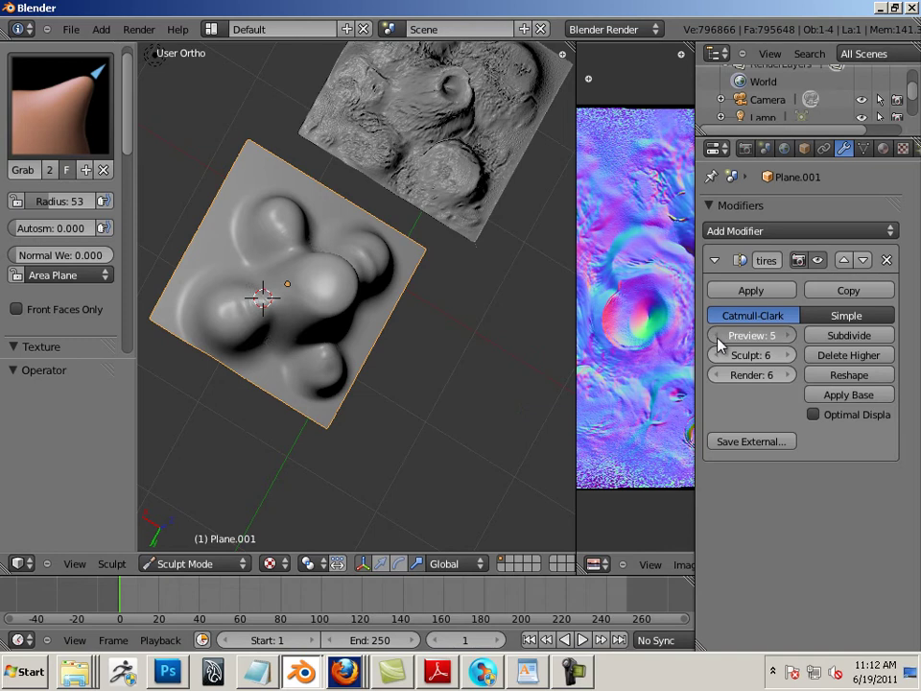
{"action": "left_click", "coordinate": [715, 335]}
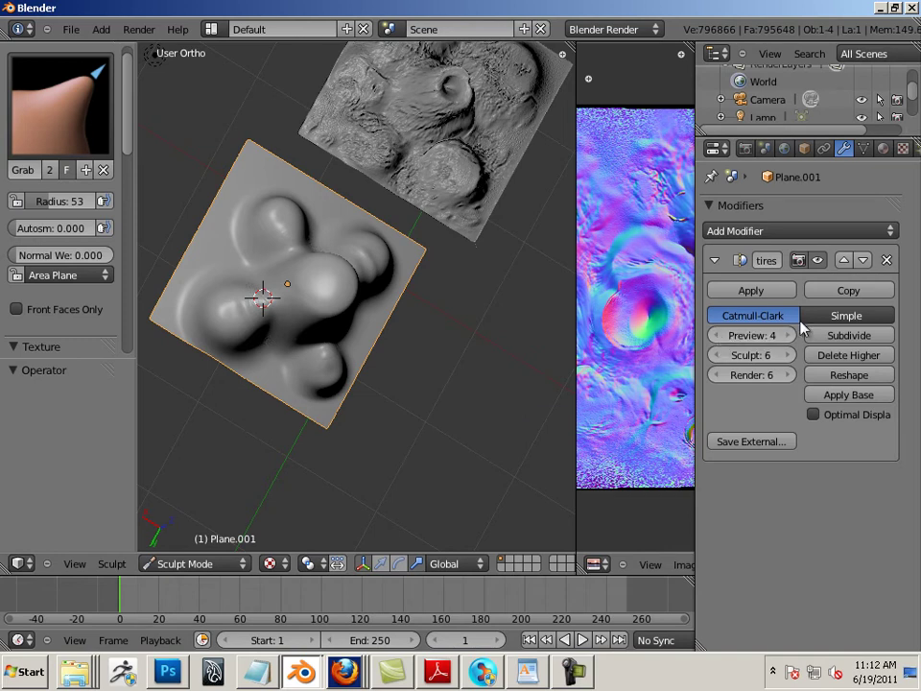
{"action": "key", "text": "ctrl+z"}
{"action": "left_click", "coordinate": [717, 356]}
{"action": "left_click", "coordinate": [717, 356]}
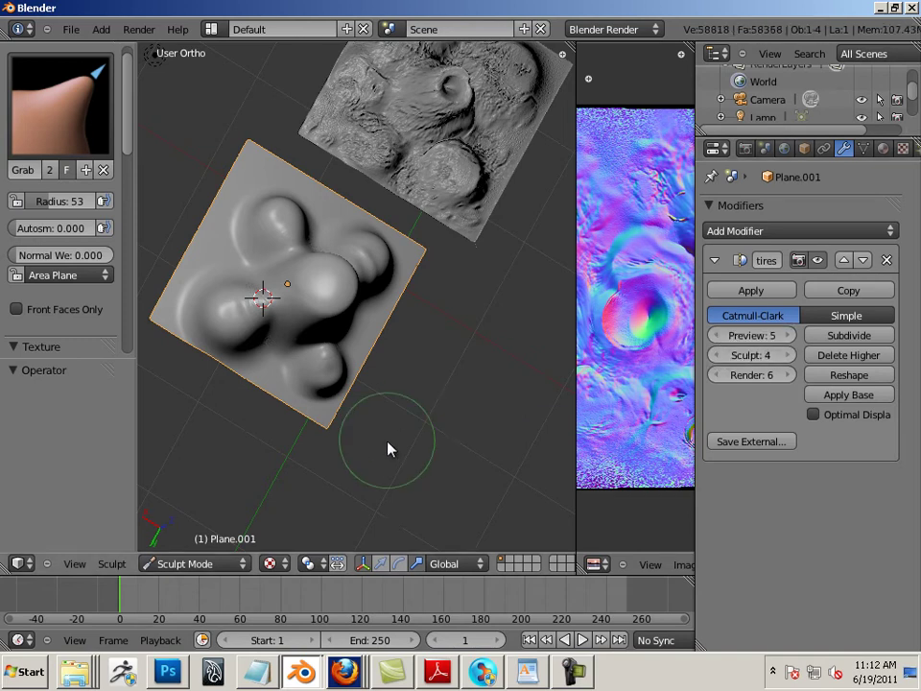
{"action": "mouse_move", "coordinate": [378, 436]}
{"action": "middle_mouse_down"}
{"action": "mouse_move", "coordinate": [407, 302]}
{"action": "mouse_move", "coordinate": [464, 218]}
{"action": "mouse_move", "coordinate": [428, 368]}
{"action": "mouse_move", "coordinate": [387, 415]}
{"action": "mouse_move", "coordinate": [457, 479]}
{"action": "mouse_move", "coordinate": [619, 413]}
{"action": "mouse_move", "coordinate": [487, 326]}
{"action": "mouse_move", "coordinate": [533, 351]}
{"action": "middle_mouse_up"}
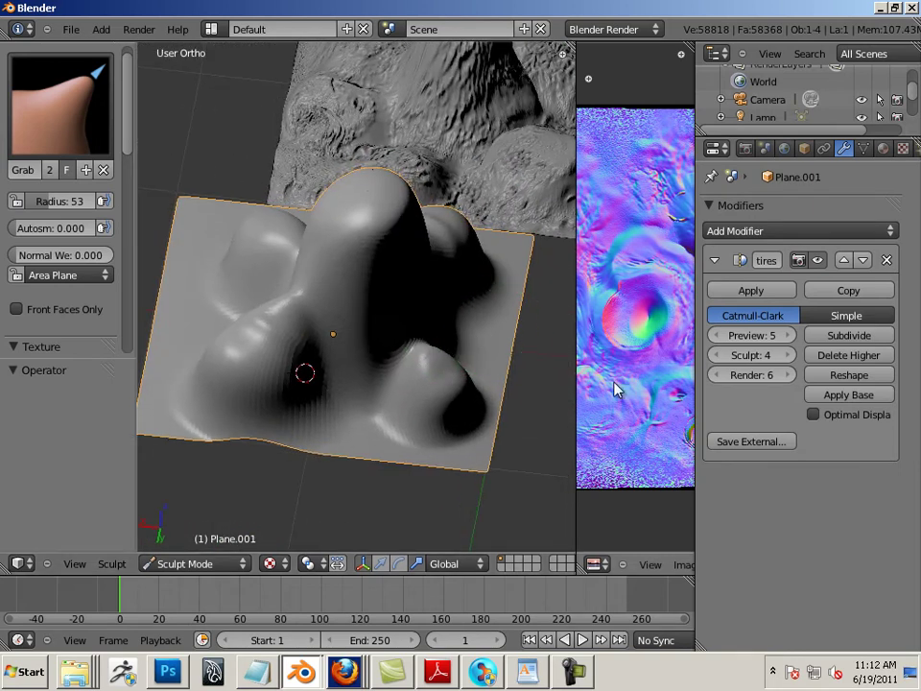
{"action": "left_click", "coordinate": [718, 356]}
{"action": "left_click", "coordinate": [718, 356]}
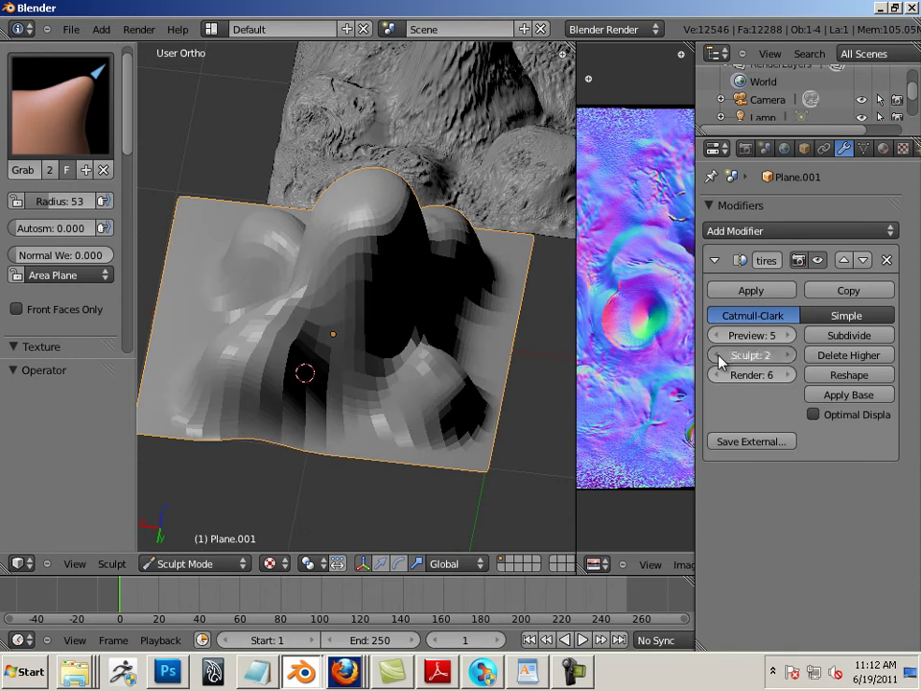
{"action": "left_click", "coordinate": [718, 356]}
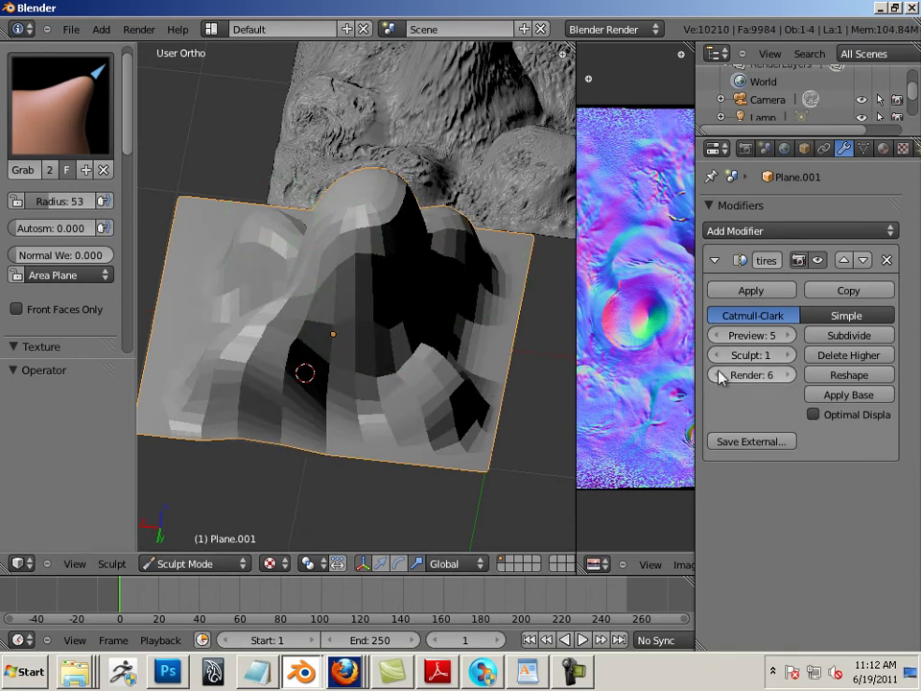
Raise the Multires sculpt and preview levels back to 6 and reselect the Draw brush.
{"action": "left_click", "coordinate": [788, 355]}
{"action": "left_click", "coordinate": [788, 355]}
{"action": "left_click", "coordinate": [788, 355]}
{"action": "left_click", "coordinate": [788, 355]}
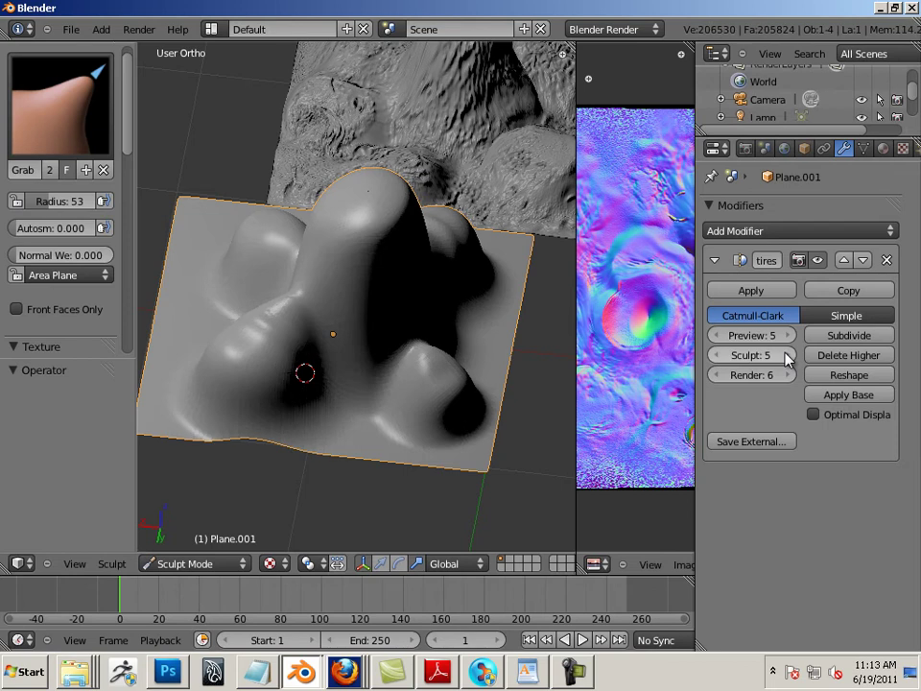
{"action": "left_click", "coordinate": [788, 355]}
{"action": "left_click", "coordinate": [787, 335]}
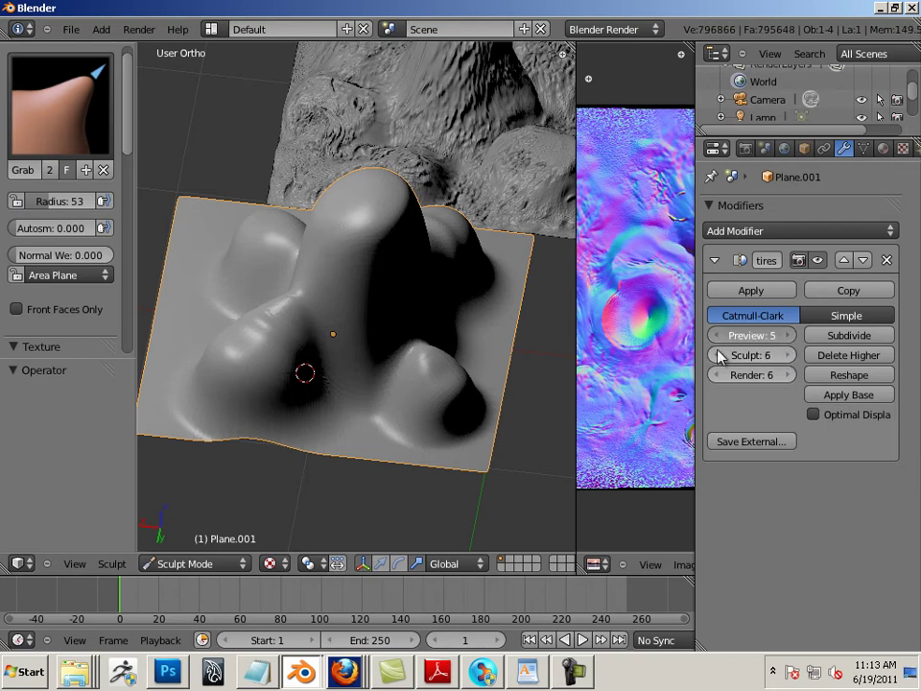
{"action": "left_click", "coordinate": [29, 135]}
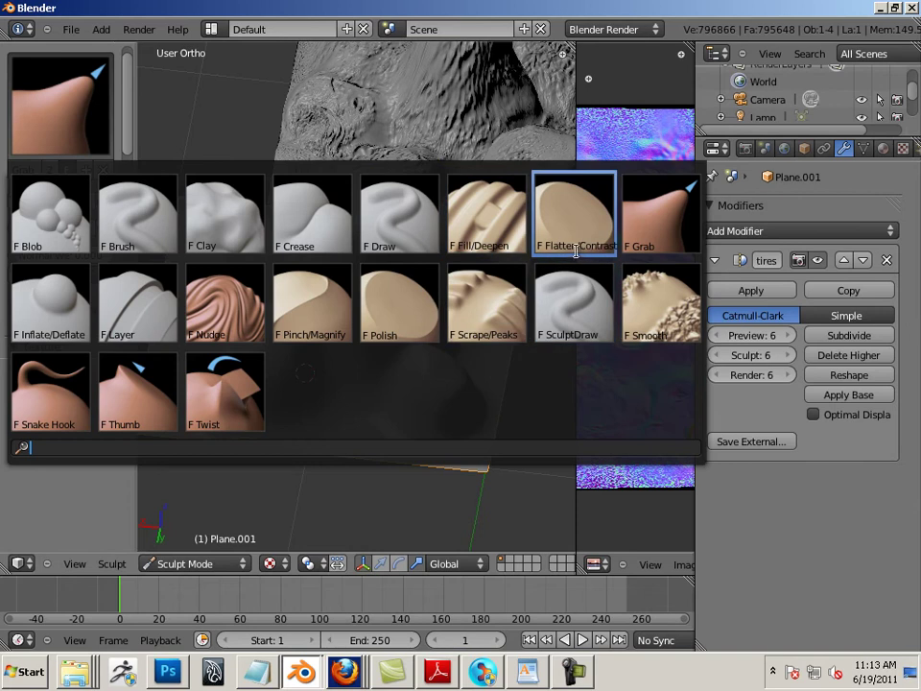
{"action": "left_click", "coordinate": [418, 237]}
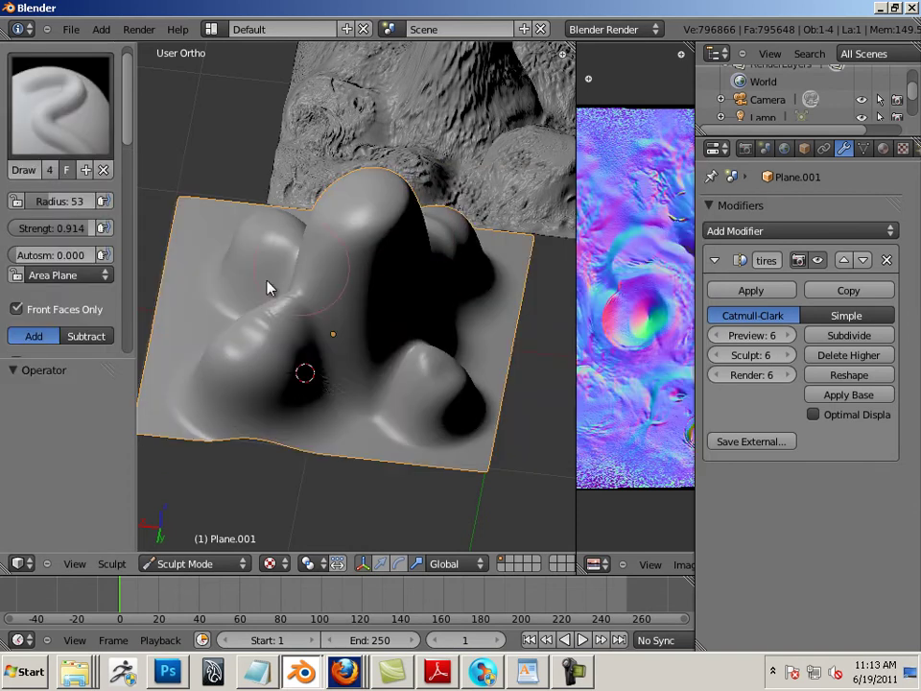
Give the Draw brush the clouds texture and enlarge its radius, undoing a test stroke.
{"action": "left_click_drag", "start_coordinate": [130, 129], "coordinate": [136, 209]}
{"action": "scroll", "coordinate": [83, 196], "scroll_direction": "down", "scroll_amount": 1}
{"action": "left_click", "coordinate": [82, 196]}
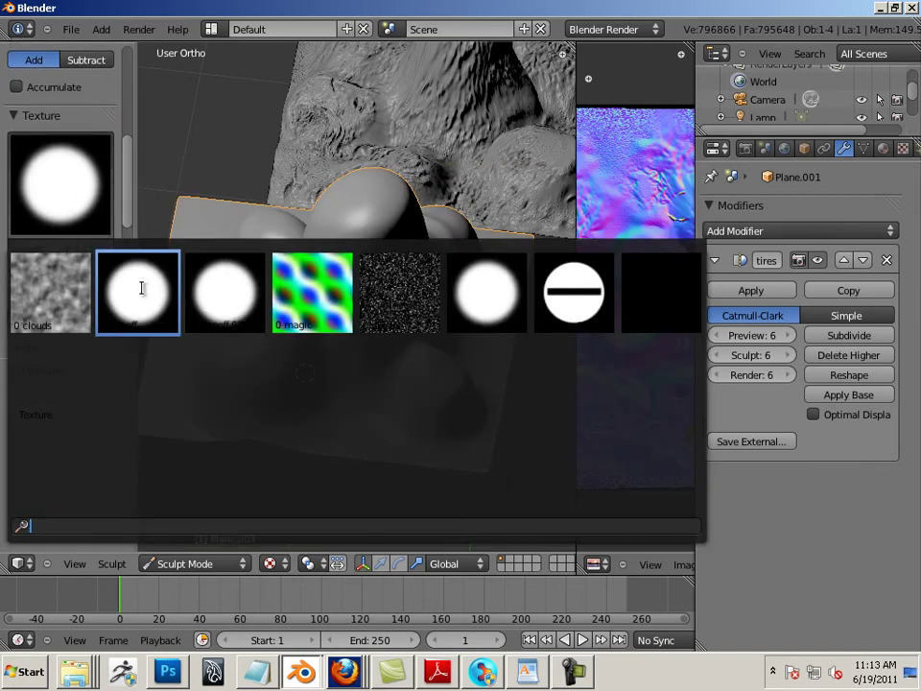
{"action": "left_click", "coordinate": [51, 291]}
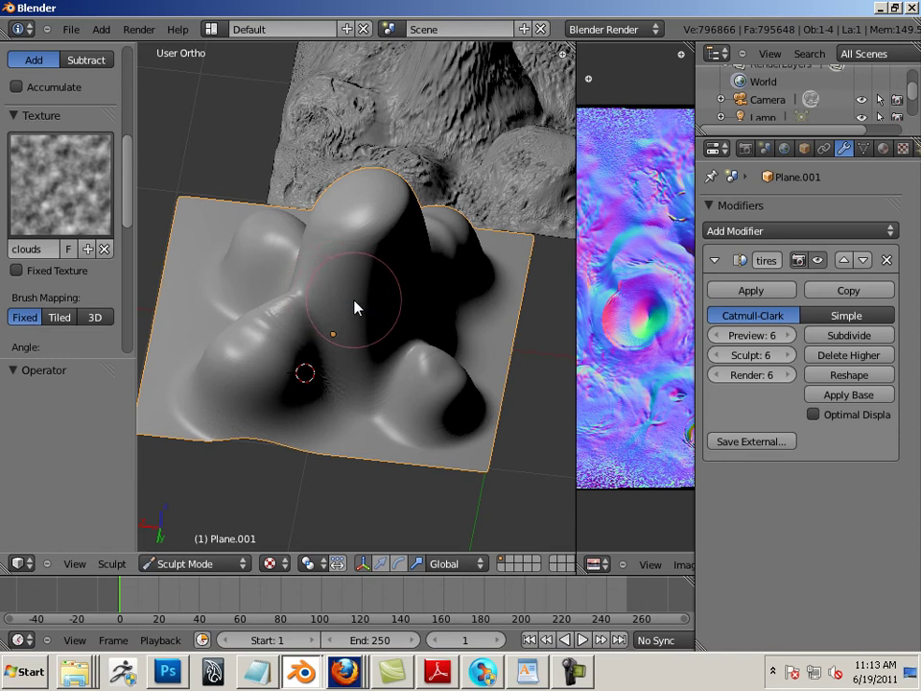
{"action": "key", "text": "bracketright"}
{"action": "mouse_move", "coordinate": [332, 280]}
{"action": "left_mouse_down"}
{"action": "mouse_move", "coordinate": [356, 337]}
{"action": "mouse_move", "coordinate": [325, 334]}
{"action": "left_mouse_up"}
{"action": "key", "text": "ctrl+z"}
Lower brush strength to 0.477 and sculpt rough noisy detail onto the bumps and mesh centre.
{"action": "scroll", "coordinate": [129, 195], "scroll_direction": "down", "scroll_amount": 1}
{"action": "scroll", "coordinate": [128, 154], "scroll_direction": "up", "scroll_amount": 6}
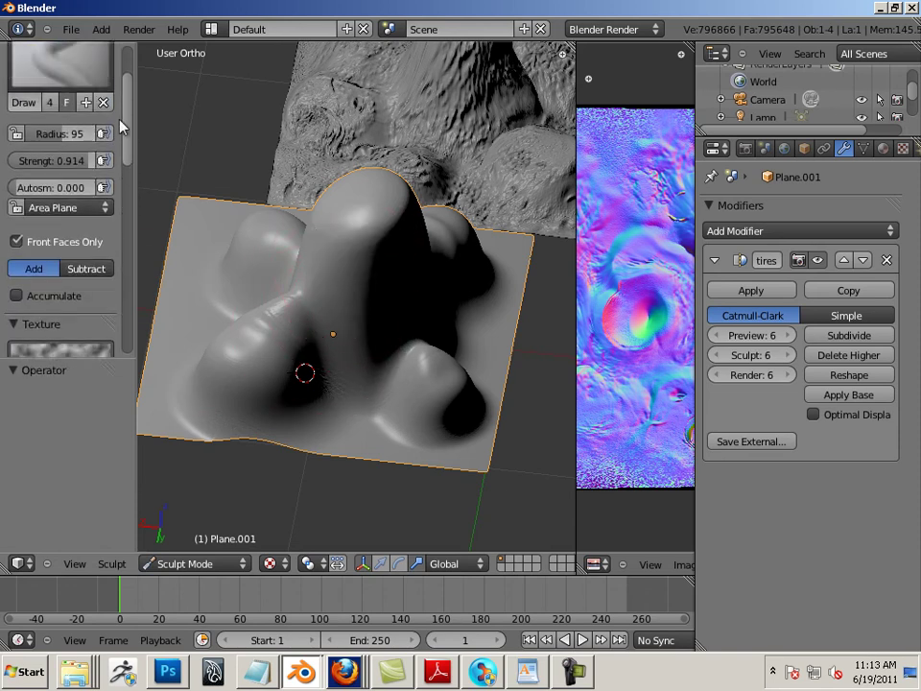
{"action": "left_click_drag", "start_coordinate": [36, 164], "coordinate": [29, 163]}
{"action": "mouse_move", "coordinate": [344, 268]}
{"action": "left_mouse_down"}
{"action": "mouse_move", "coordinate": [354, 348]}
{"action": "mouse_move", "coordinate": [366, 309]}
{"action": "mouse_move", "coordinate": [372, 423]}
{"action": "mouse_move", "coordinate": [278, 332]}
{"action": "mouse_move", "coordinate": [272, 405]}
{"action": "mouse_move", "coordinate": [198, 381]}
{"action": "mouse_move", "coordinate": [223, 447]}
{"action": "mouse_move", "coordinate": [245, 395]}
{"action": "mouse_move", "coordinate": [240, 374]}
{"action": "mouse_move", "coordinate": [262, 458]}
{"action": "mouse_move", "coordinate": [429, 382]}
{"action": "mouse_move", "coordinate": [443, 393]}
{"action": "mouse_move", "coordinate": [448, 440]}
{"action": "mouse_move", "coordinate": [392, 374]}
{"action": "left_mouse_up"}
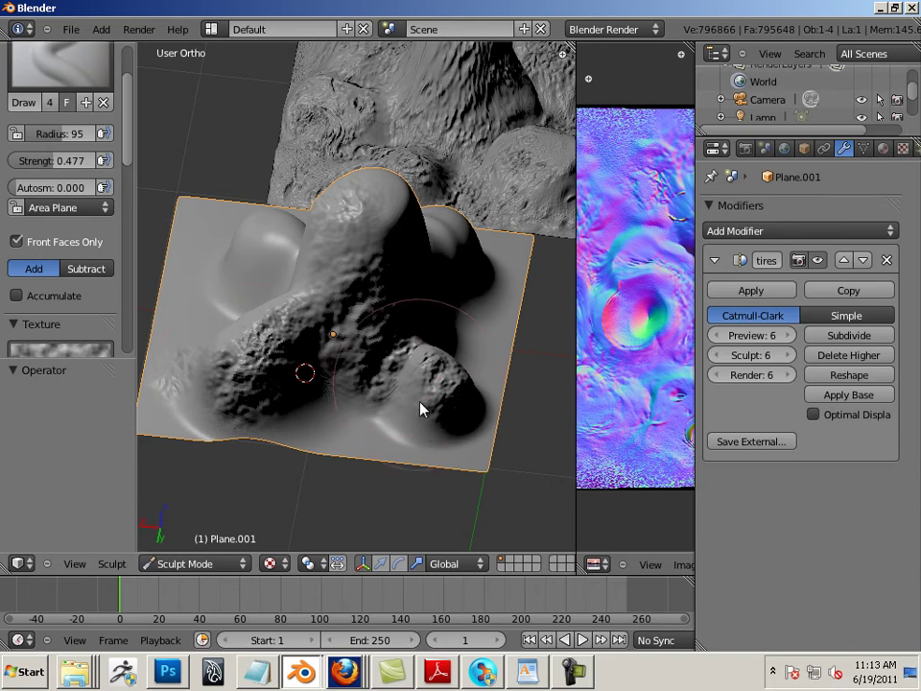
{"action": "mouse_move", "coordinate": [529, 433]}
{"action": "middle_mouse_down"}
{"action": "mouse_move", "coordinate": [459, 499]}
{"action": "mouse_move", "coordinate": [349, 294]}
{"action": "middle_mouse_up"}
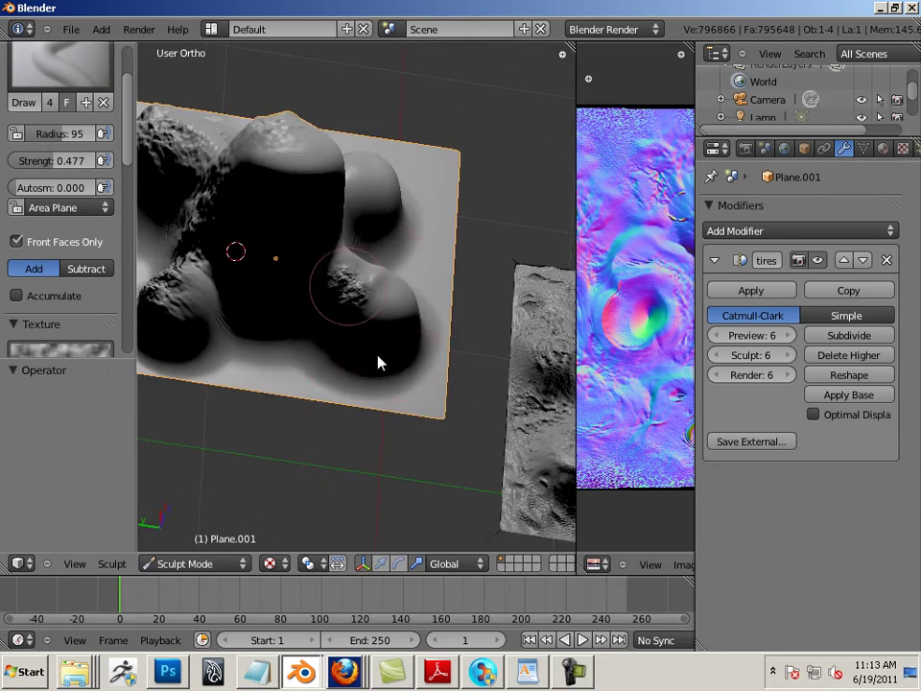
{"action": "mouse_move", "coordinate": [372, 386]}
{"action": "left_mouse_down"}
{"action": "mouse_move", "coordinate": [261, 317]}
{"action": "mouse_move", "coordinate": [270, 315]}
{"action": "mouse_move", "coordinate": [281, 356]}
{"action": "mouse_move", "coordinate": [276, 232]}
{"action": "mouse_move", "coordinate": [284, 301]}
{"action": "mouse_move", "coordinate": [286, 248]}
{"action": "left_mouse_up"}
Sculpt rough, streaked texture between the central bumps, over the left bump and across the top.
{"action": "middle_click_drag", "start_coordinate": [268, 261], "coordinate": [336, 289]}
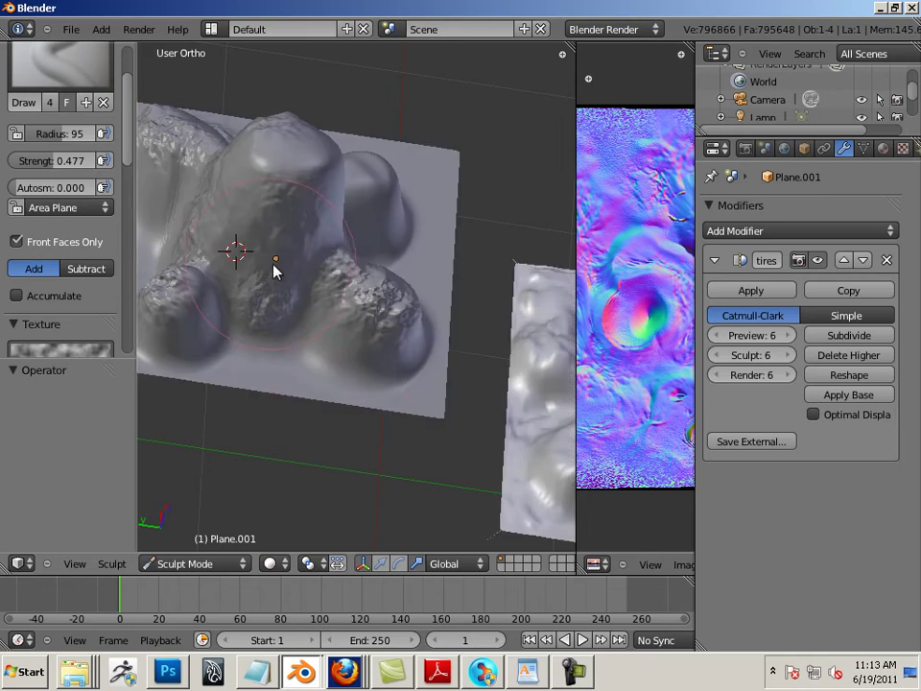
{"action": "mouse_move", "coordinate": [302, 484]}
{"action": "middle_mouse_down"}
{"action": "mouse_move", "coordinate": [269, 447]}
{"action": "mouse_move", "coordinate": [251, 388]}
{"action": "middle_mouse_up"}
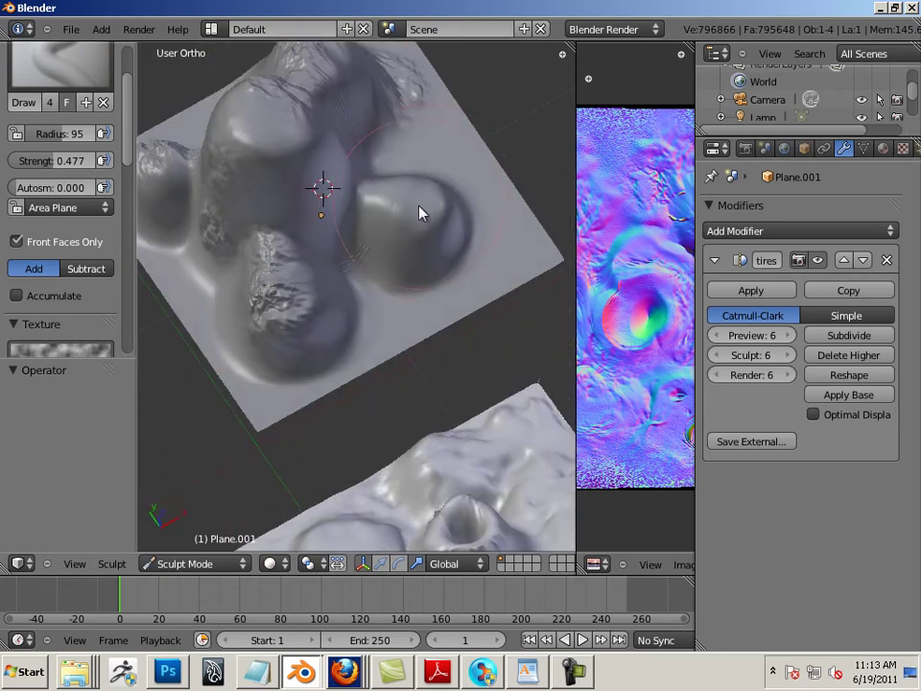
{"action": "mouse_move", "coordinate": [385, 246]}
{"action": "left_mouse_down"}
{"action": "mouse_move", "coordinate": [405, 312]}
{"action": "mouse_move", "coordinate": [360, 215]}
{"action": "mouse_move", "coordinate": [373, 307]}
{"action": "mouse_move", "coordinate": [314, 210]}
{"action": "mouse_move", "coordinate": [314, 192]}
{"action": "mouse_move", "coordinate": [331, 280]}
{"action": "mouse_move", "coordinate": [313, 275]}
{"action": "mouse_move", "coordinate": [246, 194]}
{"action": "mouse_move", "coordinate": [254, 249]}
{"action": "mouse_move", "coordinate": [257, 148]}
{"action": "mouse_move", "coordinate": [280, 144]}
{"action": "mouse_move", "coordinate": [301, 203]}
{"action": "left_mouse_up"}
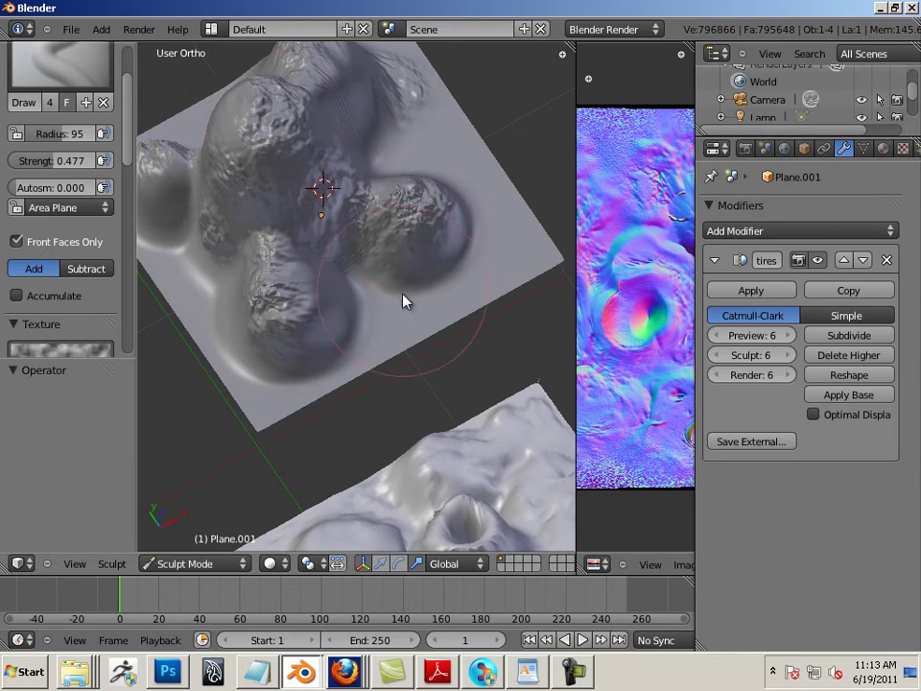
{"action": "middle_click_drag", "start_coordinate": [399, 390], "coordinate": [298, 332]}
{"action": "mouse_move", "coordinate": [297, 332]}
{"action": "left_mouse_down"}
{"action": "mouse_move", "coordinate": [256, 274]}
{"action": "mouse_move", "coordinate": [237, 306]}
{"action": "mouse_move", "coordinate": [242, 337]}
{"action": "mouse_move", "coordinate": [267, 272]}
{"action": "mouse_move", "coordinate": [271, 343]}
{"action": "mouse_move", "coordinate": [269, 201]}
{"action": "mouse_move", "coordinate": [271, 249]}
{"action": "mouse_move", "coordinate": [326, 212]}
{"action": "mouse_move", "coordinate": [313, 301]}
{"action": "mouse_move", "coordinate": [382, 216]}
{"action": "mouse_move", "coordinate": [394, 228]}
{"action": "mouse_move", "coordinate": [384, 275]}
{"action": "mouse_move", "coordinate": [381, 158]}
{"action": "mouse_move", "coordinate": [341, 225]}
{"action": "mouse_move", "coordinate": [326, 182]}
{"action": "mouse_move", "coordinate": [301, 207]}
{"action": "mouse_move", "coordinate": [238, 123]}
{"action": "left_mouse_up"}
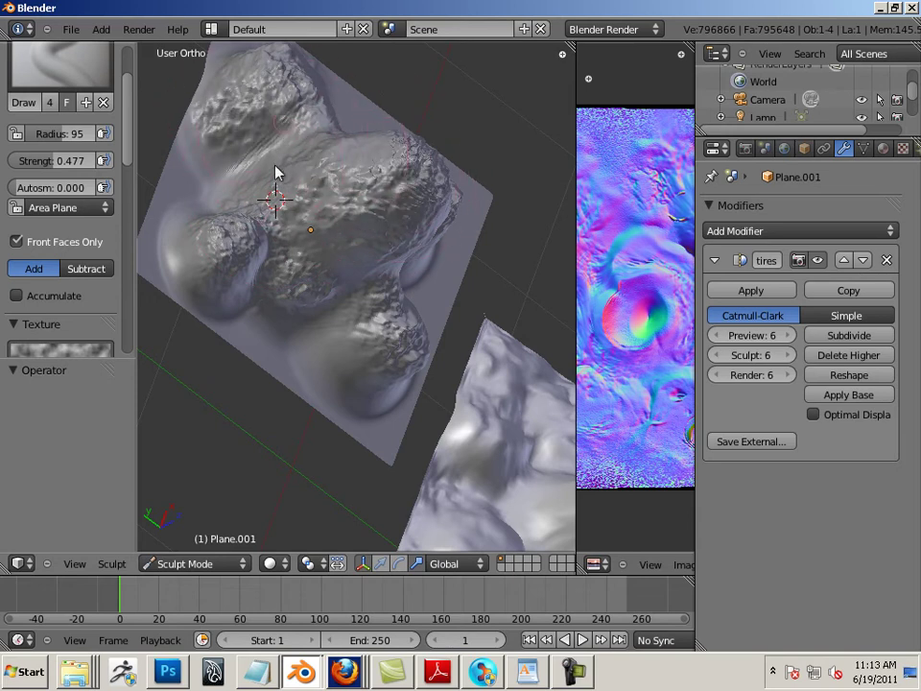
{"action": "mouse_move", "coordinate": [376, 334]}
{"action": "middle_mouse_down"}
{"action": "mouse_move", "coordinate": [265, 462]}
{"action": "mouse_move", "coordinate": [268, 169]}
{"action": "middle_mouse_up"}
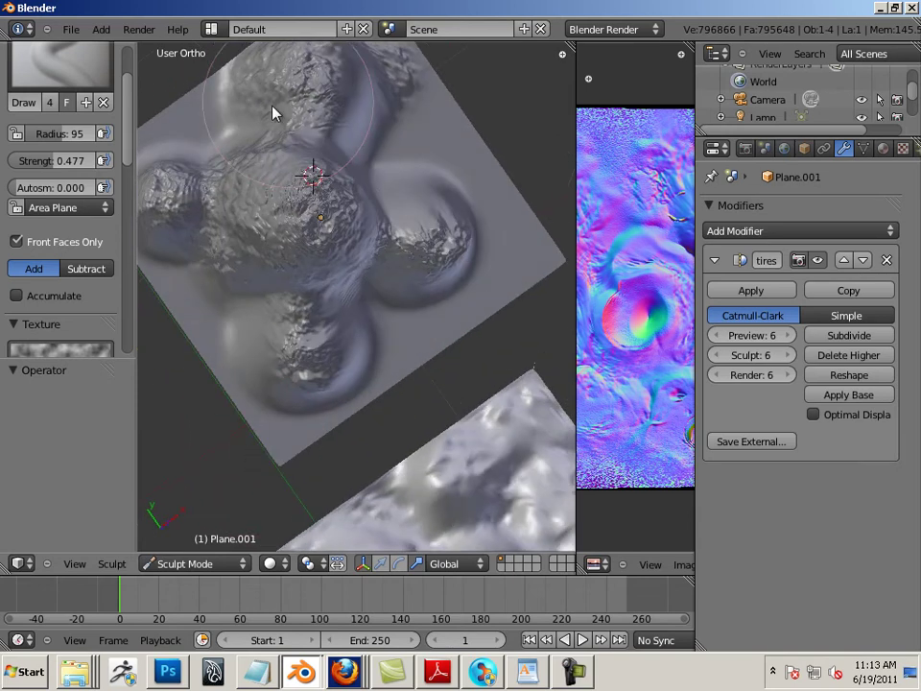
{"action": "mouse_move", "coordinate": [337, 90]}
{"action": "left_mouse_down"}
{"action": "mouse_move", "coordinate": [326, 172]}
{"action": "mouse_move", "coordinate": [365, 109]}
{"action": "mouse_move", "coordinate": [370, 154]}
{"action": "left_mouse_up"}
Orbit around the plane to inspect the roughened central bumps from several angles.
{"action": "middle_click_drag", "start_coordinate": [389, 409], "coordinate": [312, 298]}
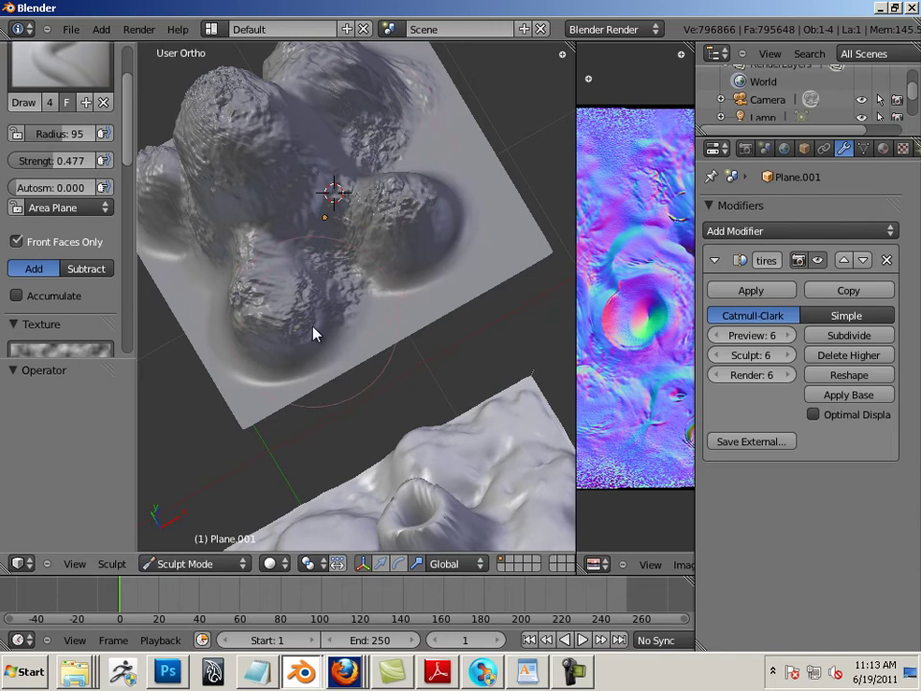
{"action": "mouse_move", "coordinate": [216, 432]}
{"action": "middle_mouse_down"}
{"action": "mouse_move", "coordinate": [269, 426]}
{"action": "mouse_move", "coordinate": [259, 304]}
{"action": "middle_mouse_up"}
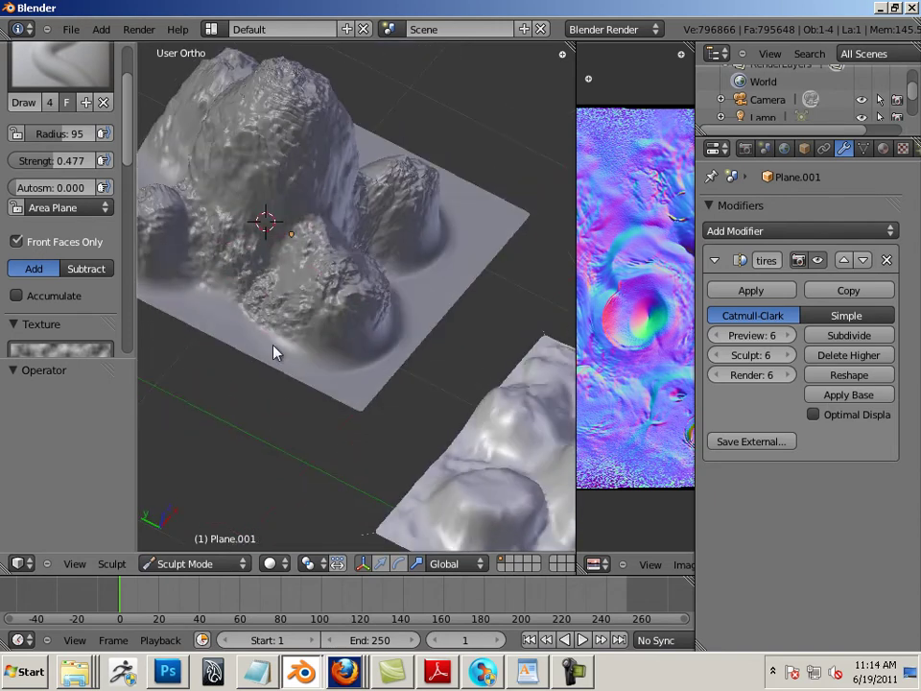
{"action": "middle_click_drag", "start_coordinate": [217, 425], "coordinate": [318, 463]}
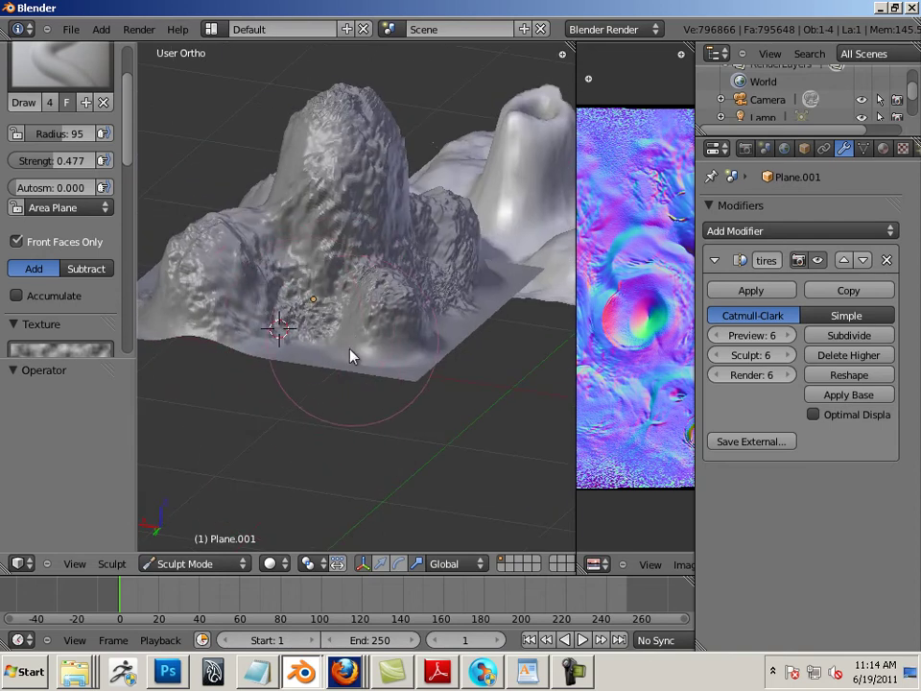
{"action": "mouse_move", "coordinate": [349, 403]}
{"action": "middle_mouse_down"}
{"action": "mouse_move", "coordinate": [369, 488]}
{"action": "mouse_move", "coordinate": [364, 451]}
{"action": "middle_mouse_up"}
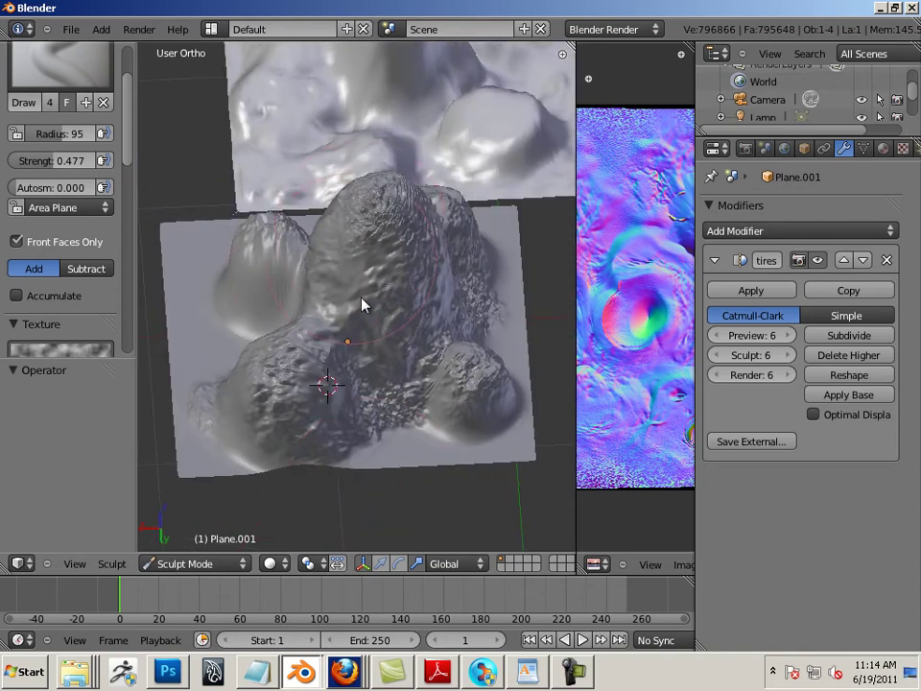
{"action": "middle_click_drag", "start_coordinate": [265, 448], "coordinate": [441, 257]}
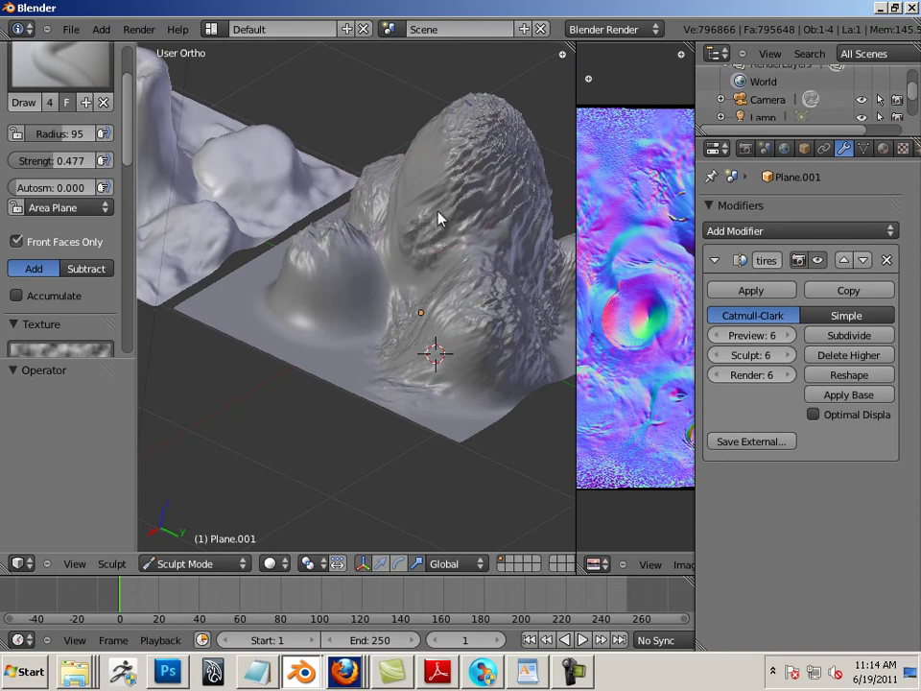
{"action": "middle_click_drag", "start_coordinate": [348, 414], "coordinate": [469, 340]}
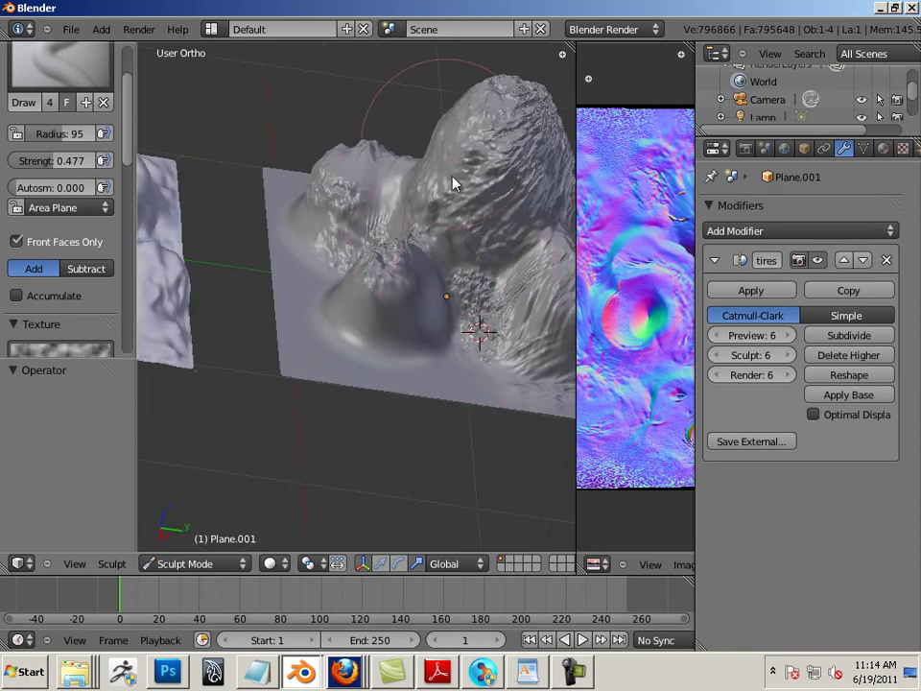
{"action": "mouse_move", "coordinate": [453, 336]}
{"action": "middle_mouse_down"}
{"action": "mouse_move", "coordinate": [391, 399]}
{"action": "mouse_move", "coordinate": [383, 437]}
{"action": "middle_mouse_up"}
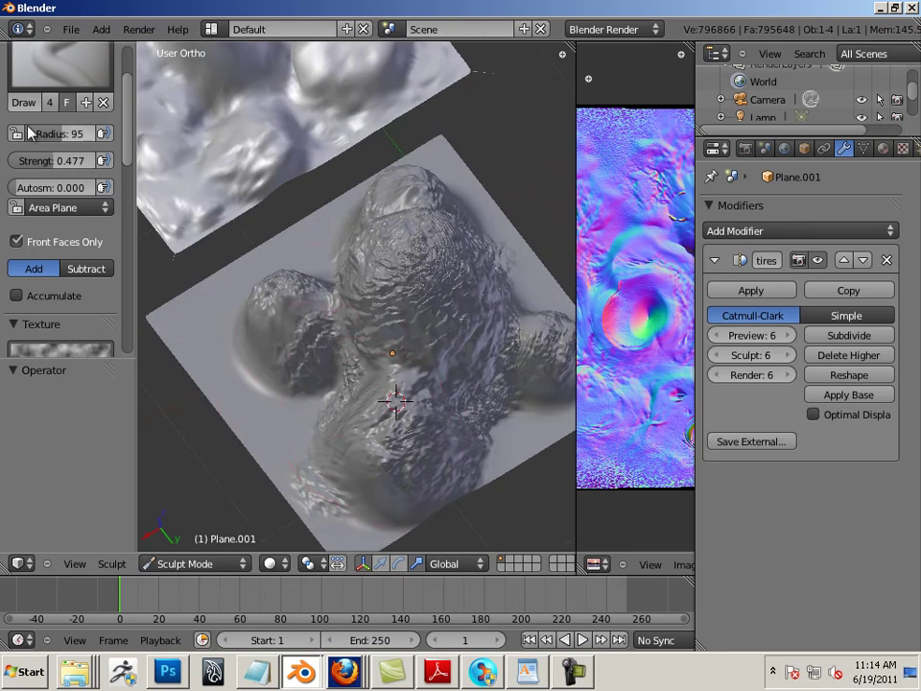
Switch the brush texture to noise, drop strength to about 0.243, and sculpt noise near the edge.
{"action": "scroll", "coordinate": [125, 163], "scroll_direction": "down", "scroll_amount": 5}
{"action": "left_click", "coordinate": [58, 207]}
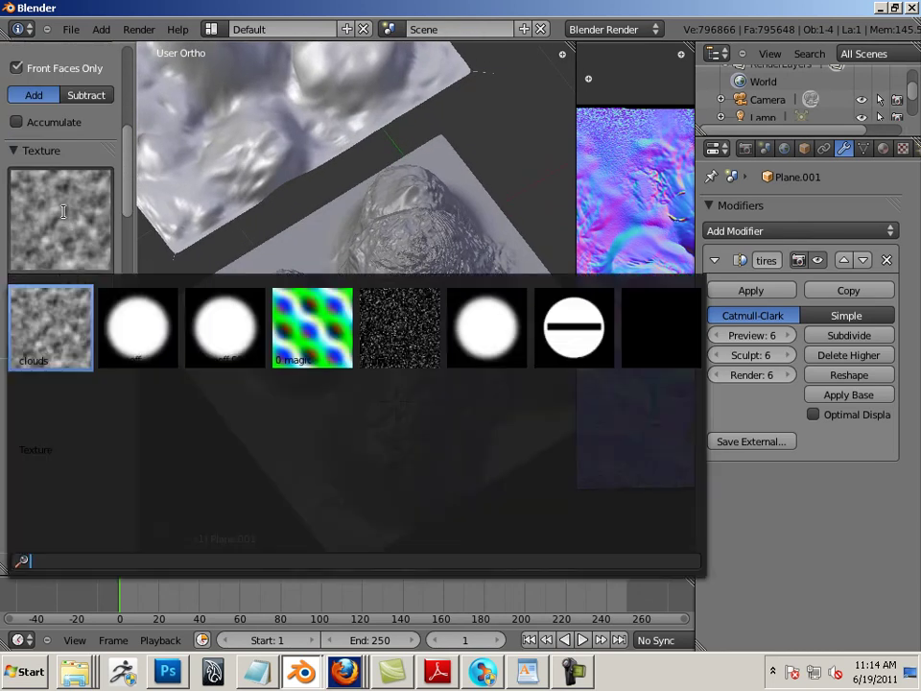
{"action": "left_click", "coordinate": [401, 329]}
{"action": "left_click", "coordinate": [211, 333]}
{"action": "key", "text": "ctrl+z"}
{"action": "scroll", "coordinate": [130, 197], "scroll_direction": "up", "scroll_amount": 5}
{"action": "left_click_drag", "start_coordinate": [47, 181], "coordinate": [18, 185]}
{"action": "mouse_move", "coordinate": [183, 325]}
{"action": "left_mouse_down"}
{"action": "mouse_move", "coordinate": [206, 345]}
{"action": "mouse_move", "coordinate": [221, 396]}
{"action": "mouse_move", "coordinate": [226, 349]}
{"action": "mouse_move", "coordinate": [252, 417]}
{"action": "mouse_move", "coordinate": [249, 384]}
{"action": "mouse_move", "coordinate": [291, 470]}
{"action": "mouse_move", "coordinate": [280, 414]}
{"action": "mouse_move", "coordinate": [311, 486]}
{"action": "mouse_move", "coordinate": [313, 435]}
{"action": "mouse_move", "coordinate": [298, 460]}
{"action": "mouse_move", "coordinate": [388, 552]}
{"action": "left_mouse_up"}
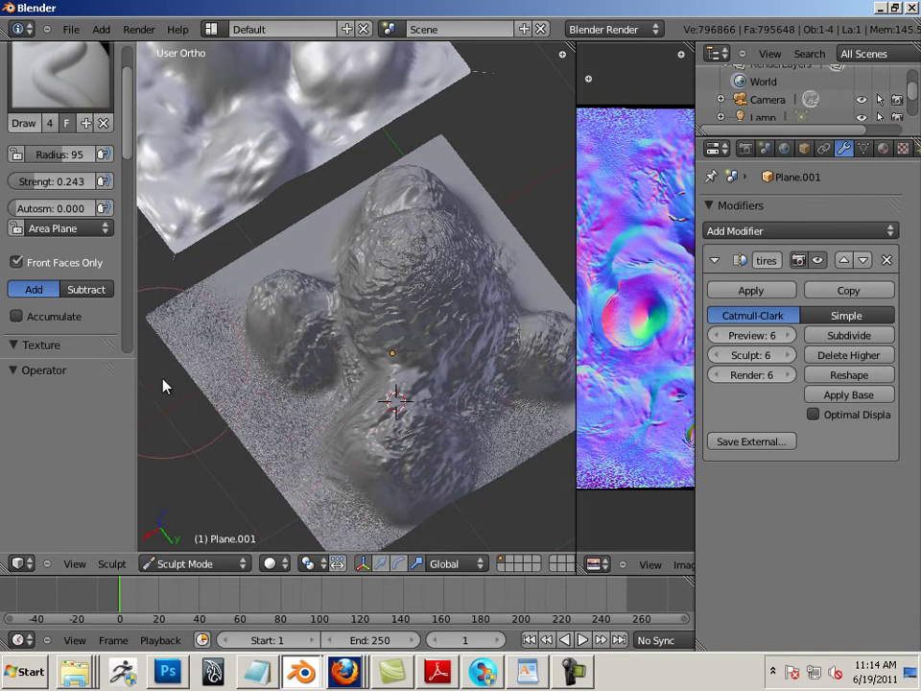
Undo a noisy stroke on the upper lobes and lower the brush strength to 0.105.
{"action": "middle_click_drag", "start_coordinate": [160, 419], "coordinate": [236, 437]}
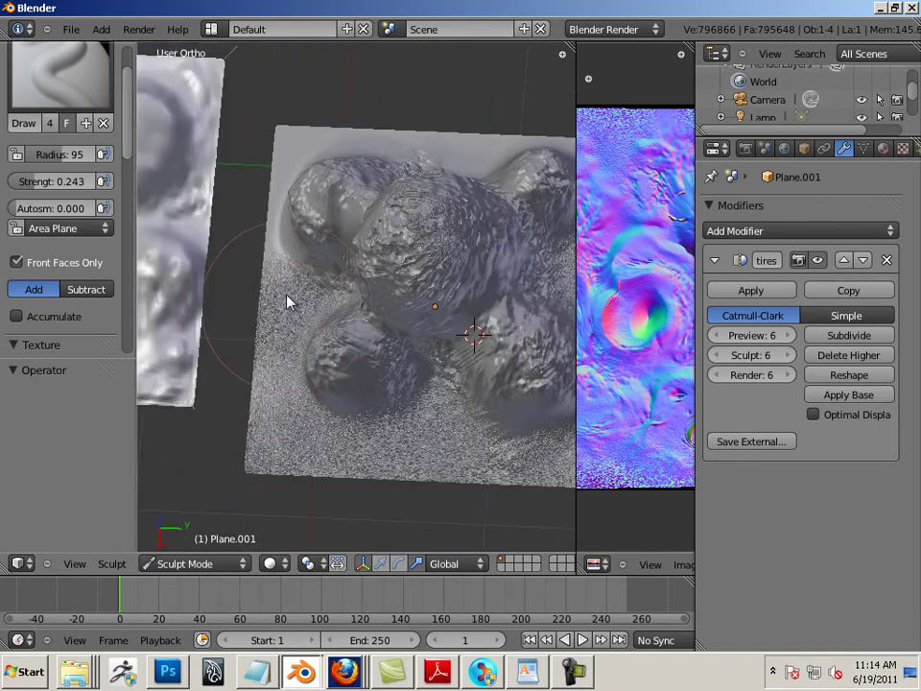
{"action": "mouse_move", "coordinate": [277, 214]}
{"action": "middle_mouse_down"}
{"action": "mouse_move", "coordinate": [319, 178]}
{"action": "mouse_move", "coordinate": [444, 186]}
{"action": "middle_mouse_up"}
{"action": "mouse_move", "coordinate": [444, 186]}
{"action": "left_mouse_down"}
{"action": "mouse_move", "coordinate": [450, 204]}
{"action": "mouse_move", "coordinate": [530, 153]}
{"action": "mouse_move", "coordinate": [567, 201]}
{"action": "mouse_move", "coordinate": [503, 204]}
{"action": "left_mouse_up"}
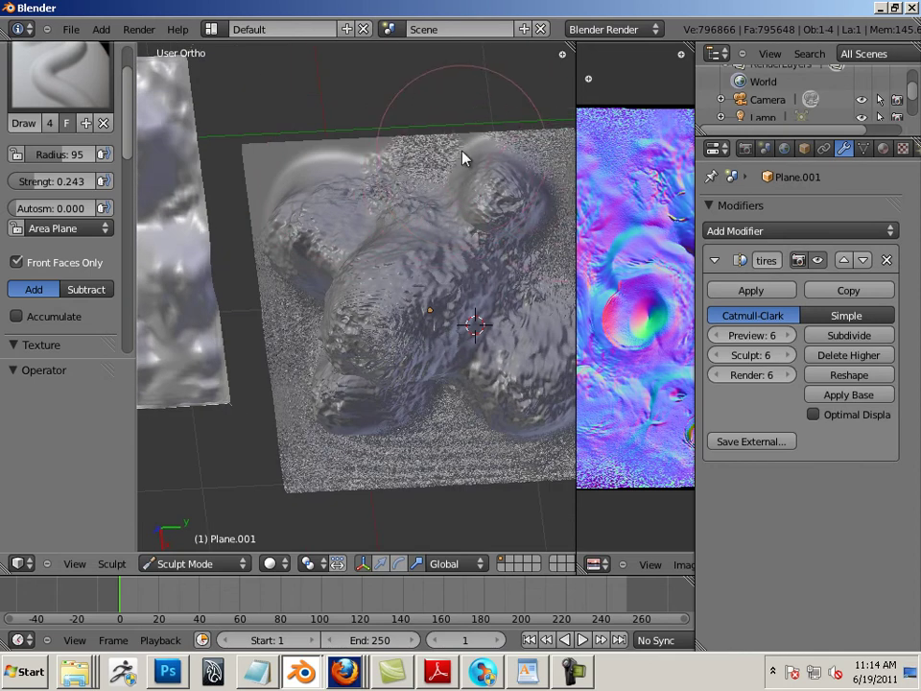
{"action": "key", "text": "ctrl+z"}
{"action": "mouse_move", "coordinate": [376, 331]}
{"action": "middle_mouse_down"}
{"action": "mouse_move", "coordinate": [309, 338]}
{"action": "mouse_move", "coordinate": [304, 325]}
{"action": "mouse_move", "coordinate": [329, 346]}
{"action": "middle_mouse_up"}
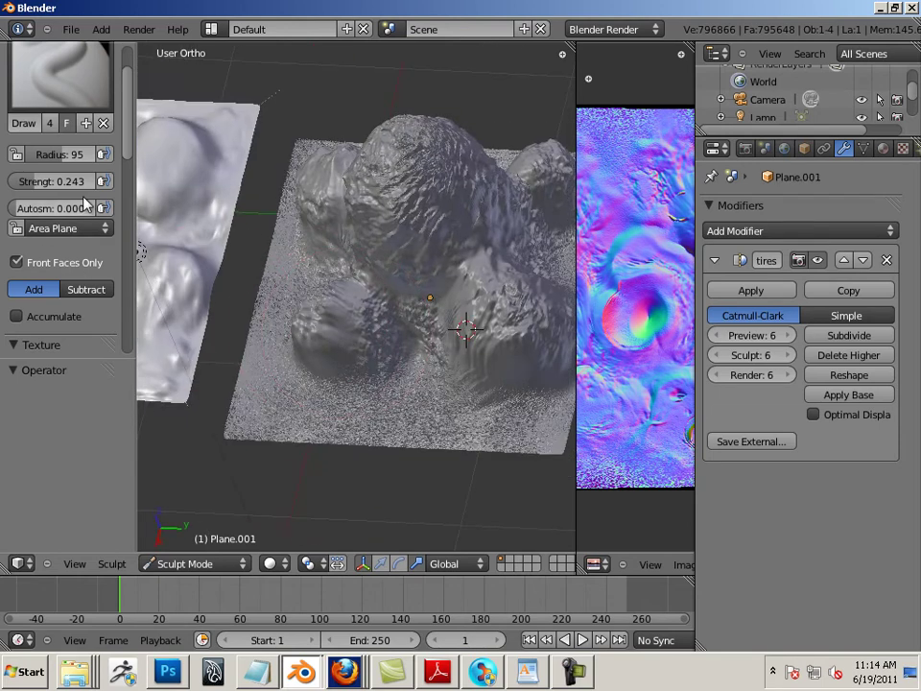
{"action": "left_click_drag", "start_coordinate": [77, 185], "coordinate": [42, 184]}
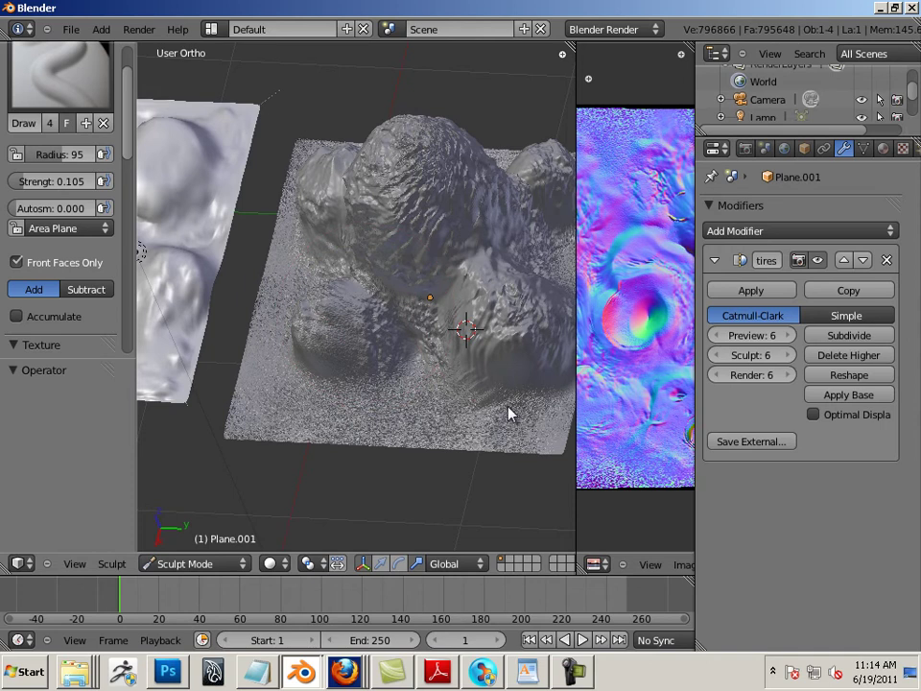
{"action": "middle_click_drag", "start_coordinate": [414, 304], "coordinate": [331, 355]}
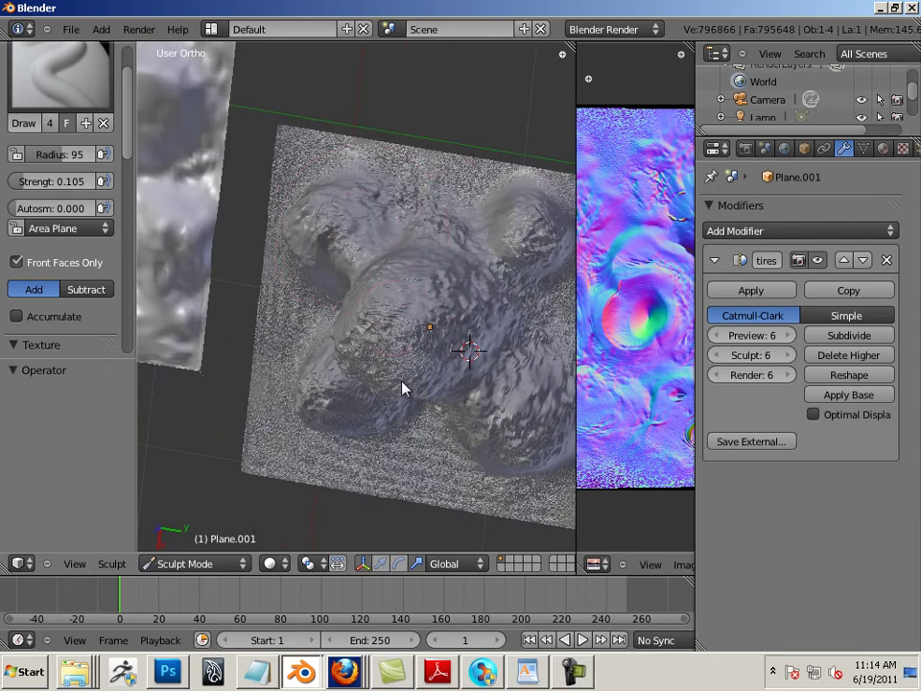
{"action": "middle_click_drag", "start_coordinate": [296, 480], "coordinate": [308, 321]}
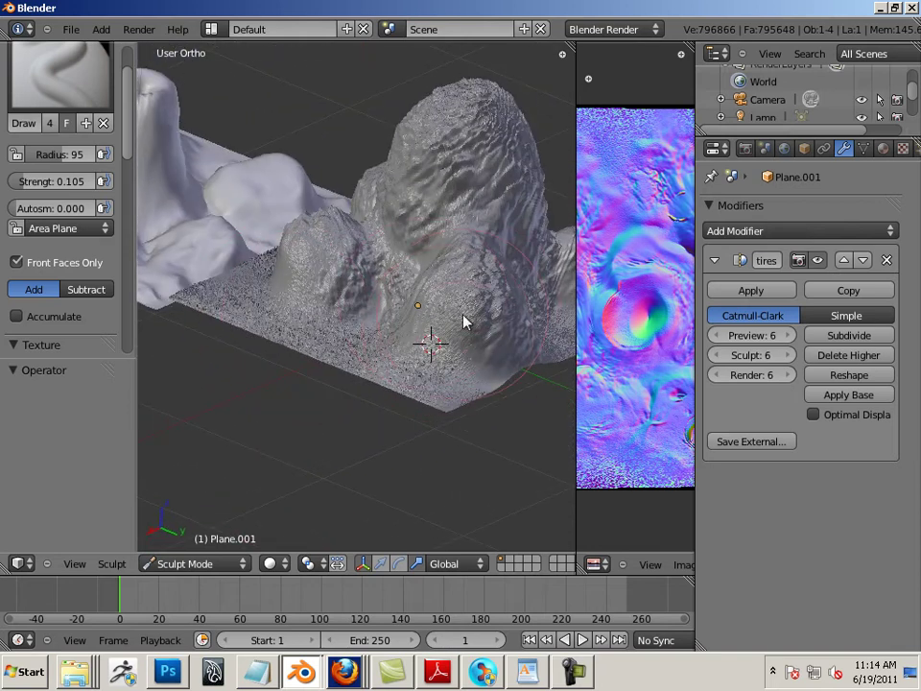
Select all of Plane.001 in Edit Mode, Unwrap its UVs, and widen the UV/Image Editor.
{"action": "key", "text": "Tab"}
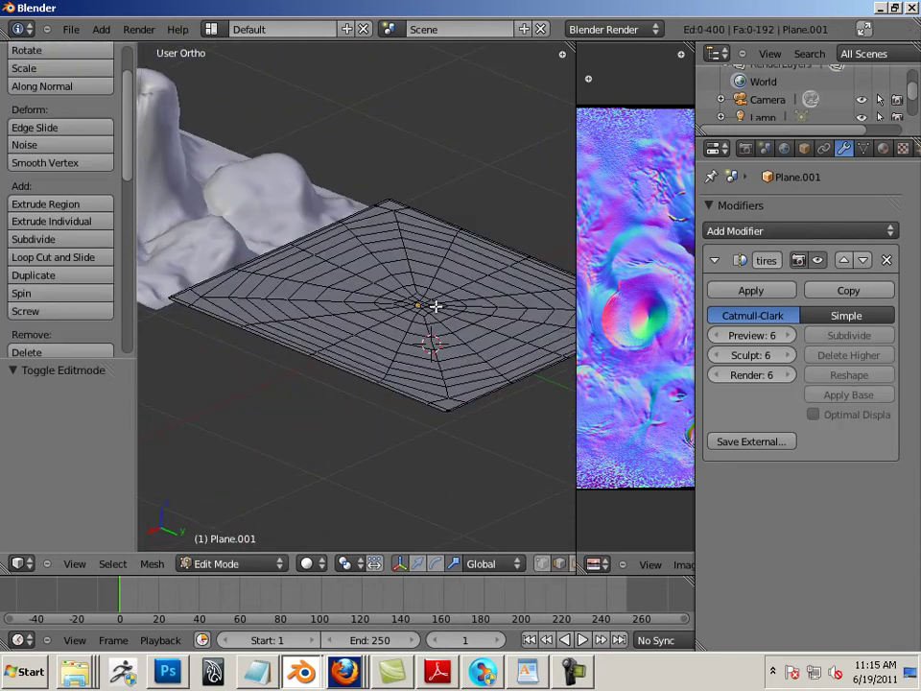
{"action": "key", "text": "a"}
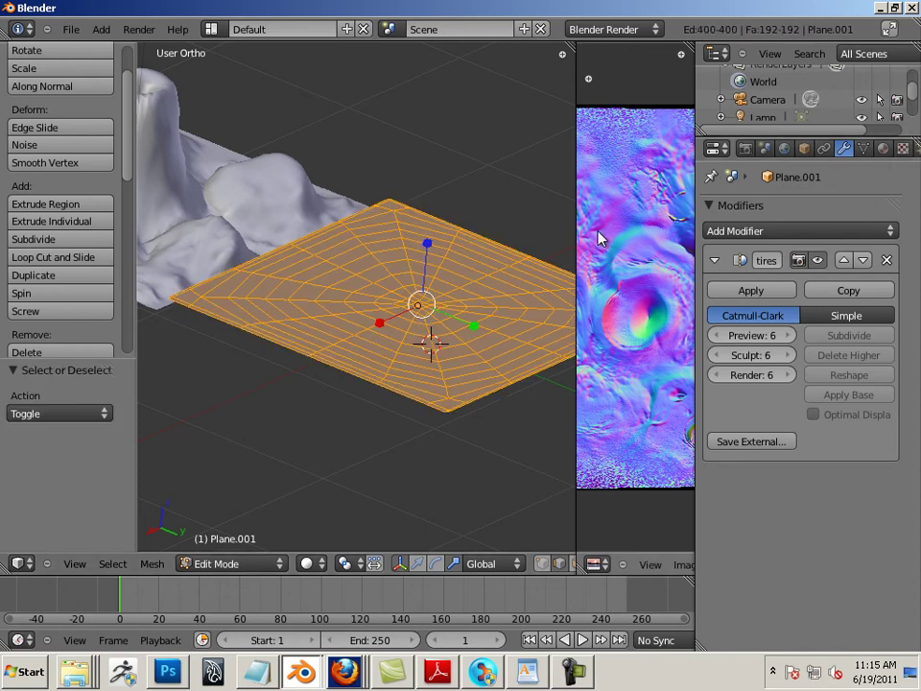
{"action": "key", "text": "u"}
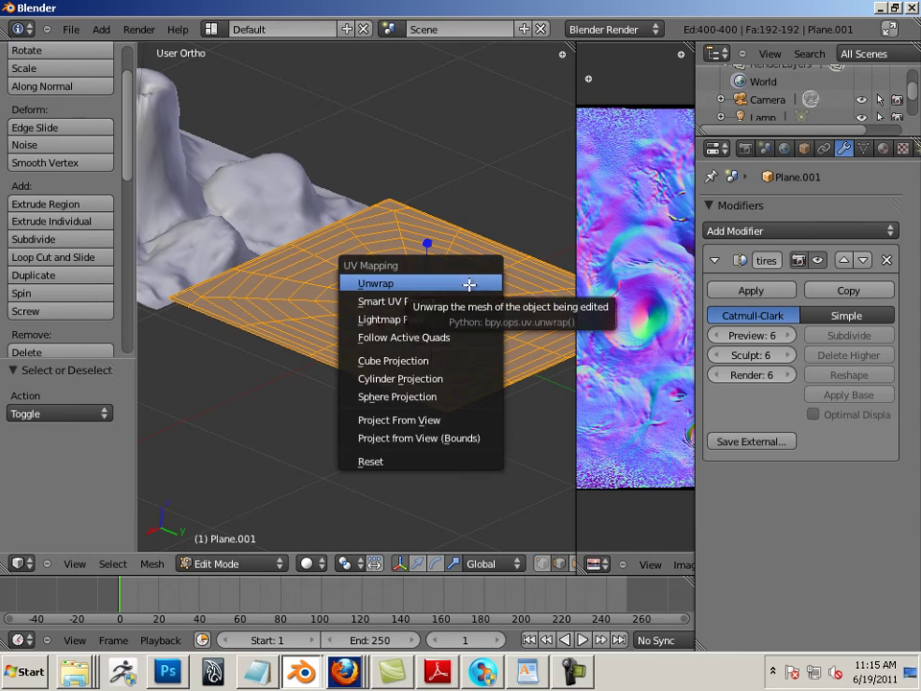
{"action": "left_click", "coordinate": [469, 284]}
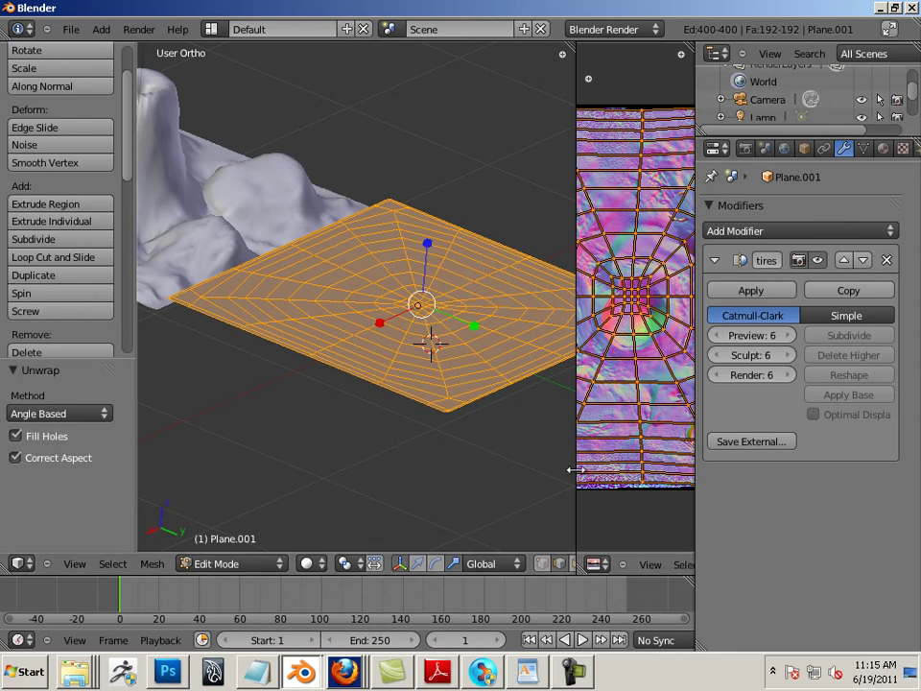
{"action": "left_click_drag", "start_coordinate": [576, 471], "coordinate": [436, 446]}
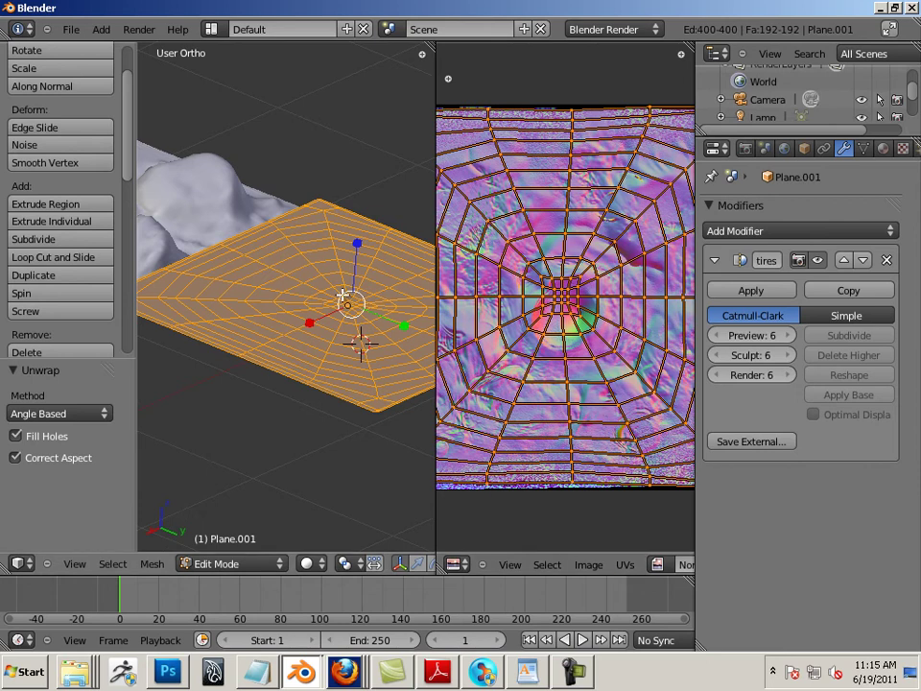
Start a new image in the UV/Image Editor and name it sample2.
{"action": "left_click", "coordinate": [591, 565]}
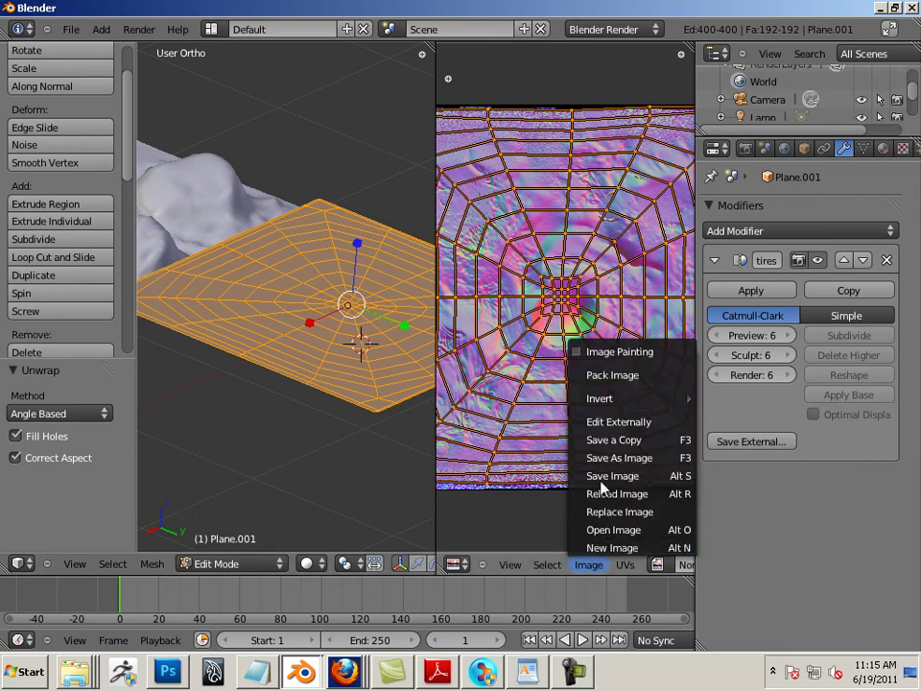
{"action": "left_click", "coordinate": [638, 548]}
{"action": "left_click", "coordinate": [667, 474]}
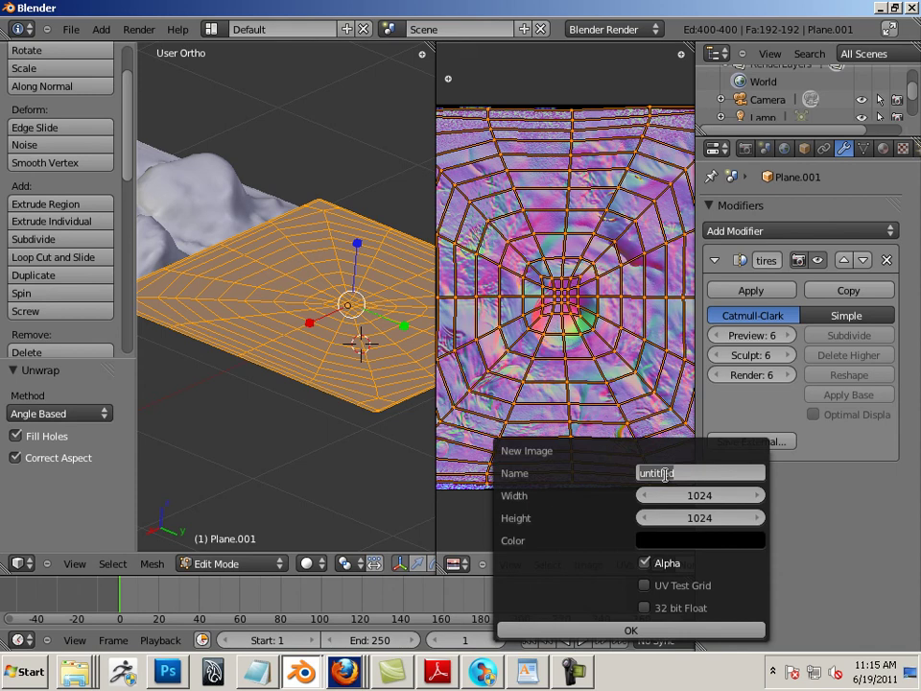
{"action": "type", "text": "sample2"}
{"action": "key", "text": "Return"}
Set the new image to 2048×2048 without alpha and create it.
{"action": "left_click", "coordinate": [749, 496]}
{"action": "left_click", "coordinate": [735, 498]}
{"action": "left_click", "coordinate": [700, 493]}
{"action": "type", "text": "2"}
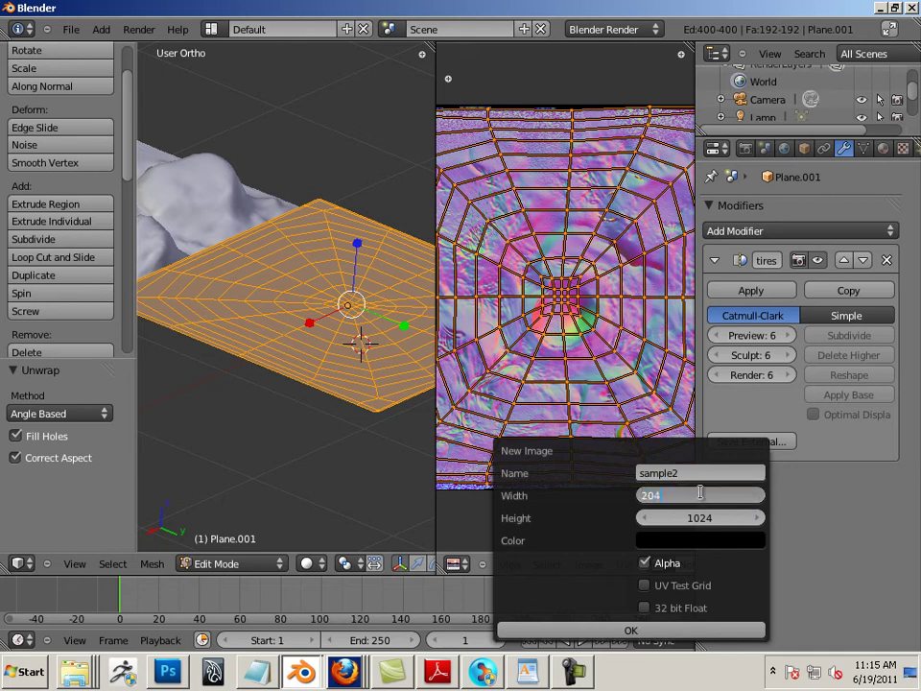
{"action": "type", "text": "048"}
{"action": "key", "text": "Tab"}
{"action": "type", "text": "2"}
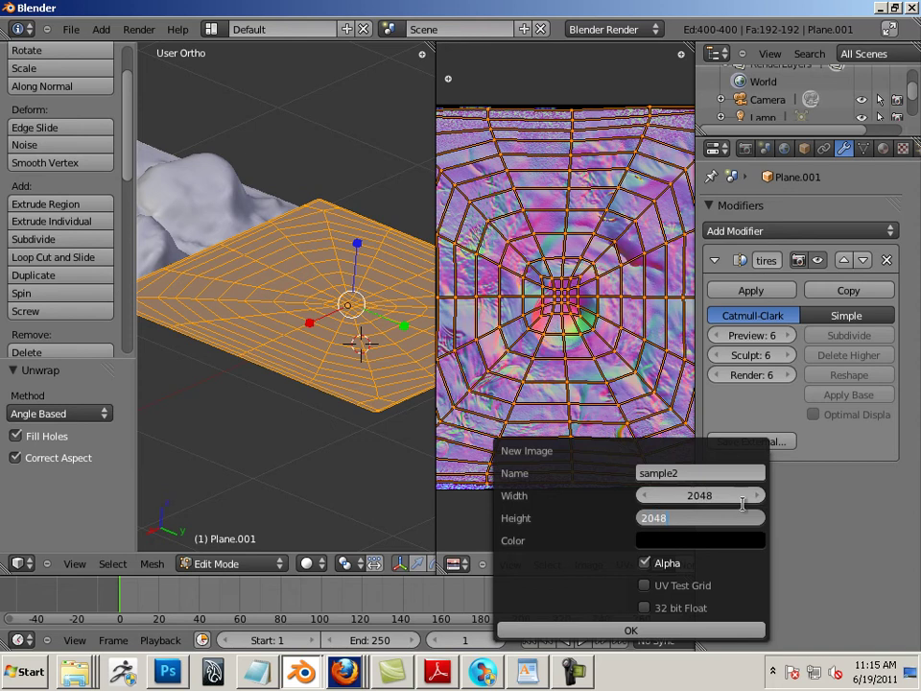
{"action": "key", "text": "Return"}
{"action": "left_click", "coordinate": [645, 563]}
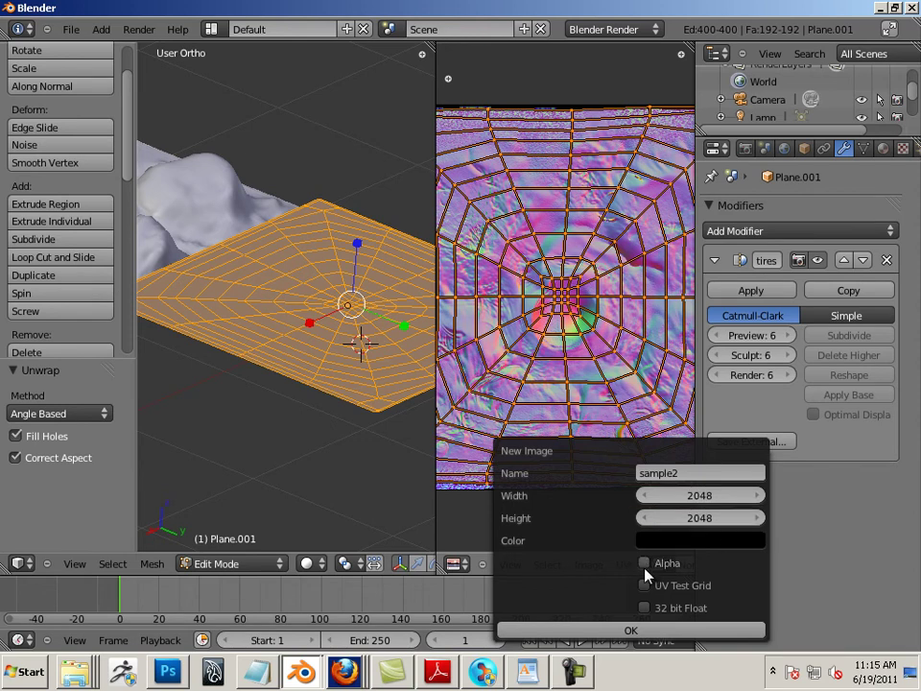
{"action": "left_click", "coordinate": [648, 631]}
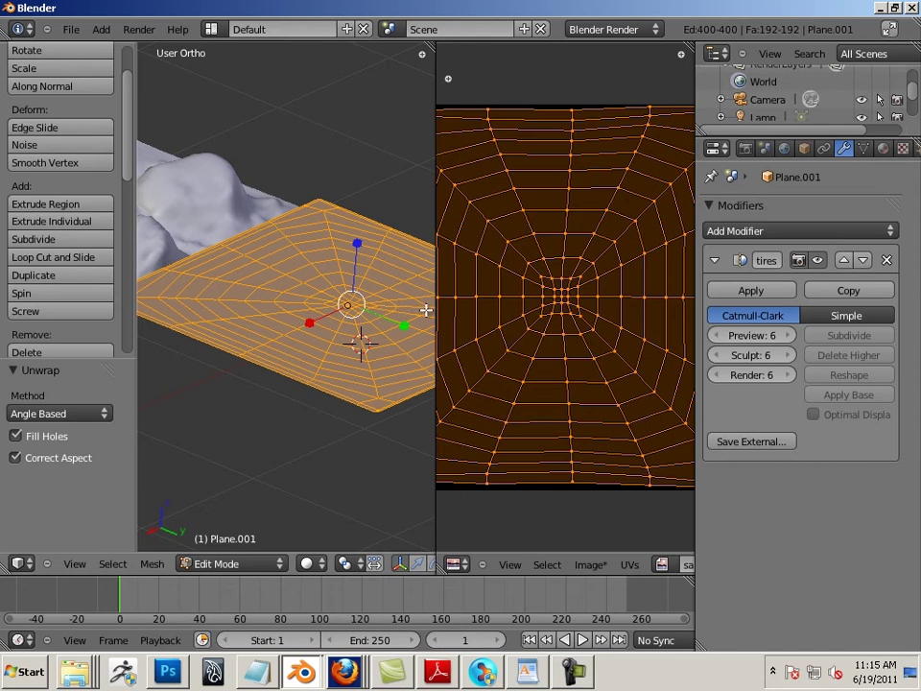
Widen the 3D view and return Plane.001 to Object Mode.
{"action": "left_click_drag", "start_coordinate": [432, 308], "coordinate": [615, 321]}
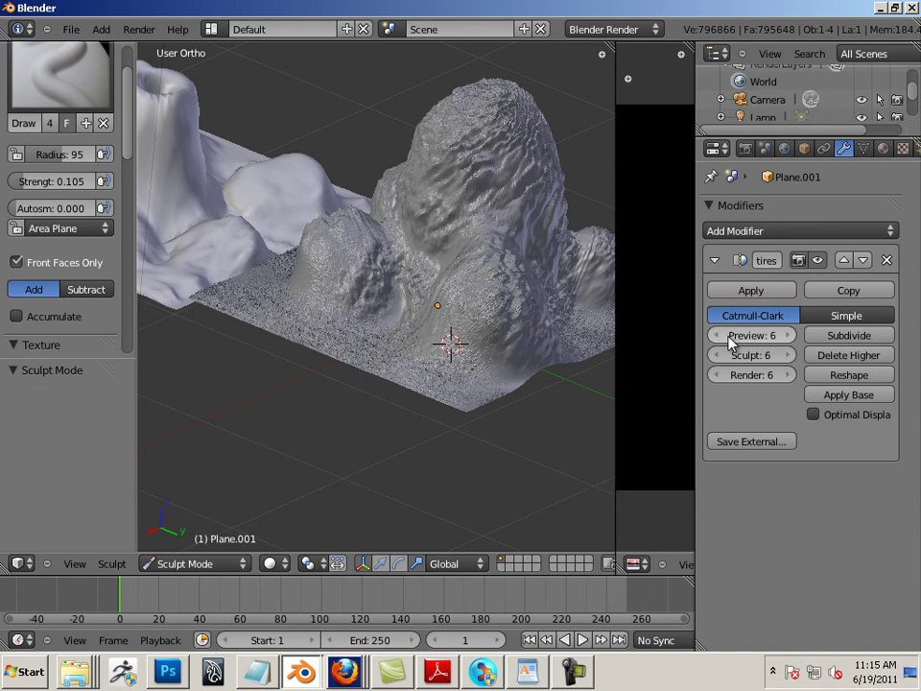
{"action": "left_click", "coordinate": [219, 564]}
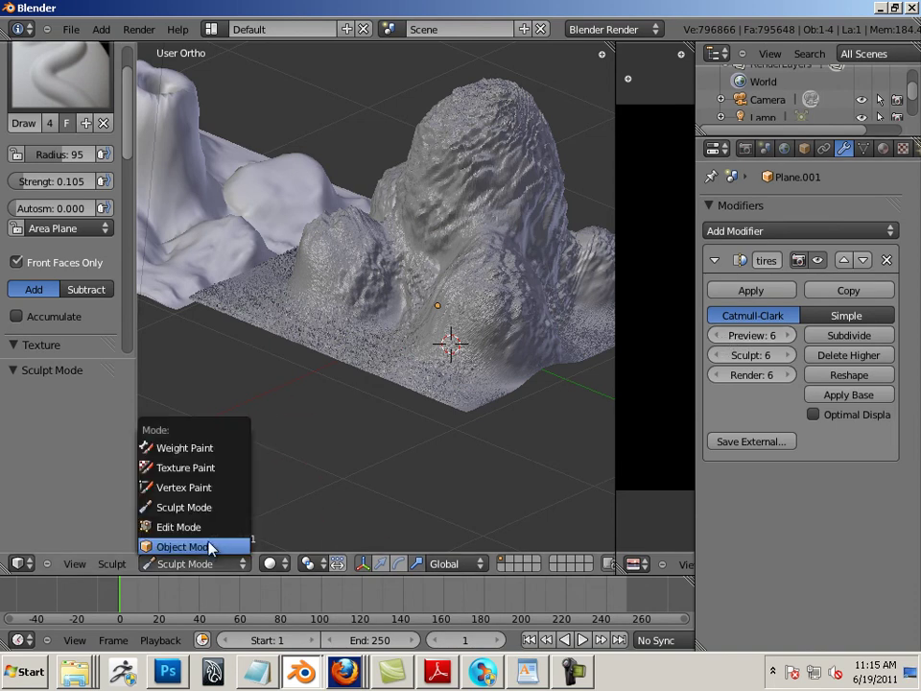
{"action": "left_click", "coordinate": [230, 543]}
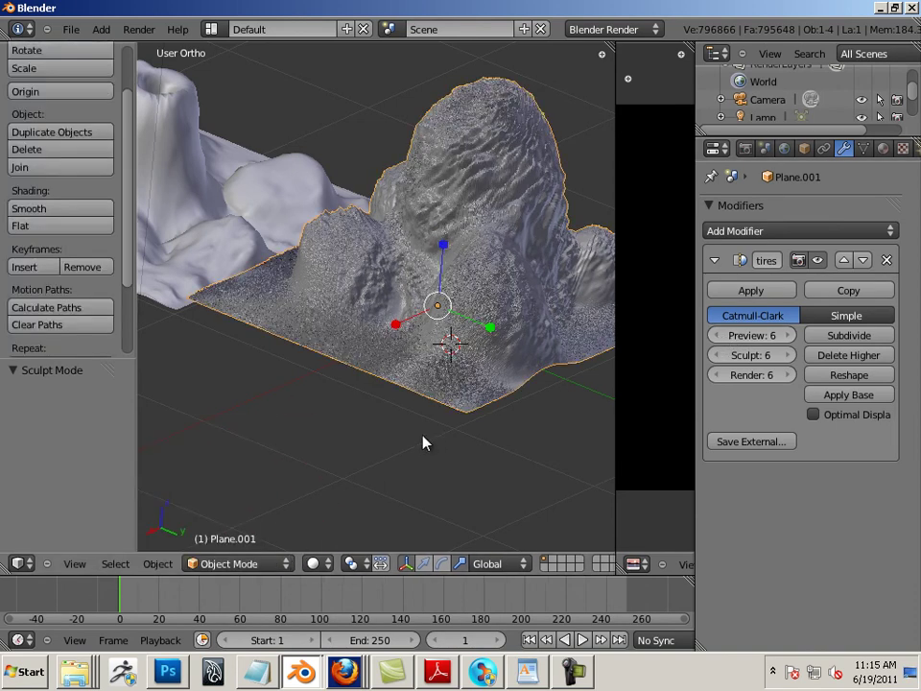
Step the Multires preview level down from 6 to 0, then back up to 1.
{"action": "left_click", "coordinate": [715, 335]}
{"action": "left_click", "coordinate": [715, 335]}
{"action": "left_click", "coordinate": [714, 336]}
{"action": "left_click", "coordinate": [714, 336]}
{"action": "left_click", "coordinate": [715, 335]}
{"action": "left_click", "coordinate": [715, 336]}
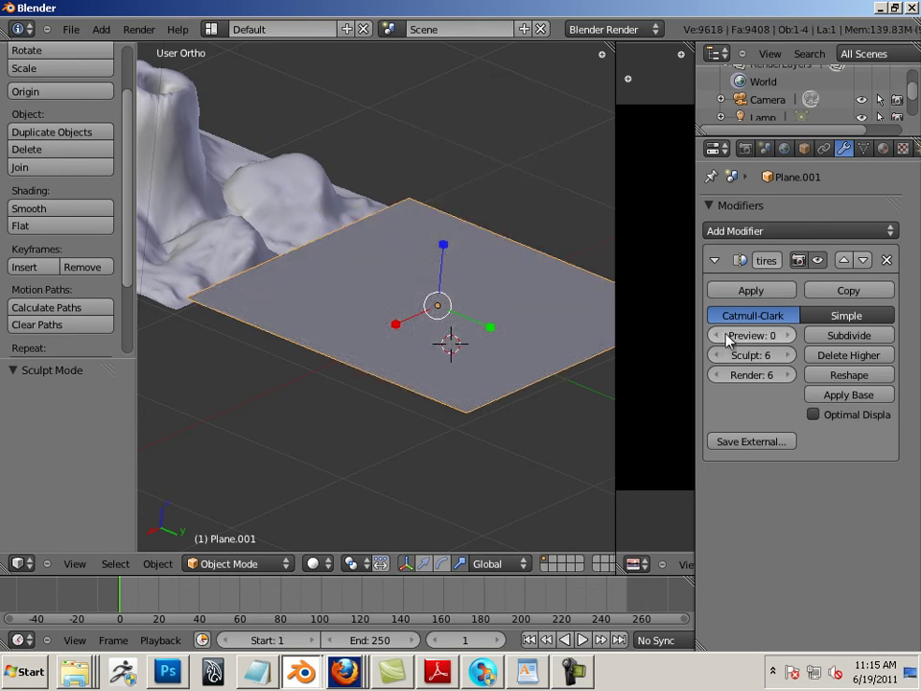
{"action": "left_click", "coordinate": [788, 338]}
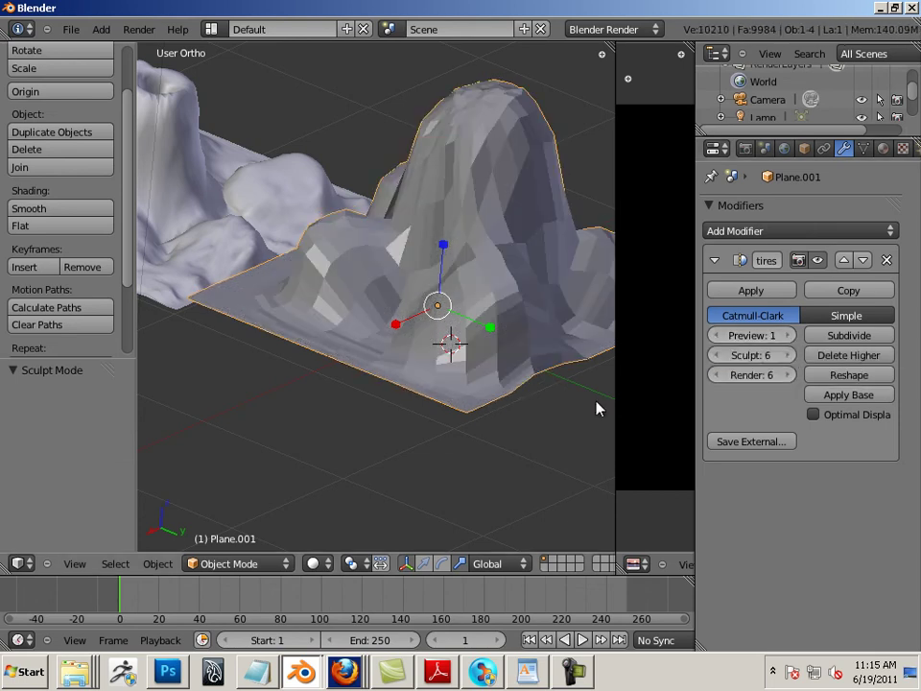
Orbit to inspect the coarse low-level preview and widen the Properties area.
{"action": "mouse_move", "coordinate": [522, 457]}
{"action": "middle_mouse_down"}
{"action": "mouse_move", "coordinate": [431, 473]}
{"action": "mouse_move", "coordinate": [493, 520]}
{"action": "mouse_move", "coordinate": [477, 524]}
{"action": "mouse_move", "coordinate": [489, 513]}
{"action": "middle_mouse_up"}
{"action": "left_click", "coordinate": [716, 337]}
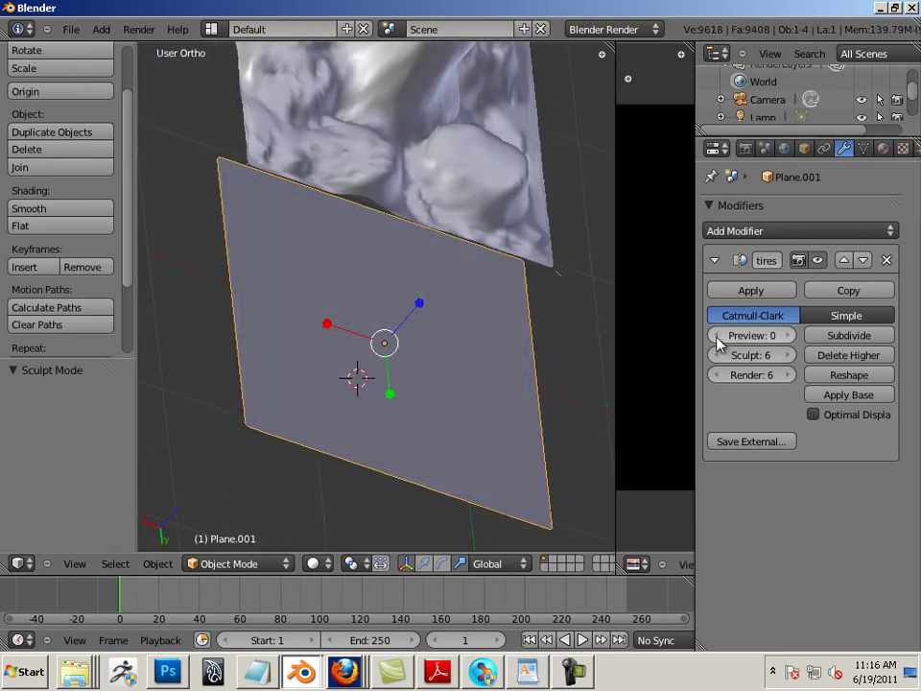
{"action": "scroll", "coordinate": [729, 336], "scroll_direction": "up", "scroll_amount": 1, "text": "ctrl"}
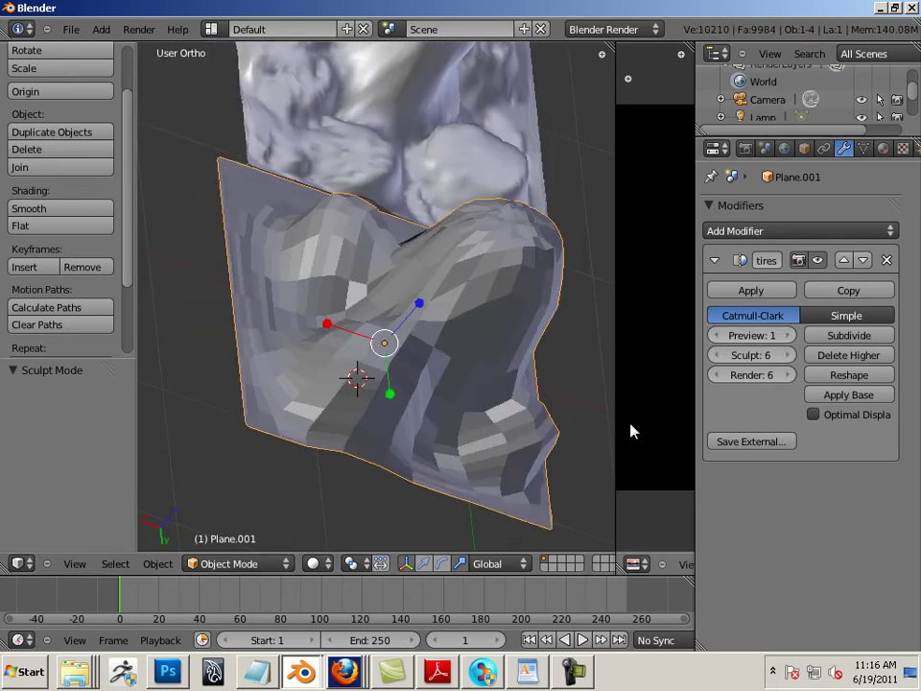
{"action": "mouse_move", "coordinate": [543, 433]}
{"action": "middle_mouse_down"}
{"action": "mouse_move", "coordinate": [506, 397]}
{"action": "mouse_move", "coordinate": [504, 329]}
{"action": "middle_mouse_up"}
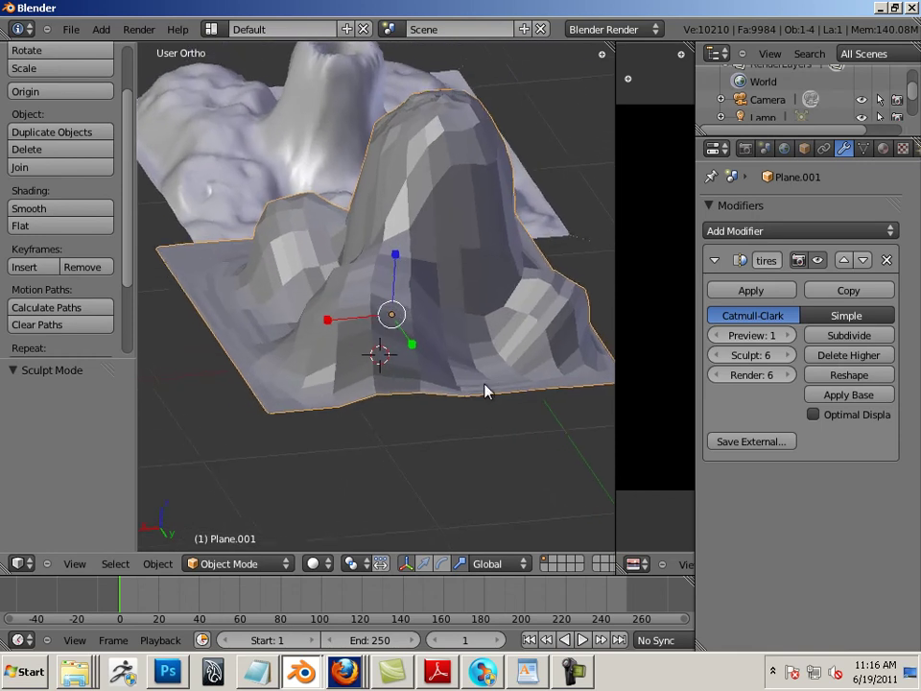
{"action": "middle_click_drag", "start_coordinate": [488, 392], "coordinate": [496, 396]}
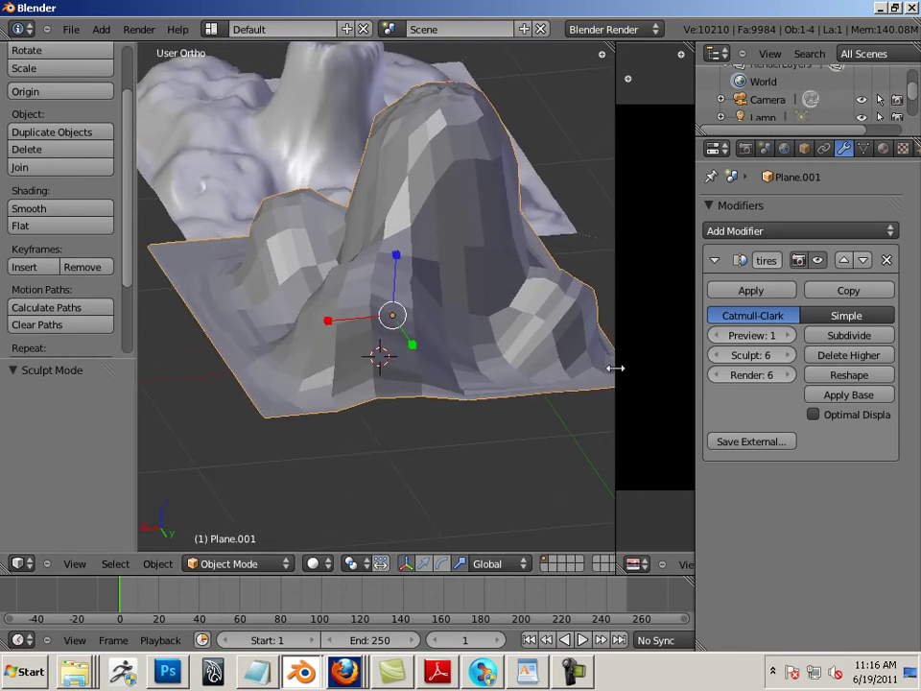
{"action": "left_click_drag", "start_coordinate": [695, 209], "coordinate": [627, 214]}
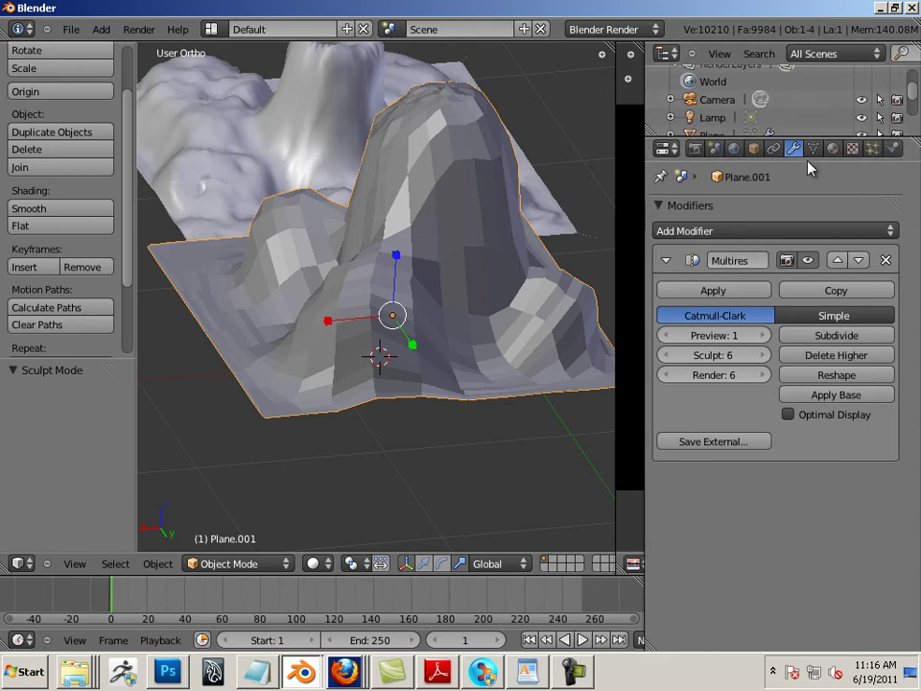
Bake a Normals map from the Multires detail via the Render tab, then widen the image editor to view it.
{"action": "left_click", "coordinate": [695, 148]}
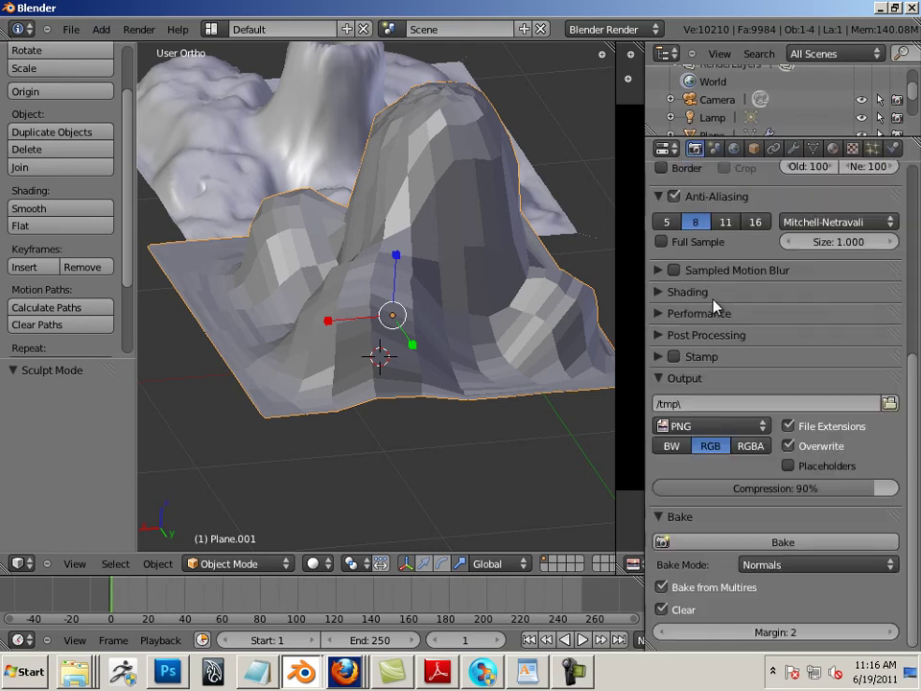
{"action": "left_click", "coordinate": [751, 543]}
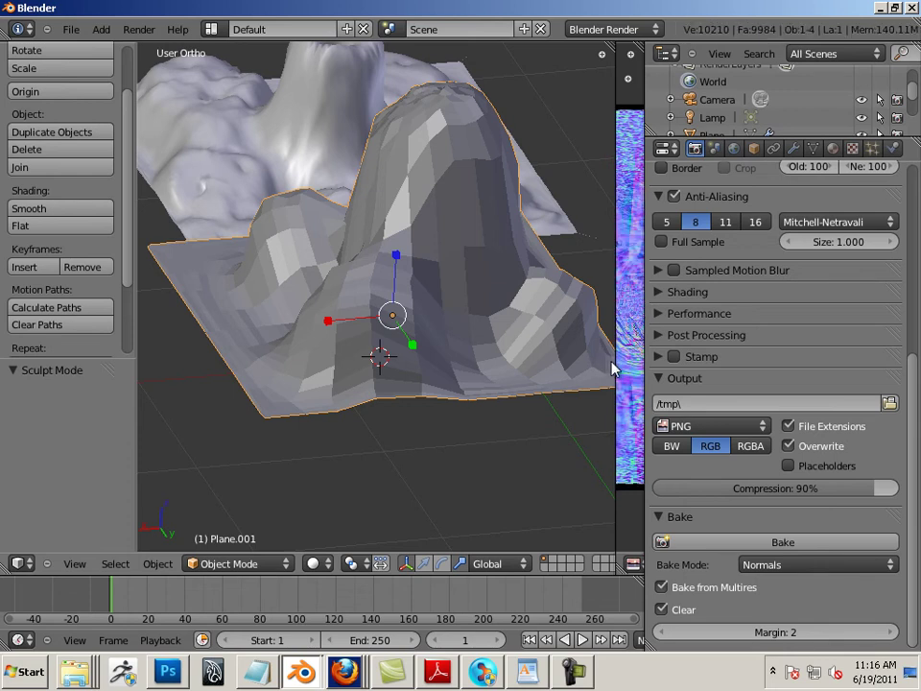
{"action": "left_click_drag", "start_coordinate": [615, 359], "coordinate": [396, 365]}
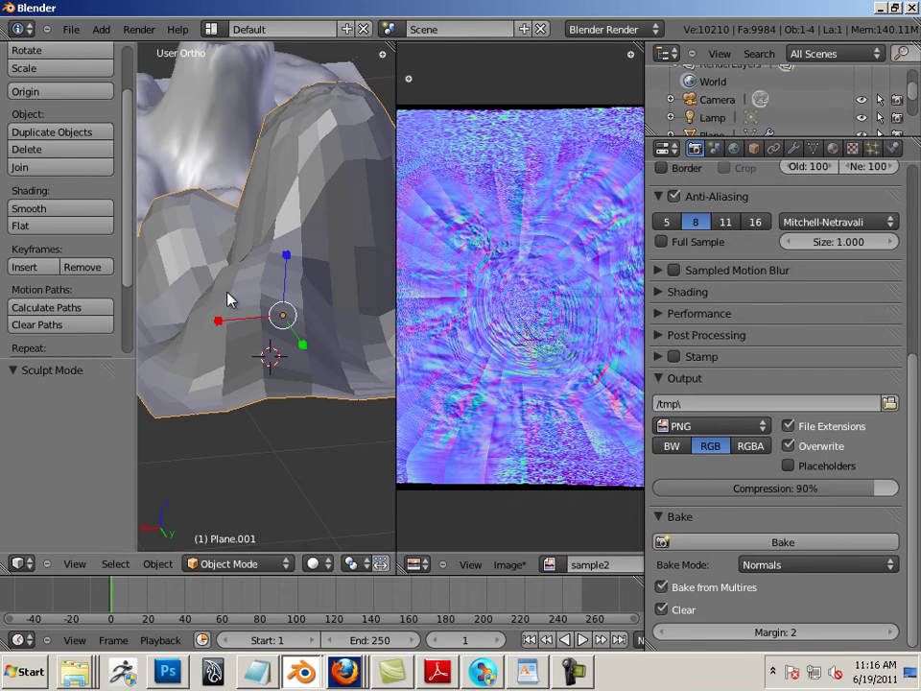
Recalculate Plane.001's normals and smooth-shade it in Edit Mode, then return to Object Mode.
{"action": "key", "text": "Tab"}
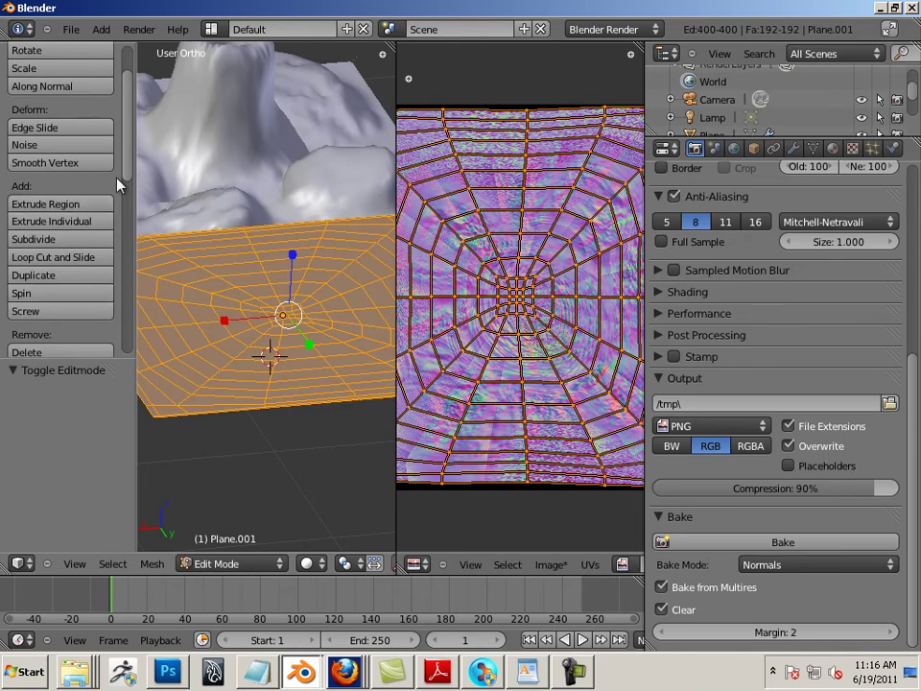
{"action": "left_click_drag", "start_coordinate": [125, 169], "coordinate": [129, 249]}
{"action": "left_click", "coordinate": [82, 225]}
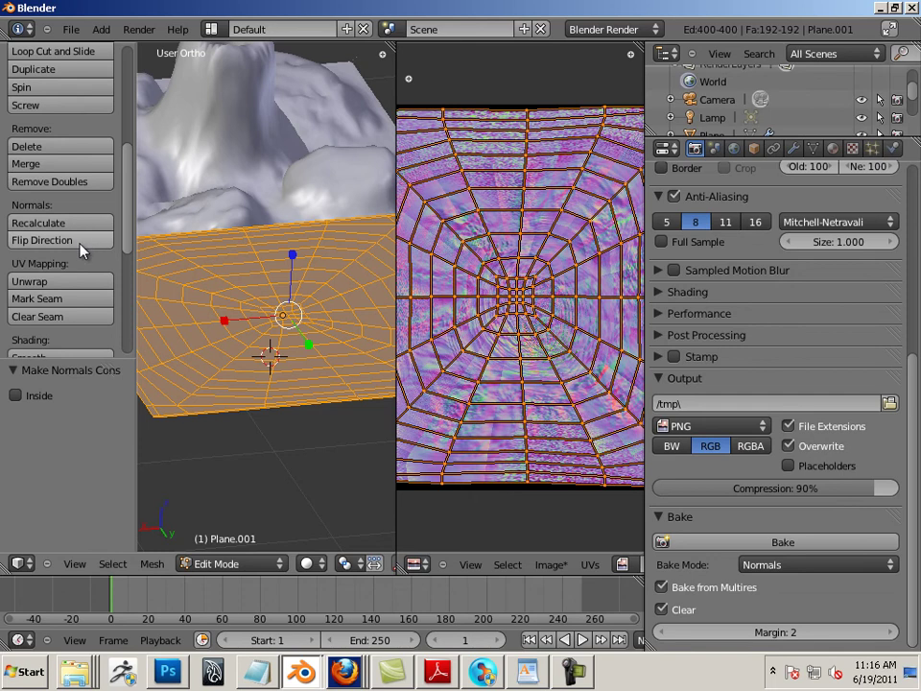
{"action": "scroll", "coordinate": [80, 294], "scroll_direction": "down", "scroll_amount": 3}
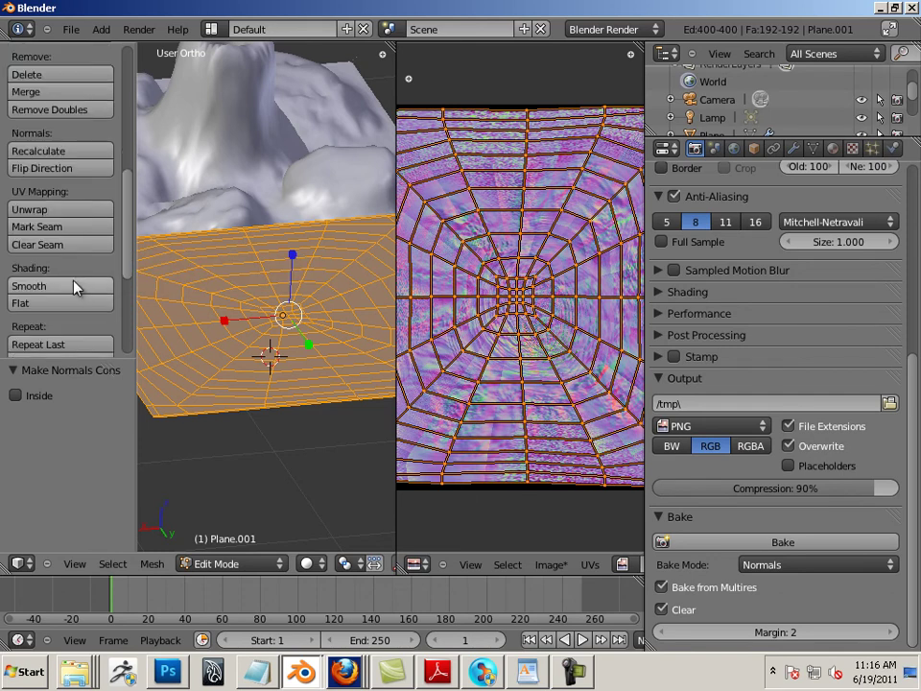
{"action": "left_click", "coordinate": [75, 286]}
{"action": "key", "text": "Tab"}
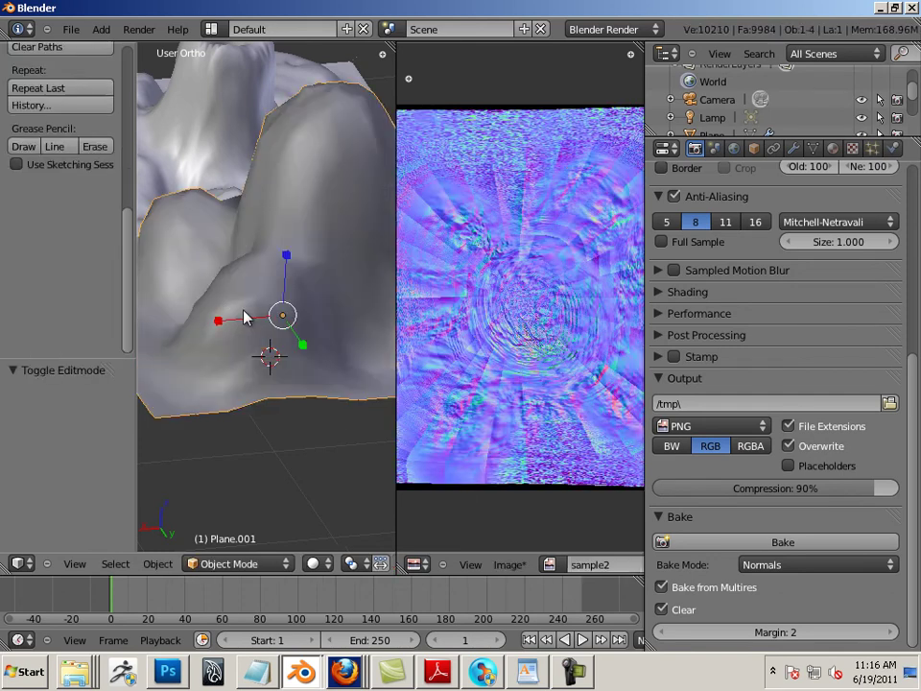
Re-bake the normals into sample2 and enlarge the image view to show the full map.
{"action": "left_click", "coordinate": [767, 543]}
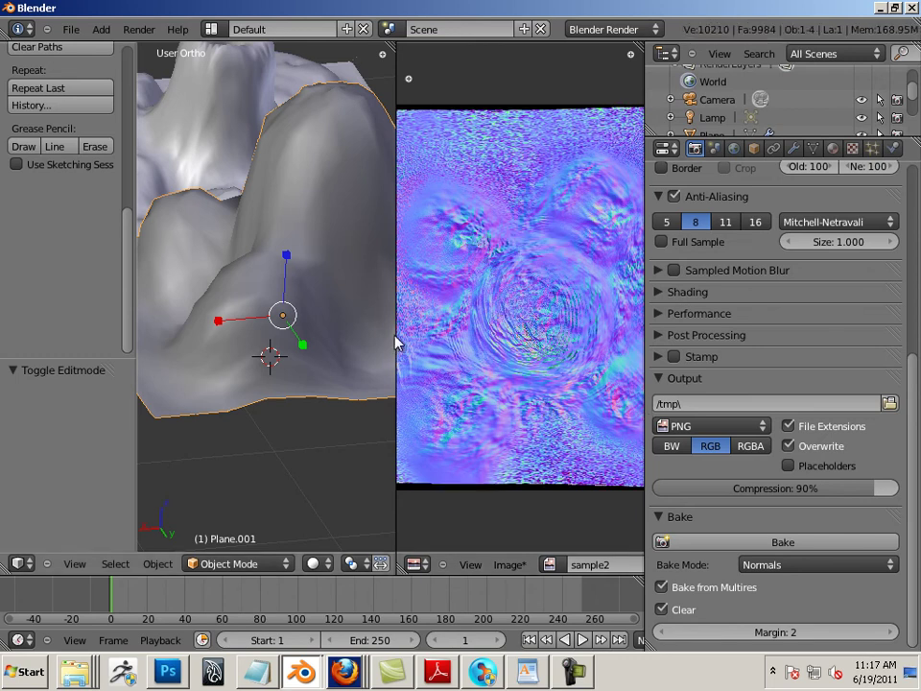
{"action": "left_click_drag", "start_coordinate": [394, 335], "coordinate": [254, 319]}
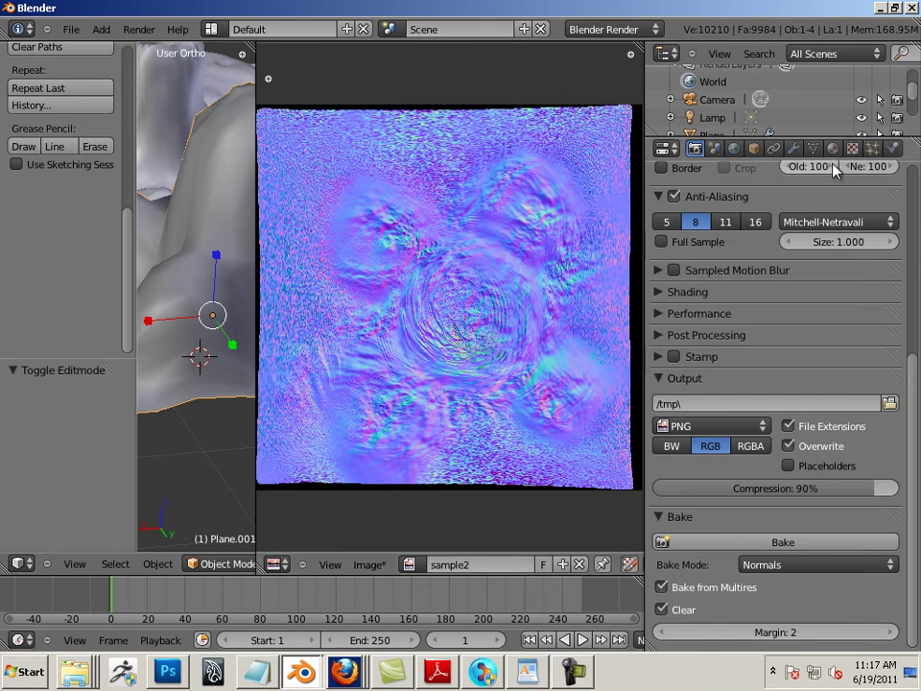
Save the baked image as a new file in the Desktop/blender sculpt adv folder.
{"action": "left_click", "coordinate": [380, 562]}
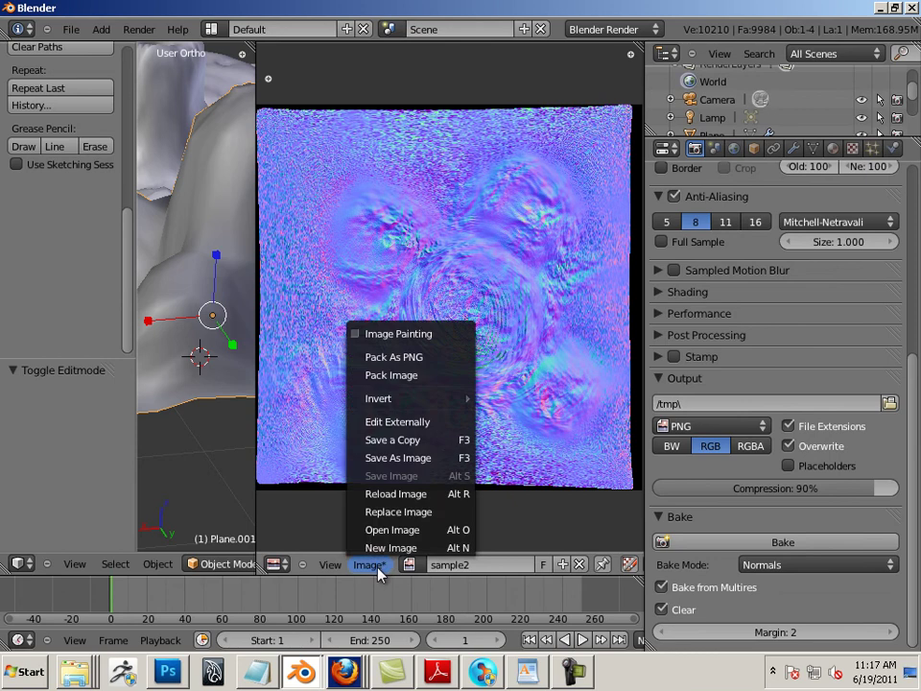
{"action": "left_click", "coordinate": [401, 458]}
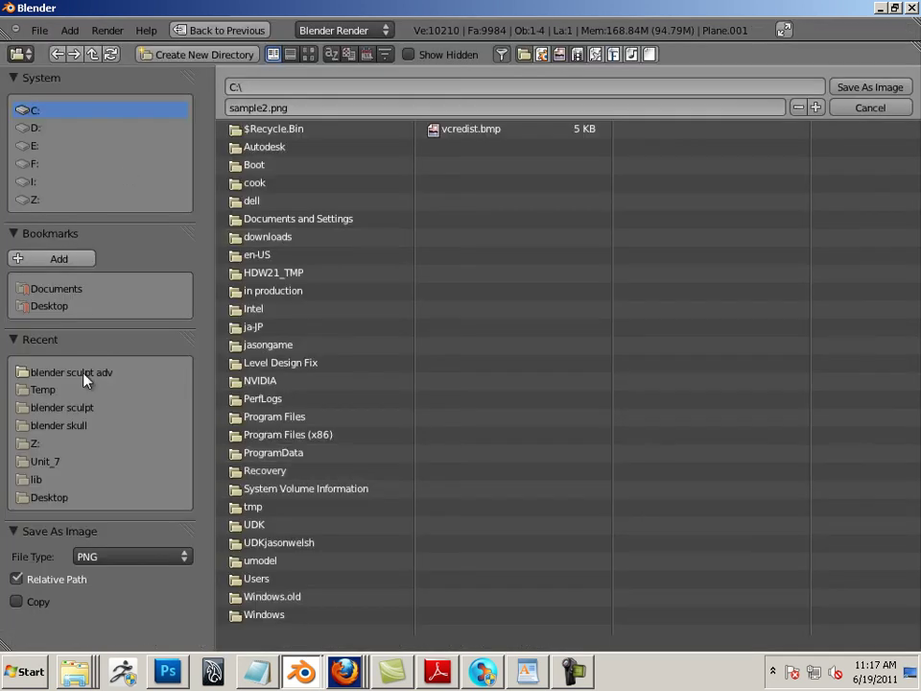
{"action": "left_click", "coordinate": [53, 307]}
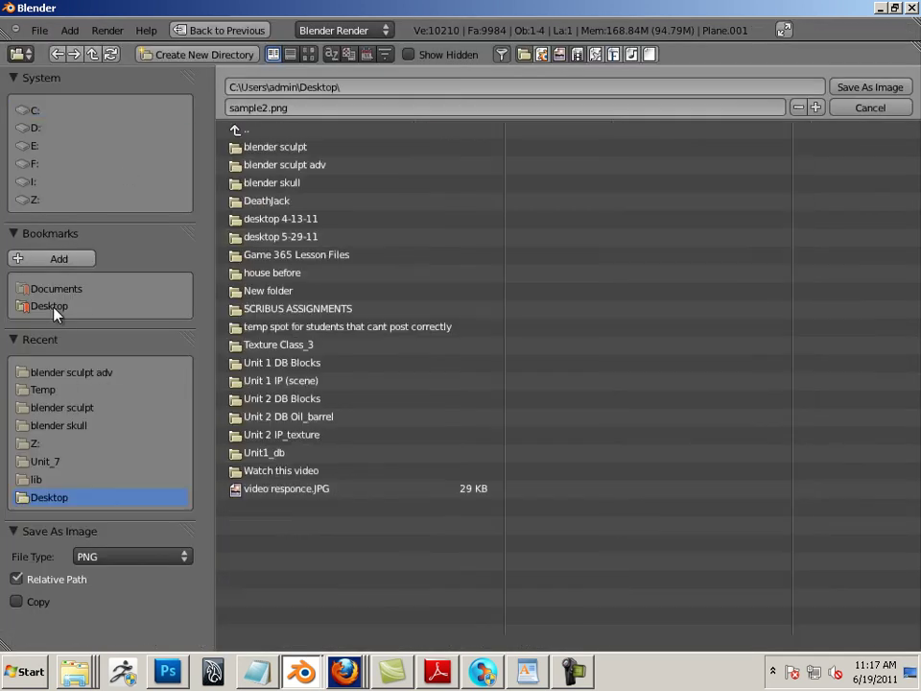
{"action": "left_click", "coordinate": [282, 163]}
{"action": "left_click", "coordinate": [284, 201]}
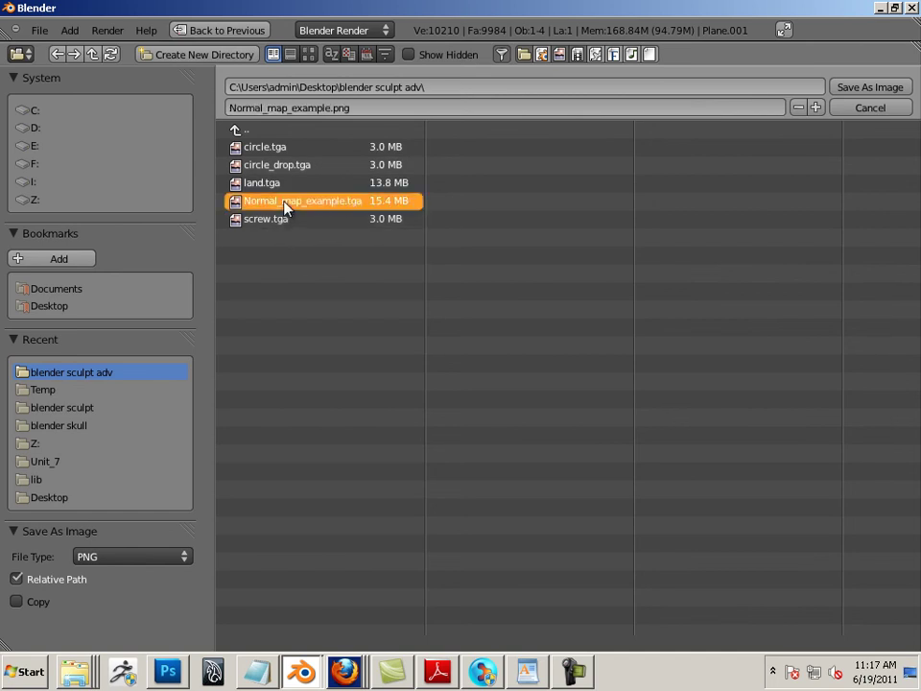
Name it Normal_map_example2 and save it in Targa format.
{"action": "left_click", "coordinate": [327, 109]}
{"action": "left_click", "coordinate": [327, 108]}
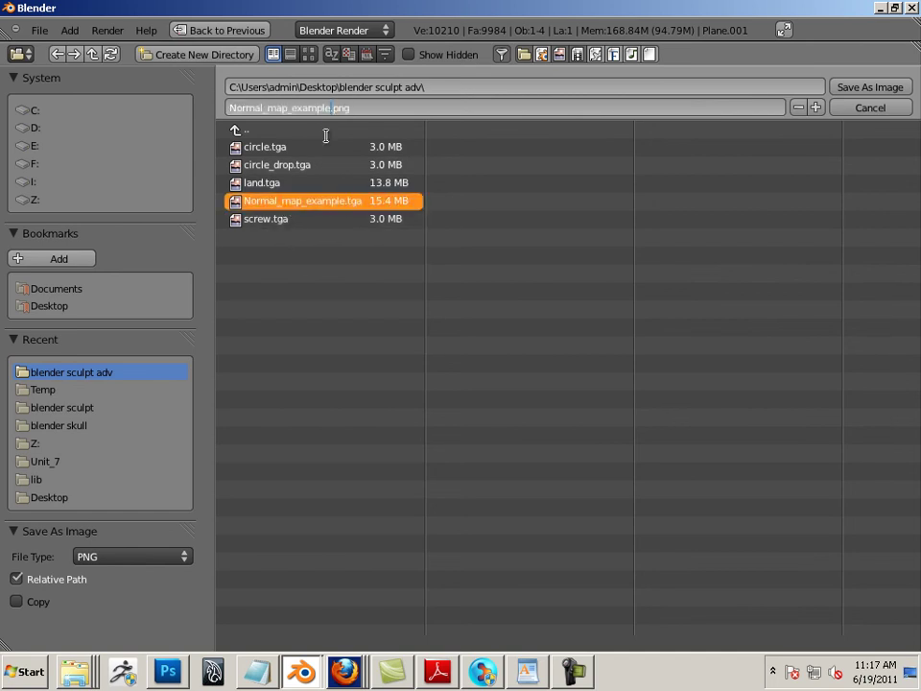
{"action": "type", "text": "2"}
{"action": "key", "text": "Return"}
{"action": "left_click", "coordinate": [122, 556]}
{"action": "left_click", "coordinate": [119, 540]}
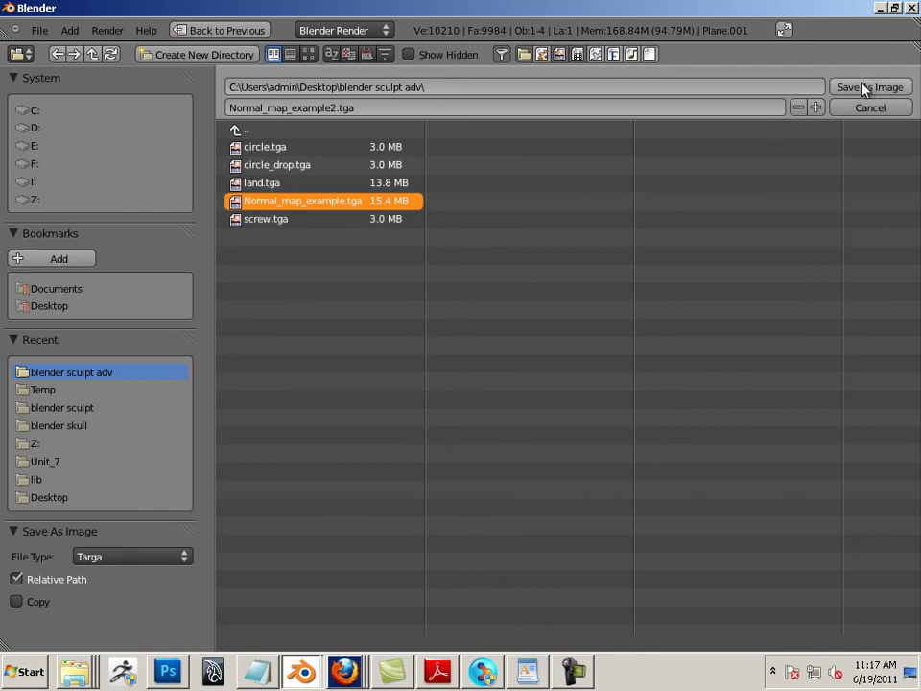
{"action": "left_click", "coordinate": [872, 89]}
{"action": "left_click", "coordinate": [832, 148]}
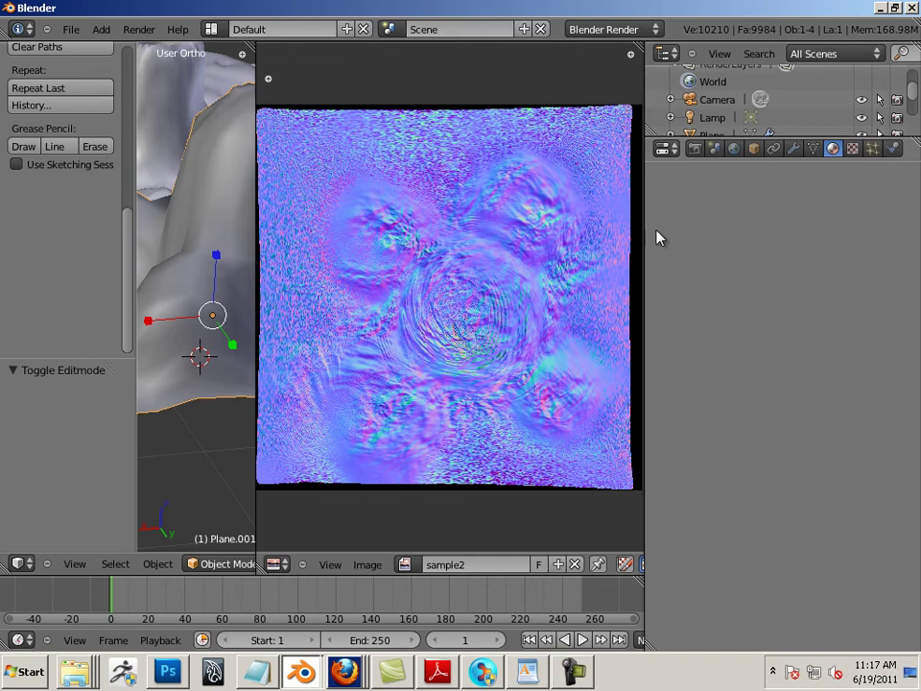
Create a new material for Plane.001 and name it normal_sample2.
{"action": "left_click_drag", "start_coordinate": [644, 229], "coordinate": [689, 238]}
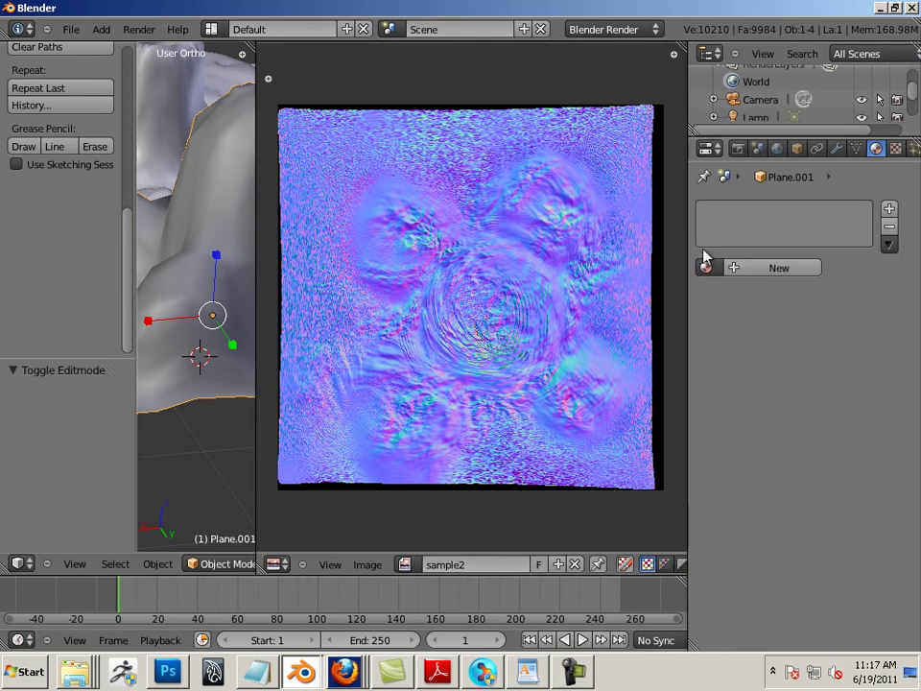
{"action": "left_click", "coordinate": [755, 264]}
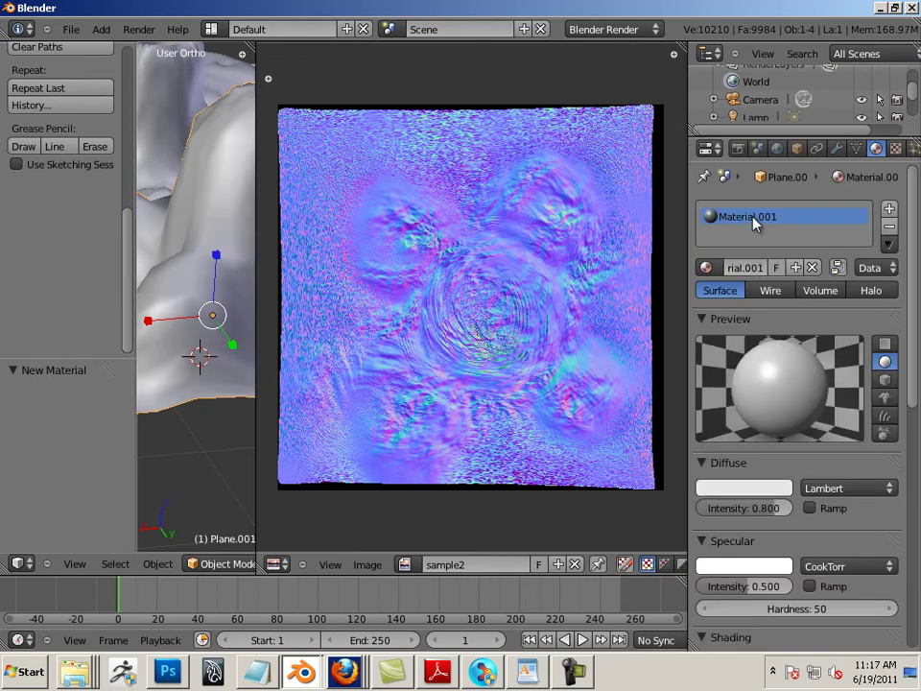
{"action": "left_click_drag", "start_coordinate": [689, 273], "coordinate": [550, 274]}
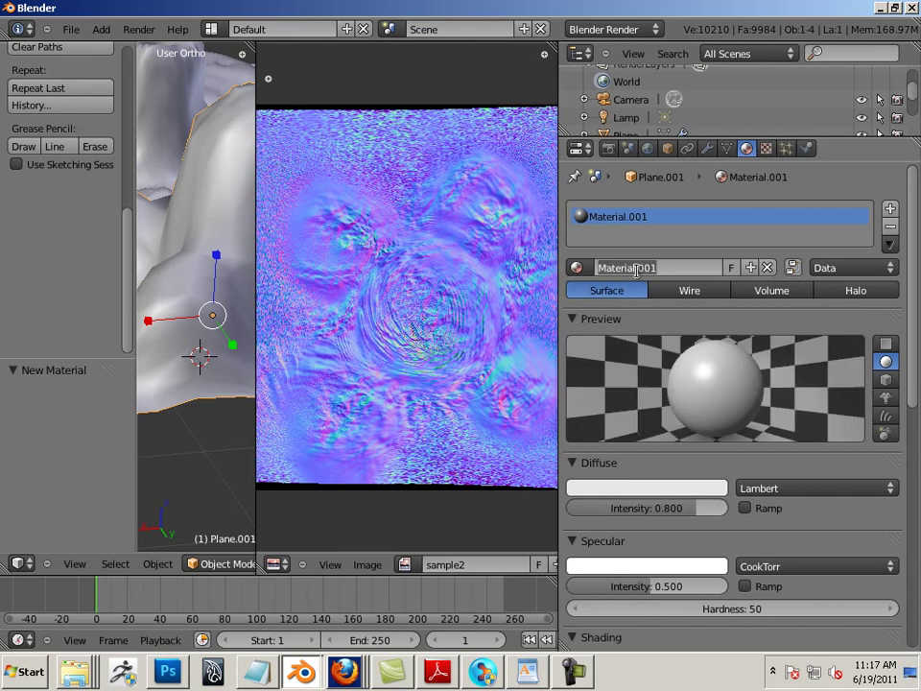
{"action": "type", "text": "normal_sample2"}
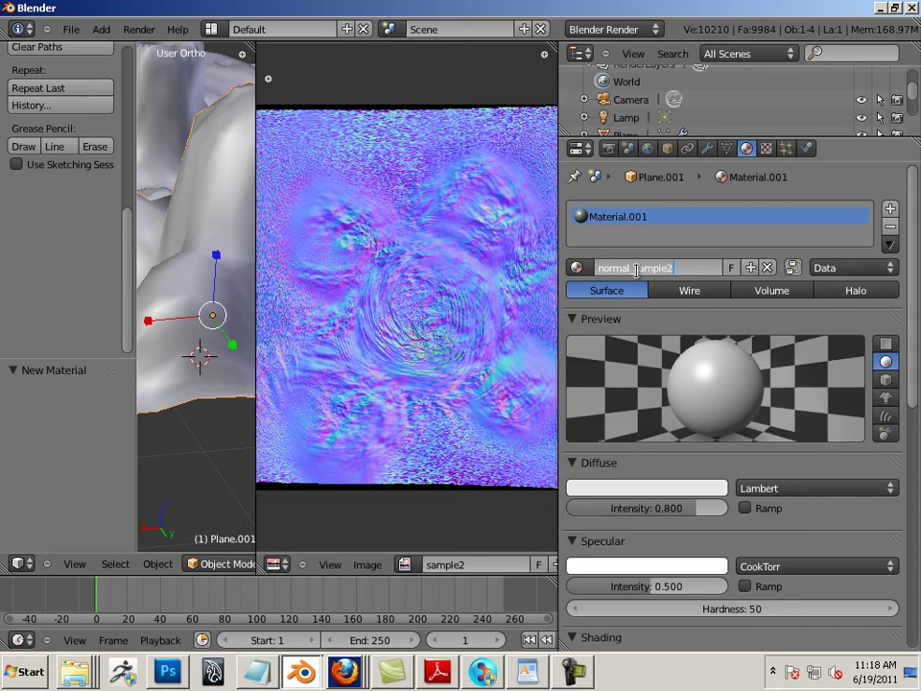
{"action": "key", "text": "Return"}
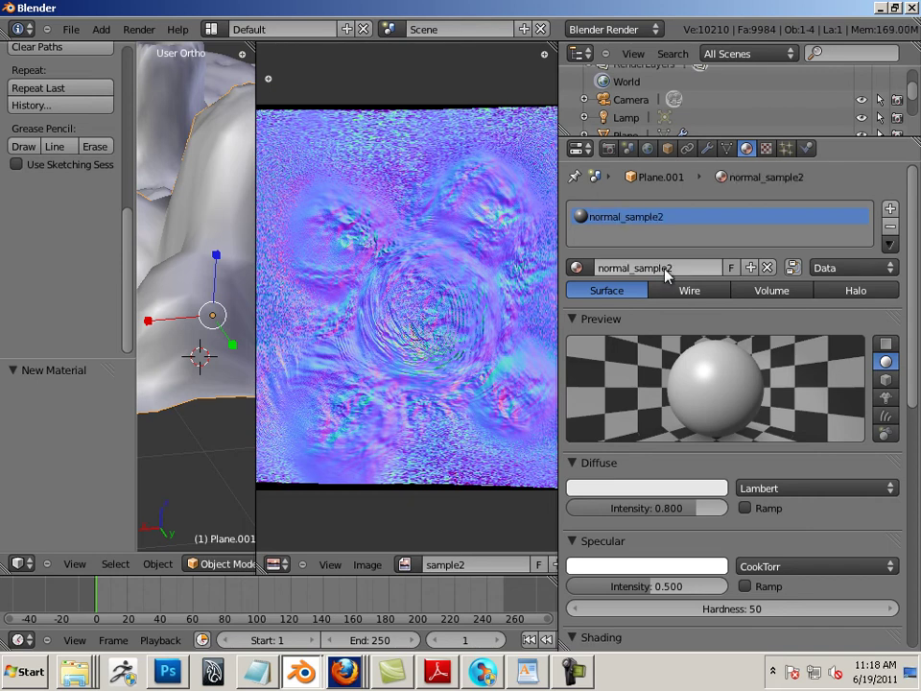
{"action": "left_click", "coordinate": [766, 148]}
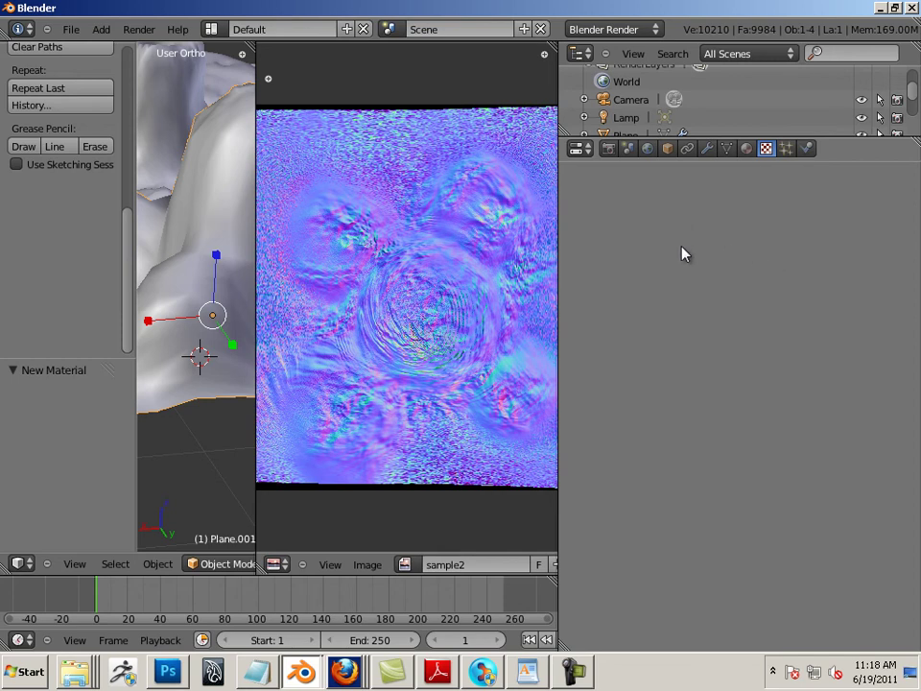
Add a new texture, Texture.001, of type Image or Movie to the material.
{"action": "left_click", "coordinate": [745, 149]}
{"action": "left_click", "coordinate": [764, 150]}
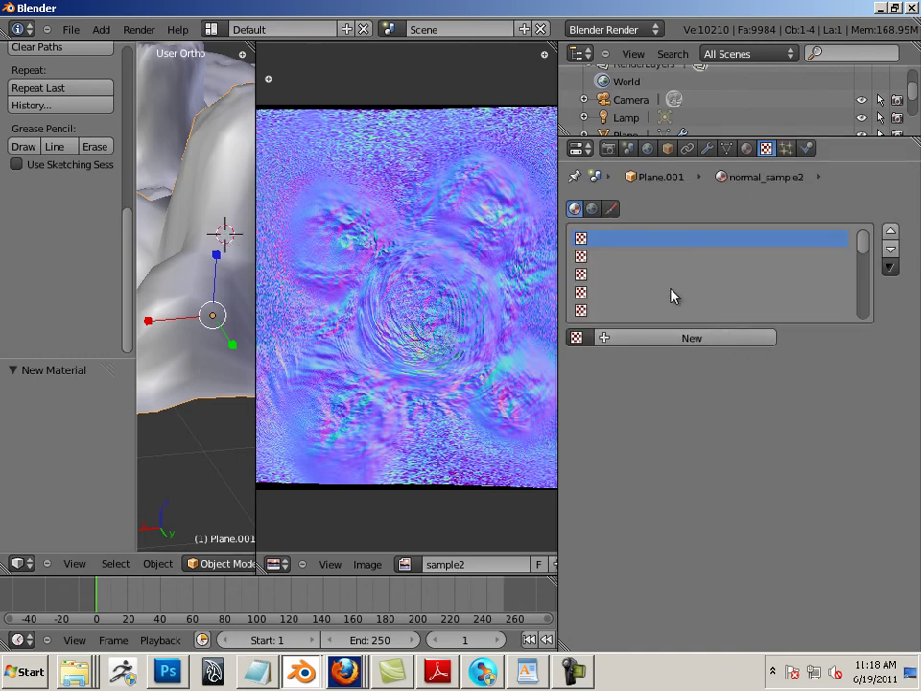
{"action": "left_click", "coordinate": [665, 340]}
{"action": "left_click", "coordinate": [668, 360]}
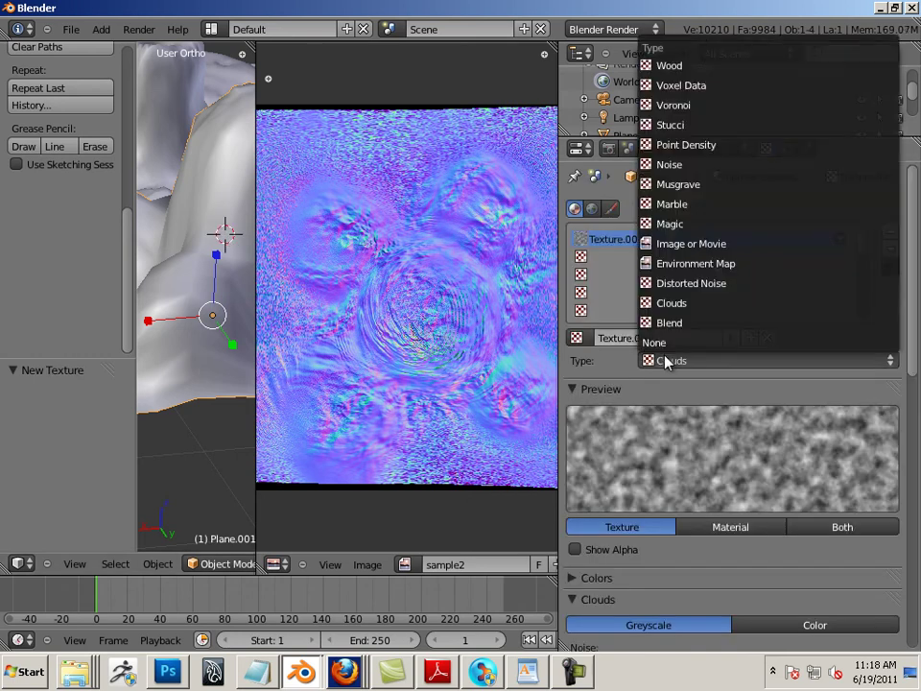
{"action": "left_click", "coordinate": [702, 247]}
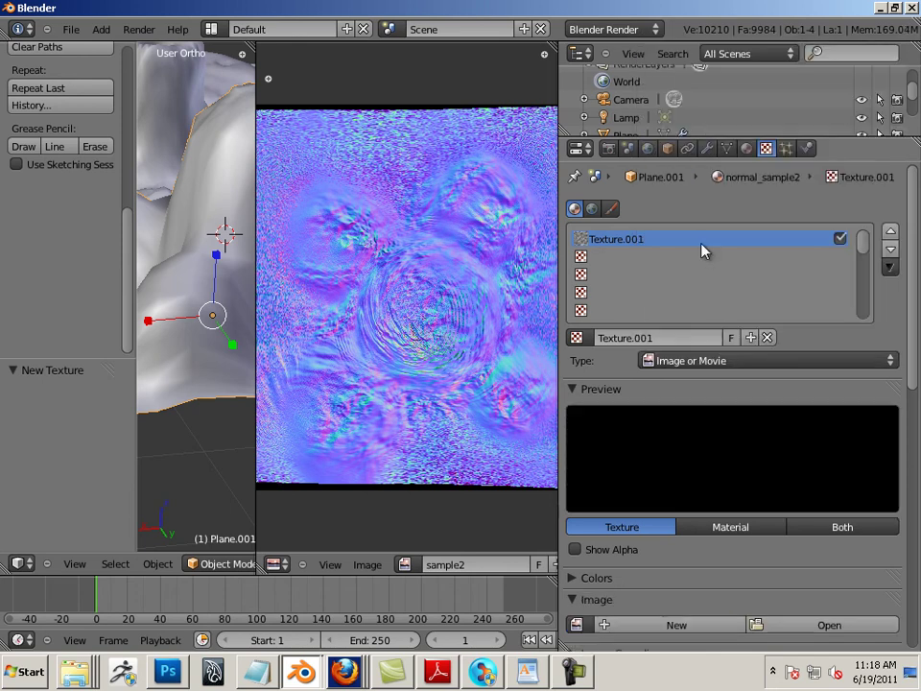
Load Normal_map_example2.tga from Desktop/blender sculpt adv as the texture image.
{"action": "left_click", "coordinate": [806, 627]}
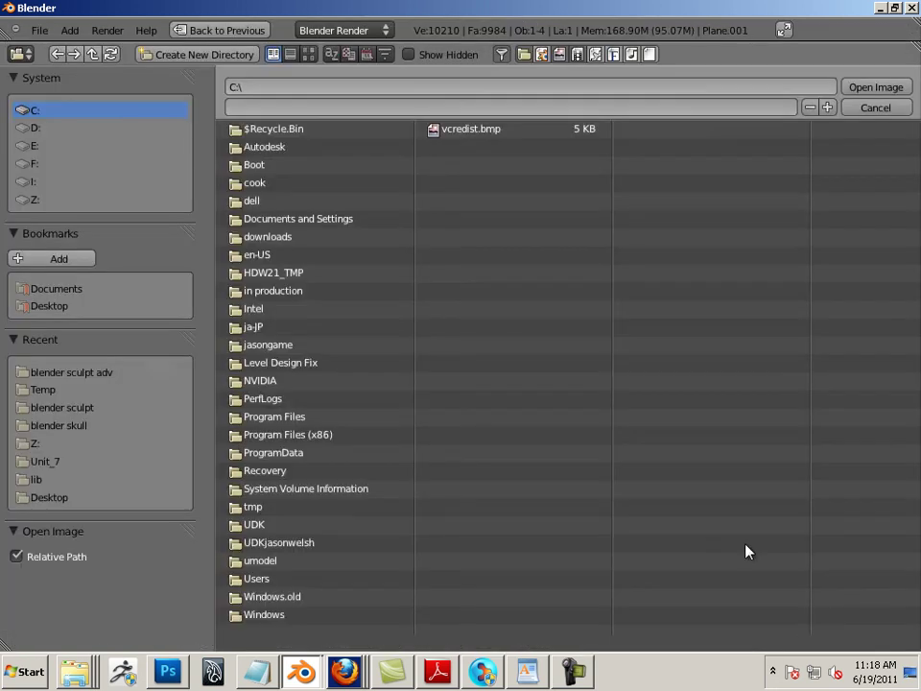
{"action": "left_click", "coordinate": [45, 497]}
{"action": "left_click", "coordinate": [313, 164]}
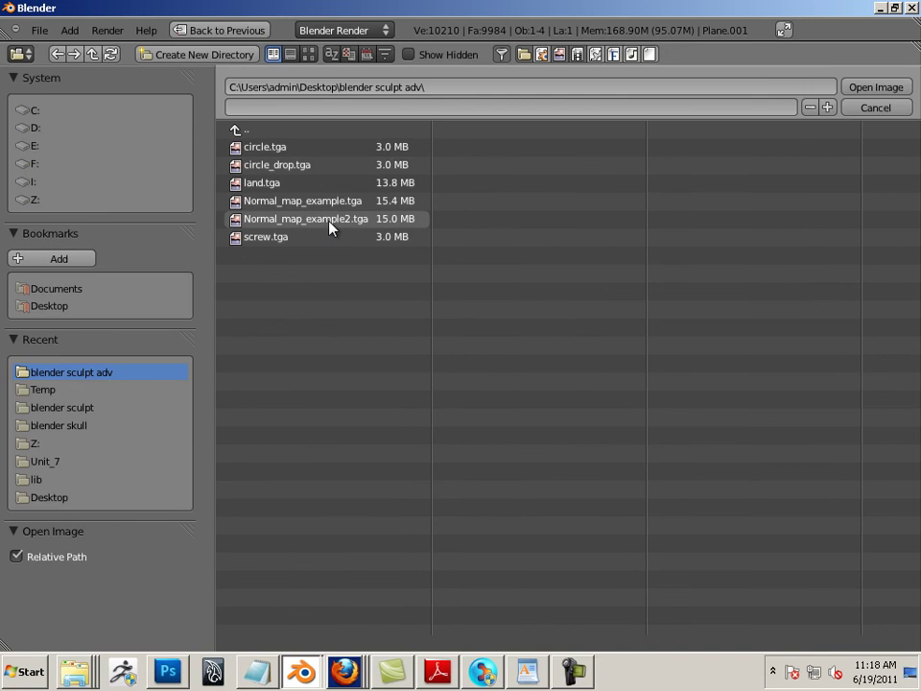
{"action": "double_click", "coordinate": [331, 222]}
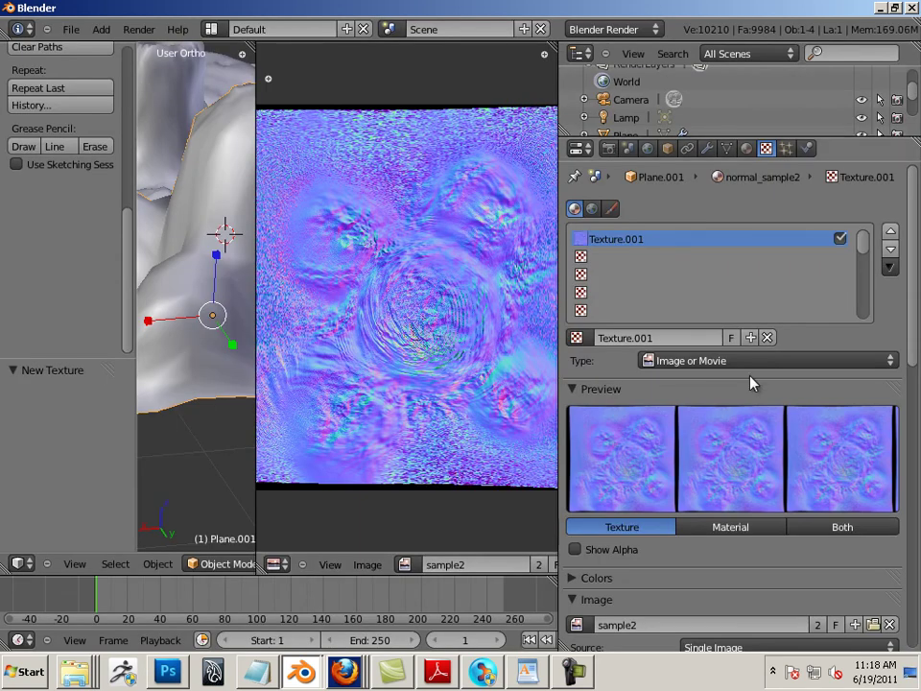
Map the texture with UV coordinates on the UVTex layer.
{"action": "scroll", "coordinate": [760, 384], "scroll_direction": "down", "scroll_amount": 8}
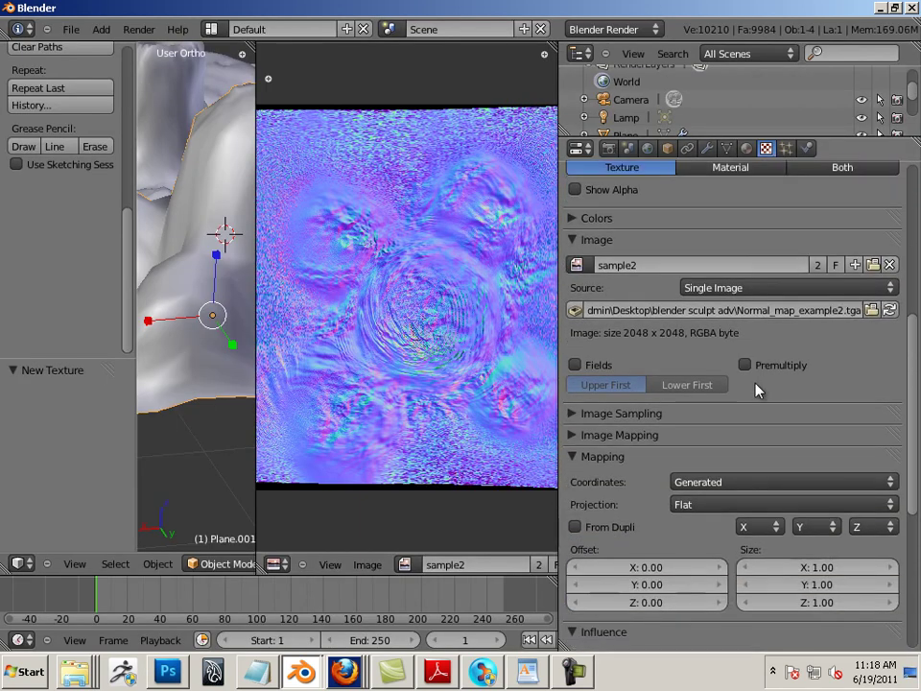
{"action": "left_click", "coordinate": [748, 485]}
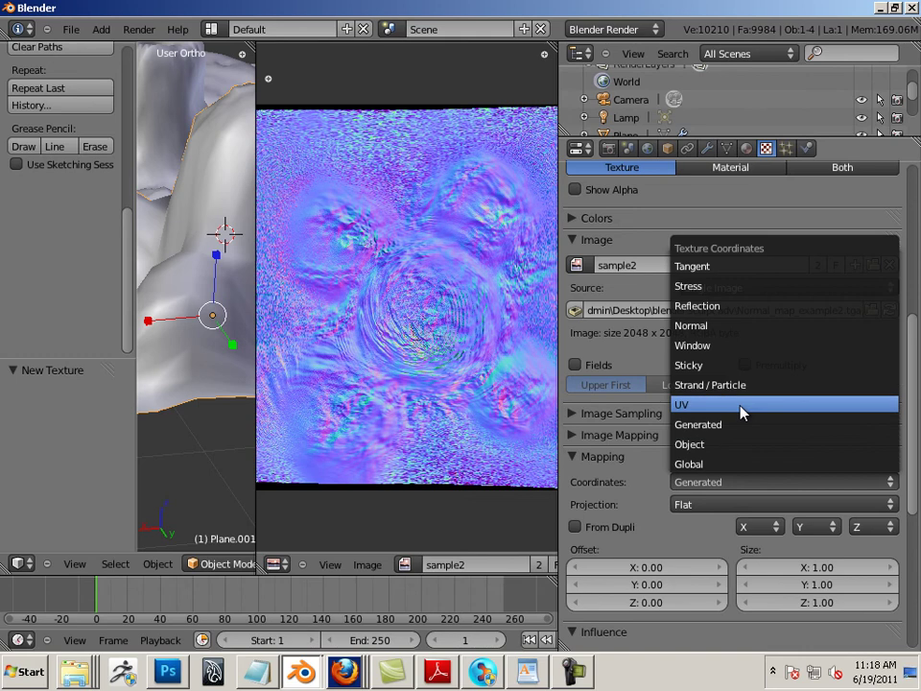
{"action": "left_click", "coordinate": [744, 413]}
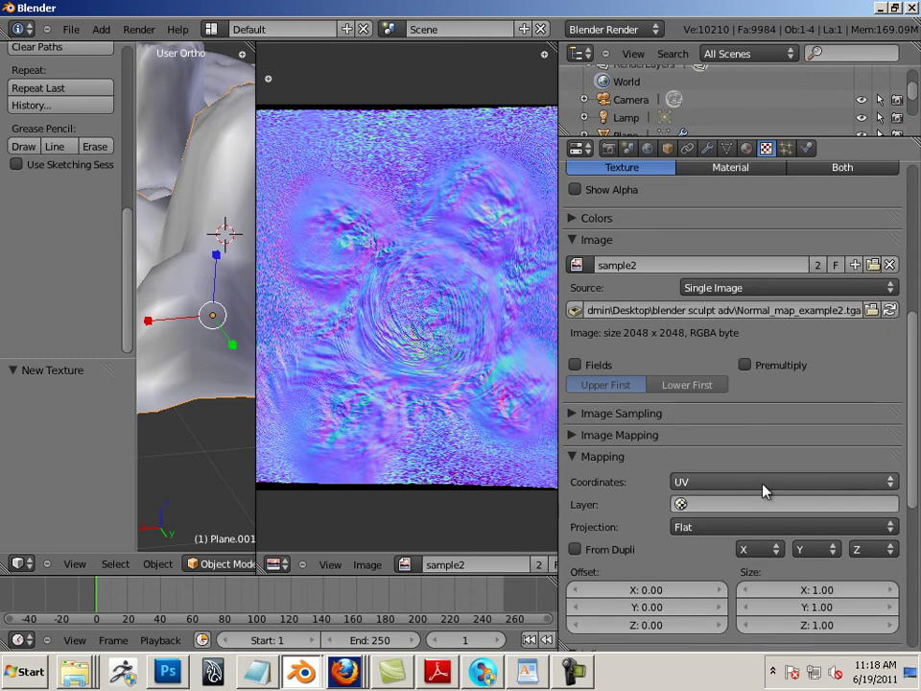
{"action": "left_click", "coordinate": [715, 505]}
{"action": "left_click", "coordinate": [698, 322]}
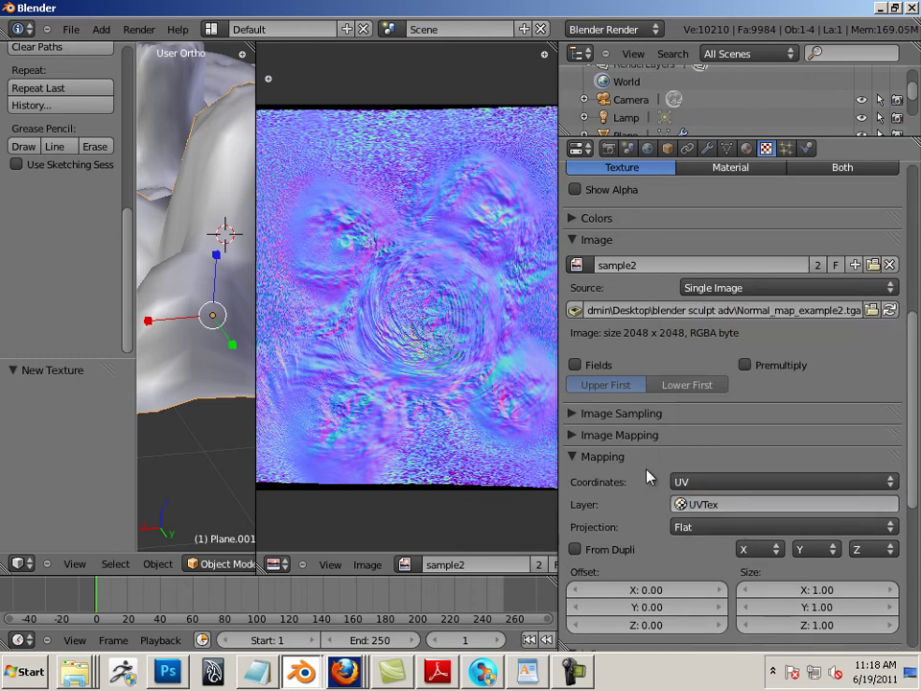
Make the texture influence Geometry Normal instead of Diffuse Color.
{"action": "scroll", "coordinate": [649, 475], "scroll_direction": "down", "scroll_amount": 2}
{"action": "scroll", "coordinate": [649, 474], "scroll_direction": "down", "scroll_amount": 4}
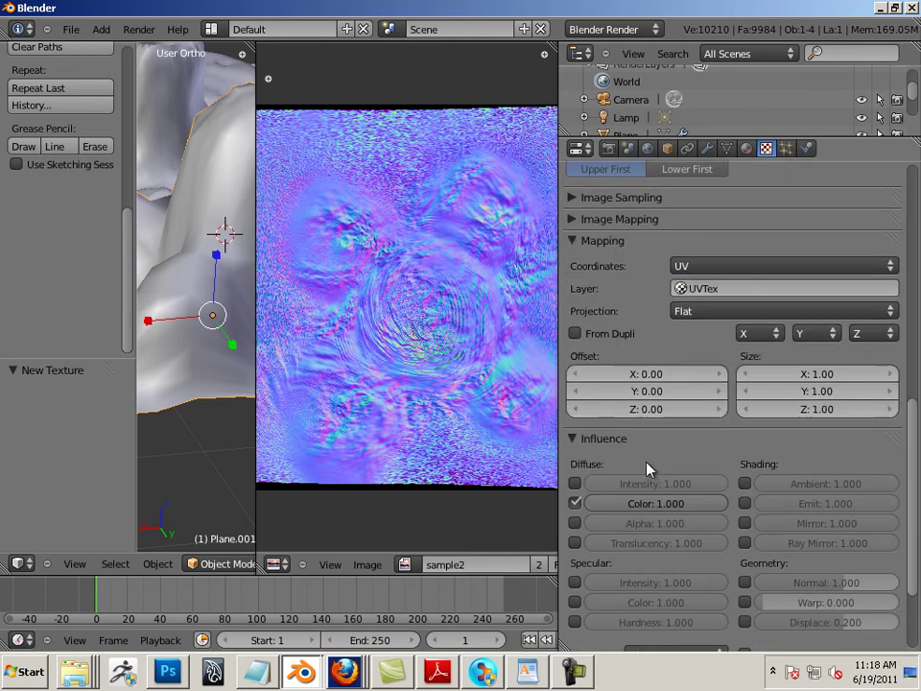
{"action": "scroll", "coordinate": [592, 470], "scroll_direction": "down", "scroll_amount": 2}
{"action": "left_click", "coordinate": [575, 432]}
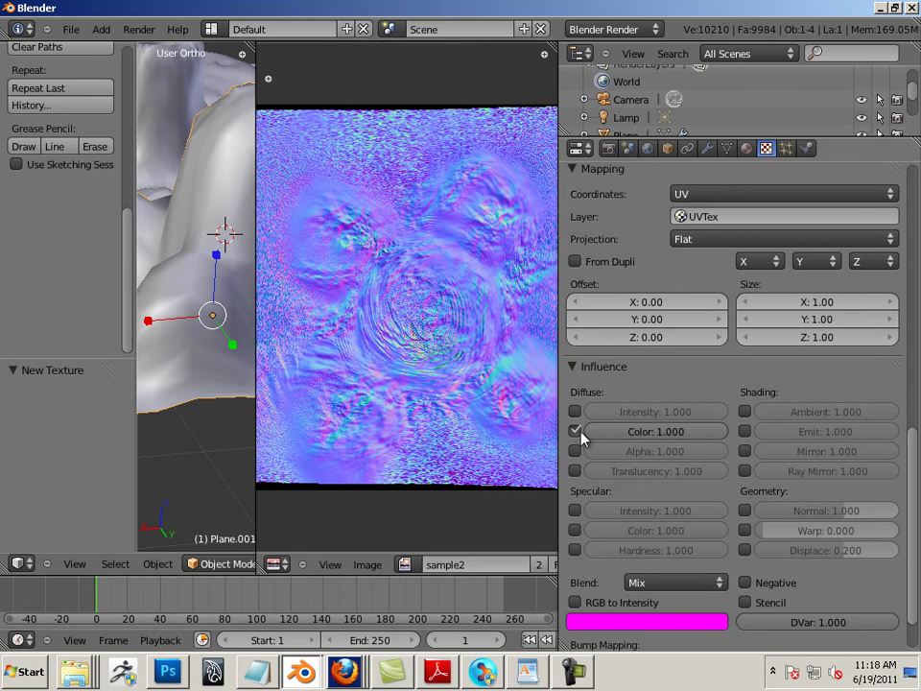
{"action": "left_click", "coordinate": [745, 511]}
{"action": "scroll", "coordinate": [777, 501], "scroll_direction": "up", "scroll_amount": 3}
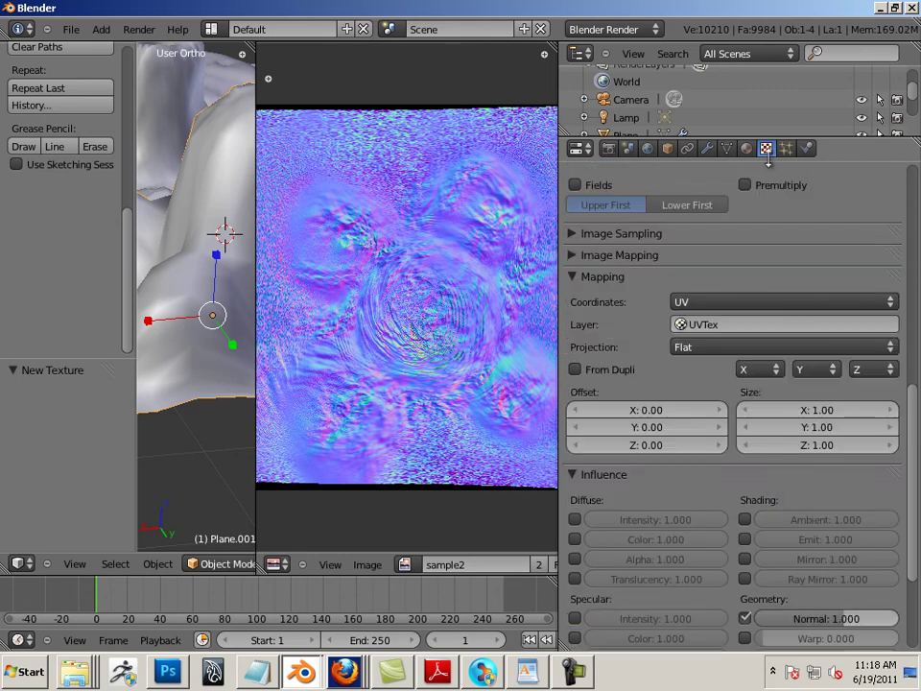
Preview the material on a plane, widen the 3D view and enter Edit Mode.
{"action": "left_click", "coordinate": [746, 148]}
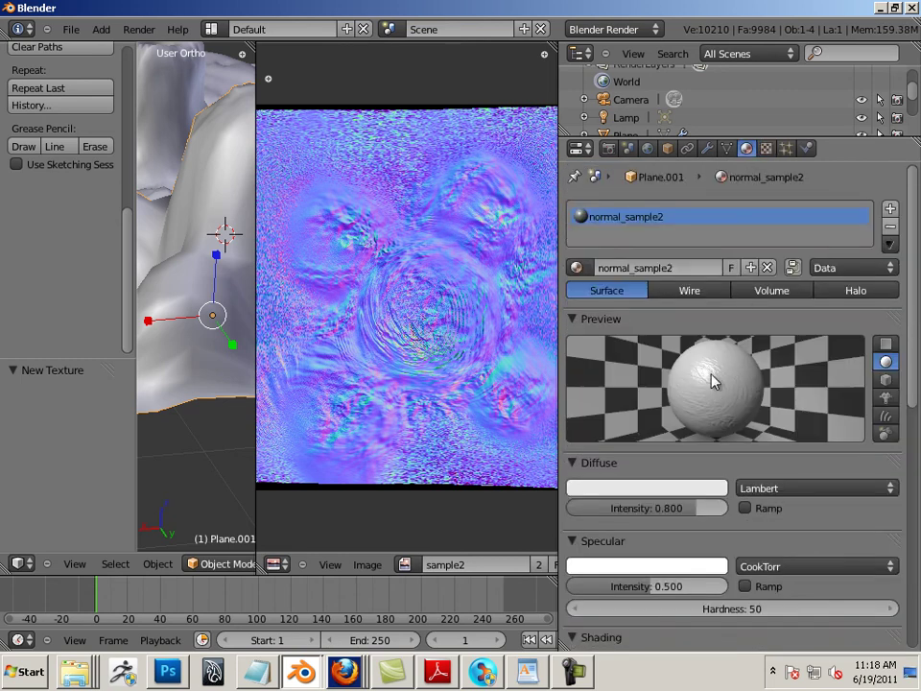
{"action": "left_click", "coordinate": [885, 343]}
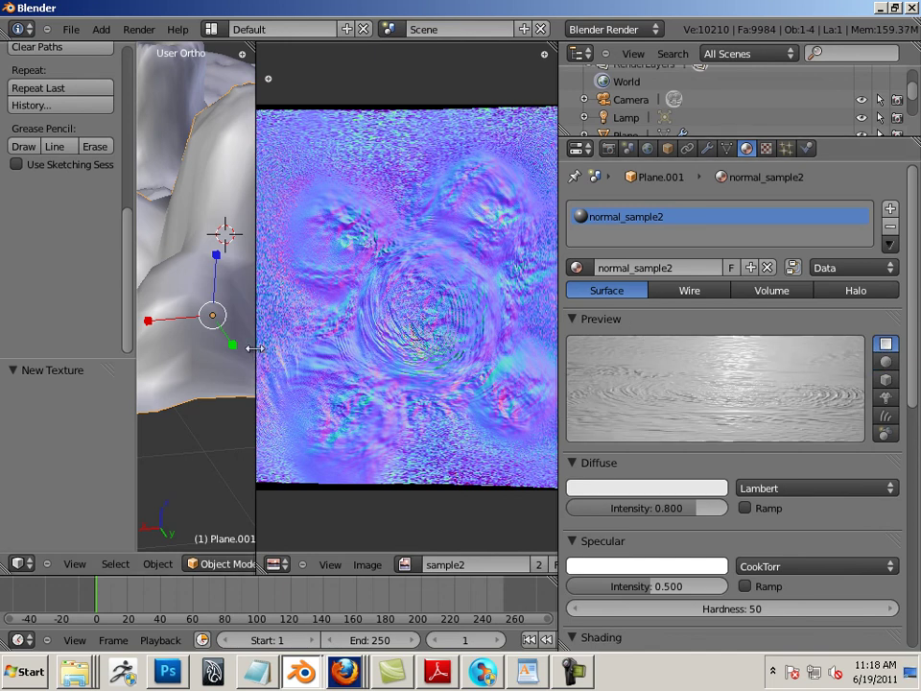
{"action": "left_click_drag", "start_coordinate": [255, 348], "coordinate": [421, 351]}
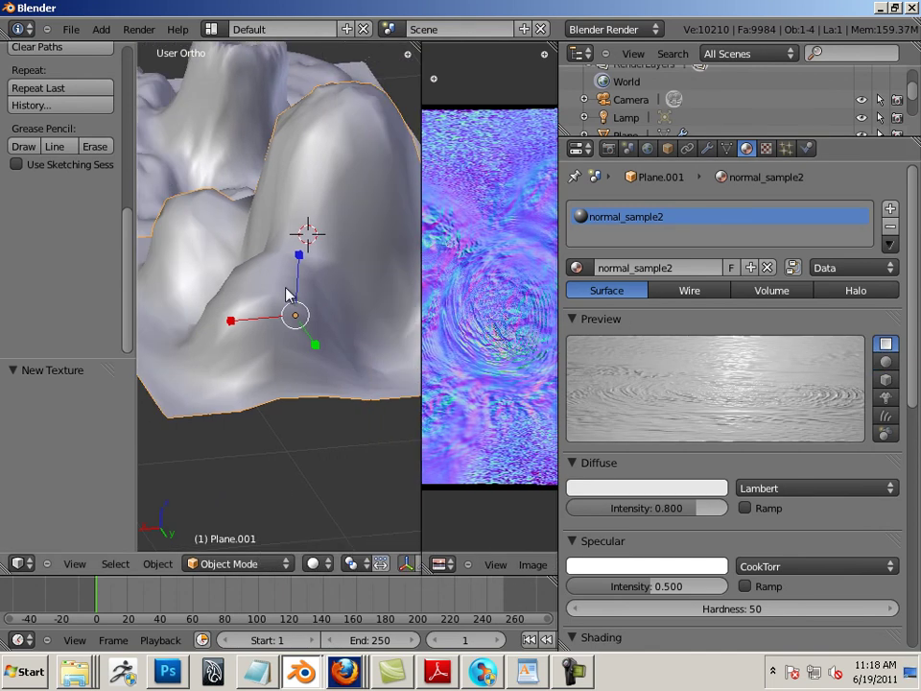
{"action": "key", "text": "Tab"}
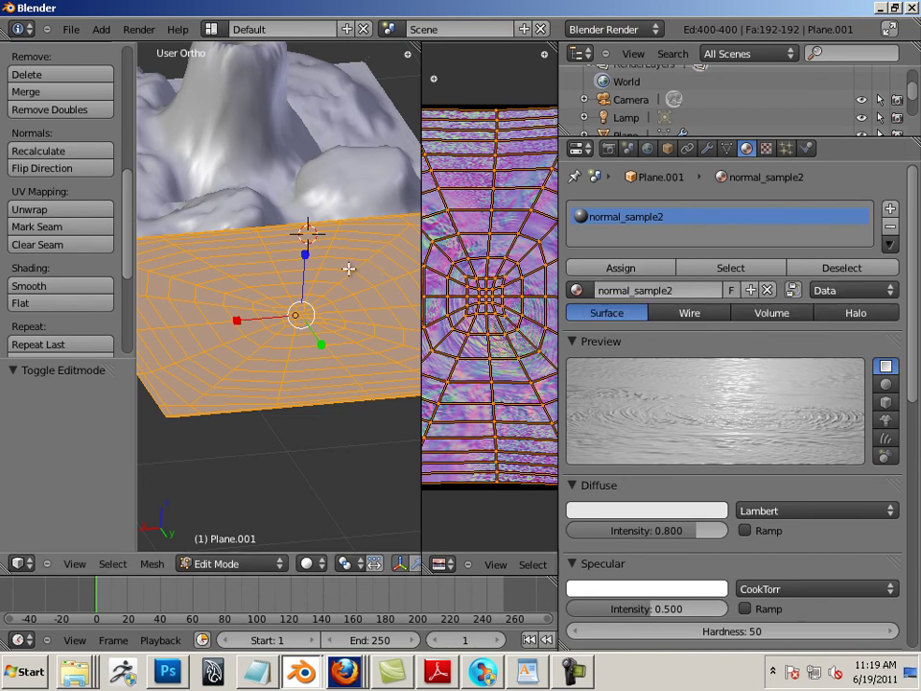
Select all faces and assign the normal_sample2 material to them.
{"action": "key", "text": "a"}
{"action": "key", "text": "a"}
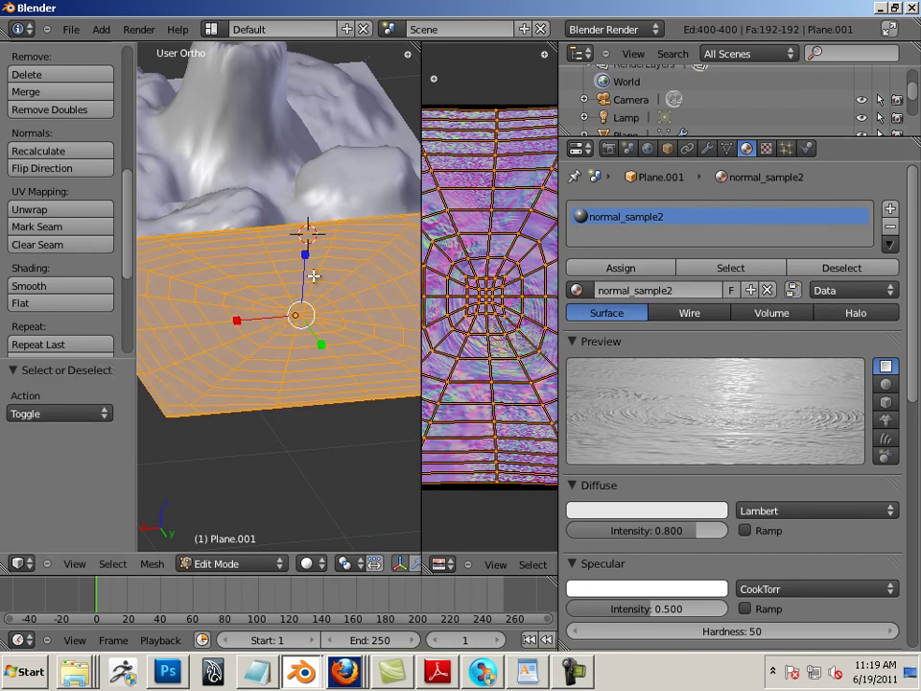
{"action": "left_click", "coordinate": [631, 270]}
{"action": "left_click_drag", "start_coordinate": [422, 270], "coordinate": [538, 281]}
{"action": "middle_click_drag", "start_coordinate": [473, 302], "coordinate": [471, 301]}
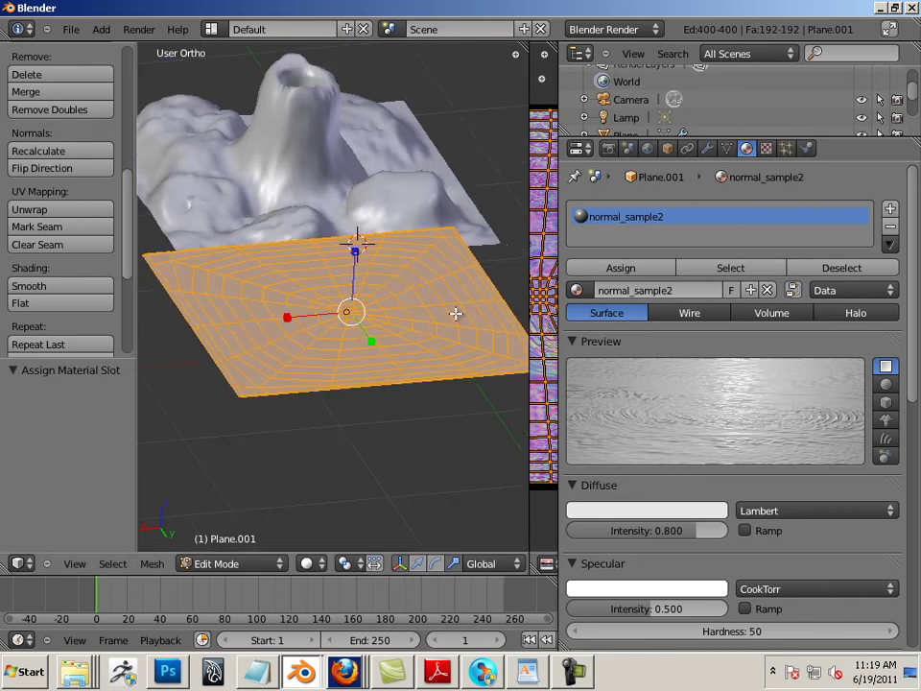
Return to Object Mode and view the terrain in textured shading from another angle.
{"action": "left_click", "coordinate": [225, 563]}
{"action": "left_click", "coordinate": [211, 544]}
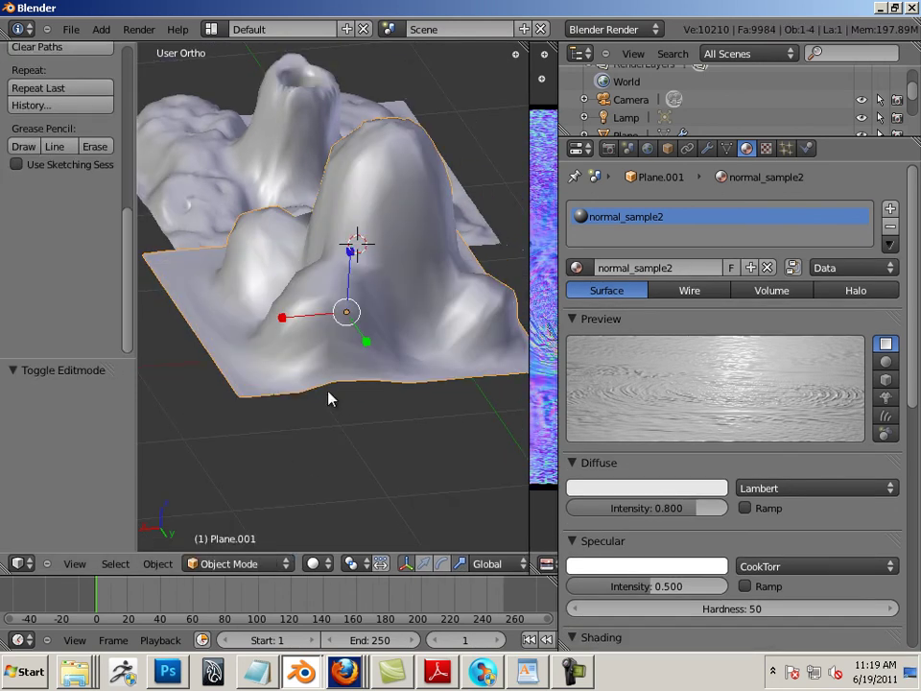
{"action": "key", "text": "alt+z"}
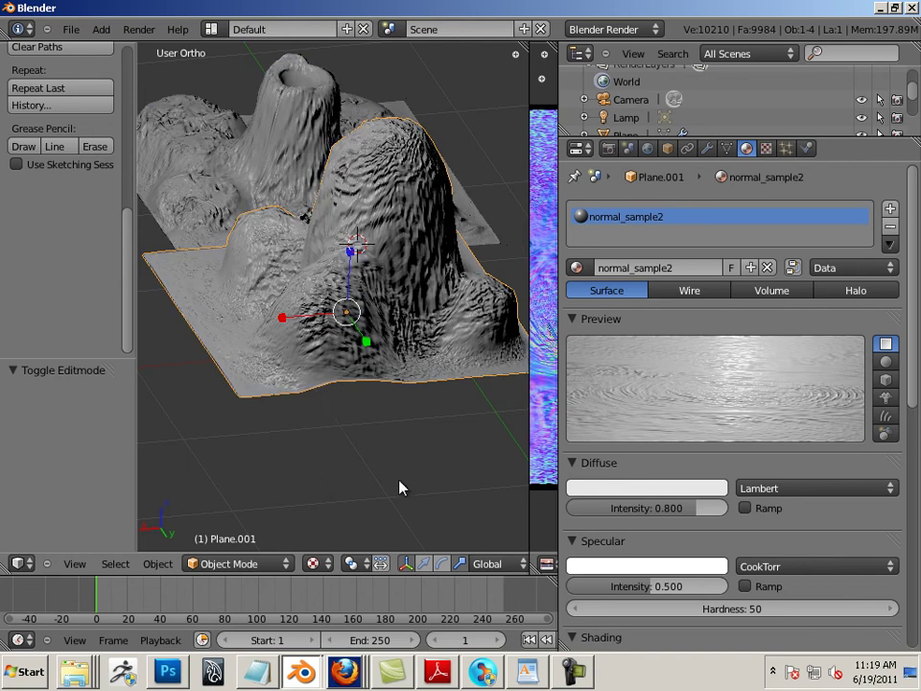
{"action": "middle_click_drag", "start_coordinate": [386, 484], "coordinate": [363, 355]}
Undo an accidental terrain scale and raise the Multires preview level to 2.
{"action": "key", "text": "s"}
{"action": "left_click", "coordinate": [371, 403]}
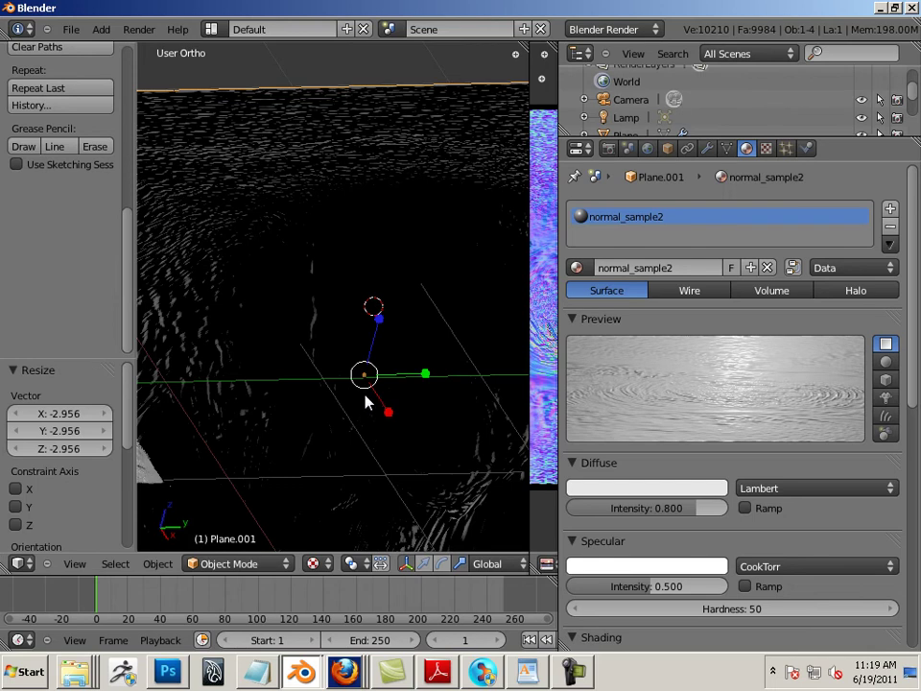
{"action": "key", "text": "ctrl+z"}
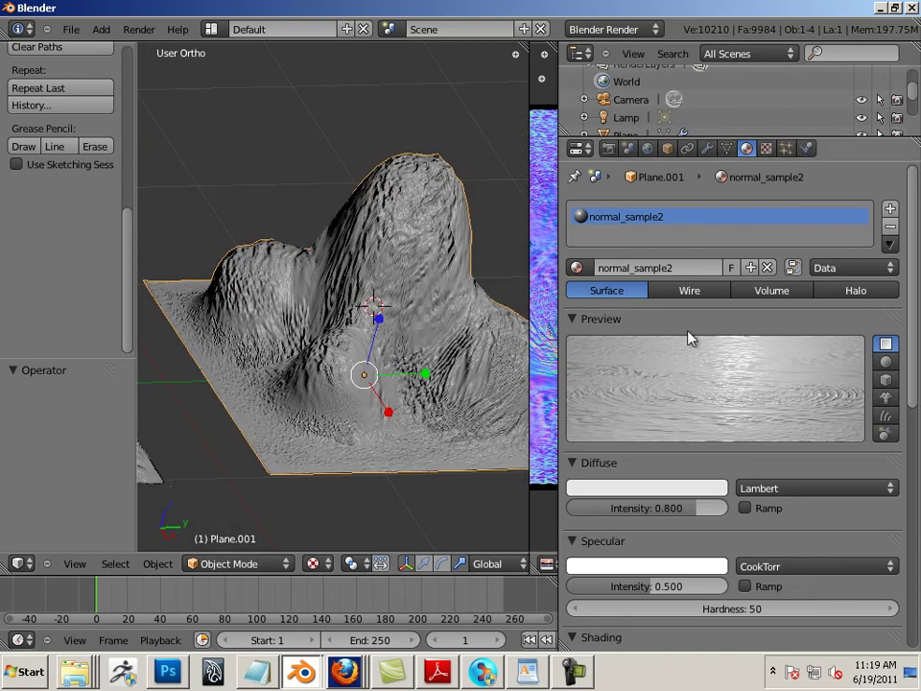
{"action": "left_click", "coordinate": [709, 149]}
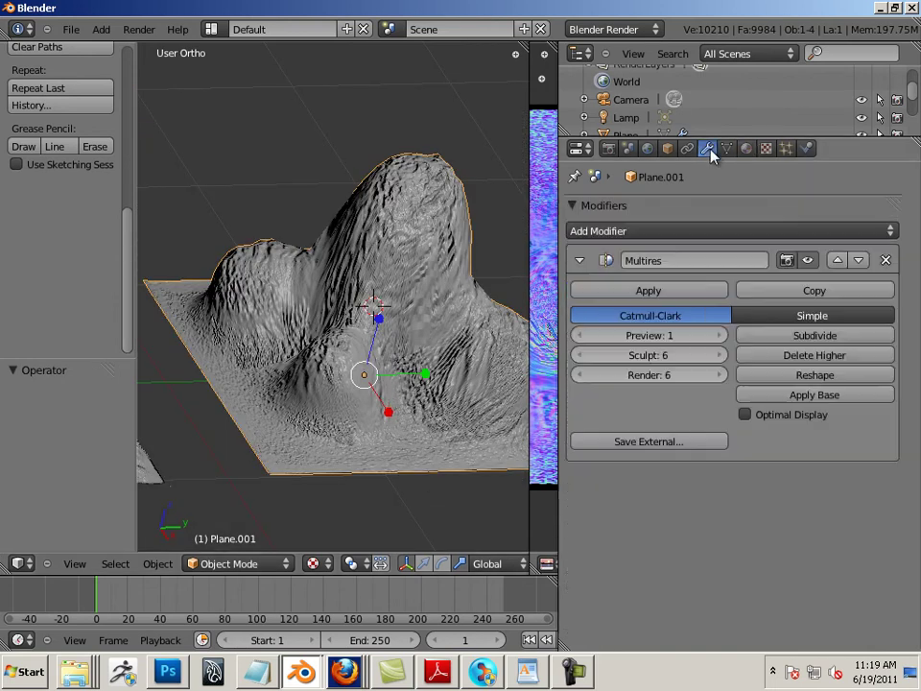
{"action": "left_click", "coordinate": [719, 336]}
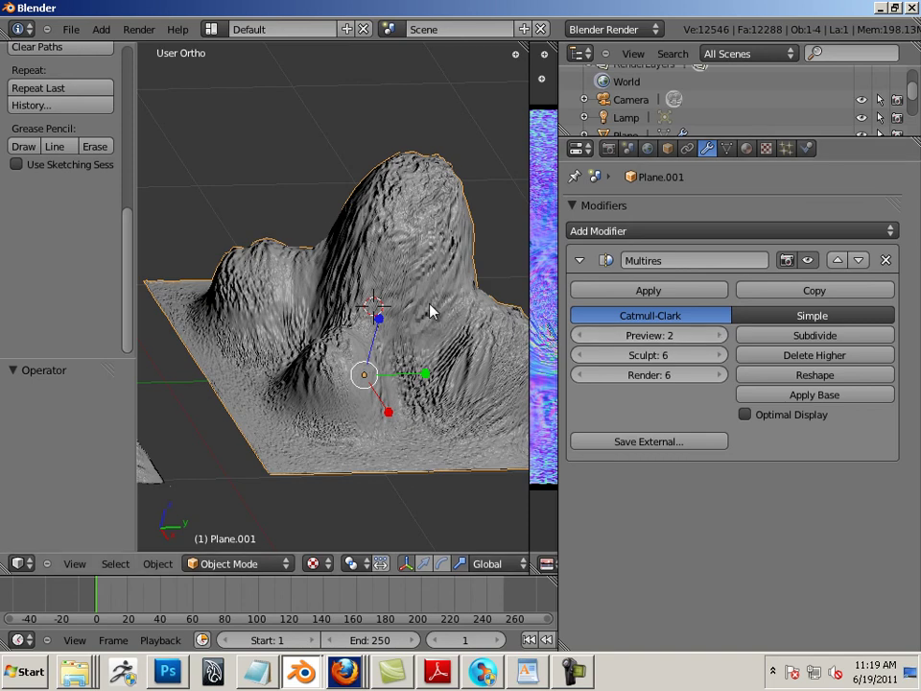
Orbit in close to the volcano peak, then back out to see more terrain.
{"action": "scroll", "coordinate": [437, 355], "scroll_direction": "down", "scroll_amount": 2}
{"action": "middle_click_drag", "start_coordinate": [465, 435], "coordinate": [446, 389]}
{"action": "scroll", "coordinate": [422, 403], "scroll_direction": "up", "scroll_amount": 3}
{"action": "middle_click_drag", "start_coordinate": [271, 352], "coordinate": [441, 353]}
{"action": "scroll", "coordinate": [380, 315], "scroll_direction": "up", "scroll_amount": 3}
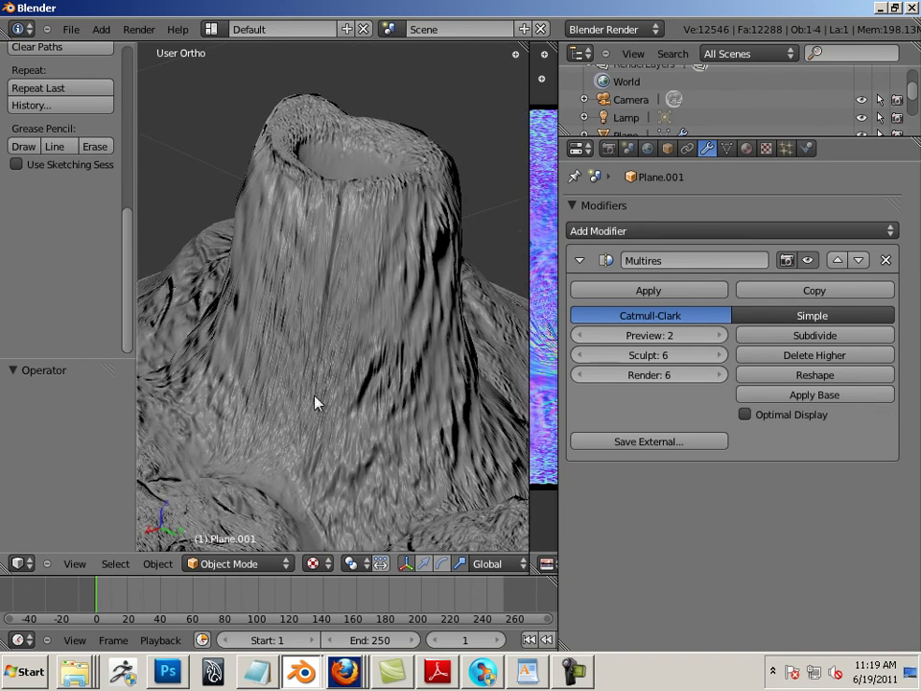
{"action": "scroll", "coordinate": [381, 396], "scroll_direction": "down", "scroll_amount": 3}
{"action": "middle_click_drag", "start_coordinate": [381, 396], "coordinate": [309, 347]}
Toggle the sculpted terrain into Edit Mode and back to Object Mode.
{"action": "left_click", "coordinate": [309, 348]}
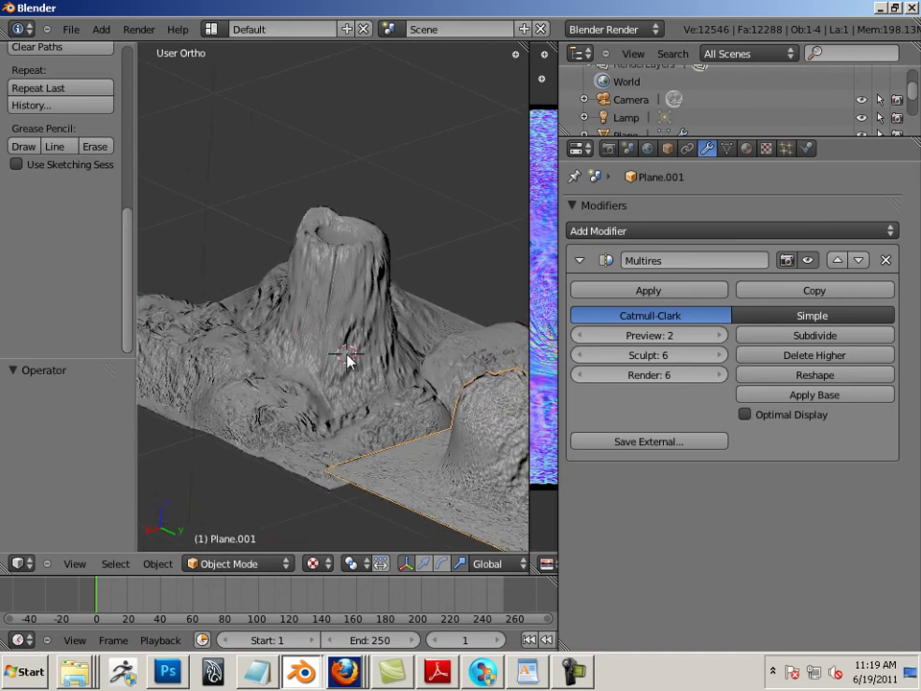
{"action": "key", "text": "Tab"}
{"action": "left_click", "coordinate": [340, 314]}
{"action": "key", "text": "Tab"}
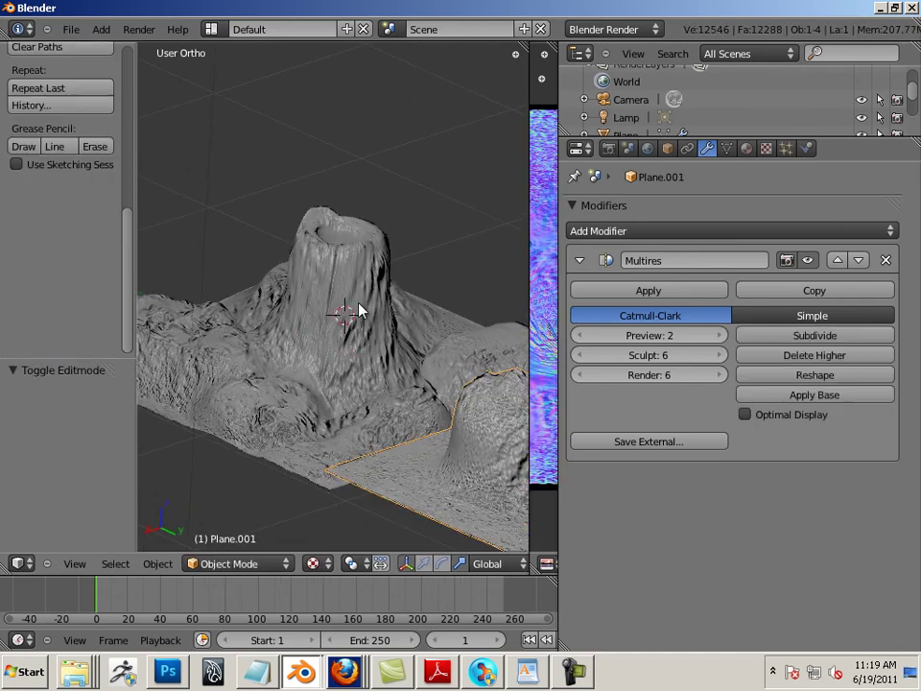
{"action": "left_click", "coordinate": [358, 303]}
Select the left terrain Plane and inspect its low-poly cage in Edit Mode.
{"action": "right_click", "coordinate": [356, 331]}
{"action": "key", "text": "Tab"}
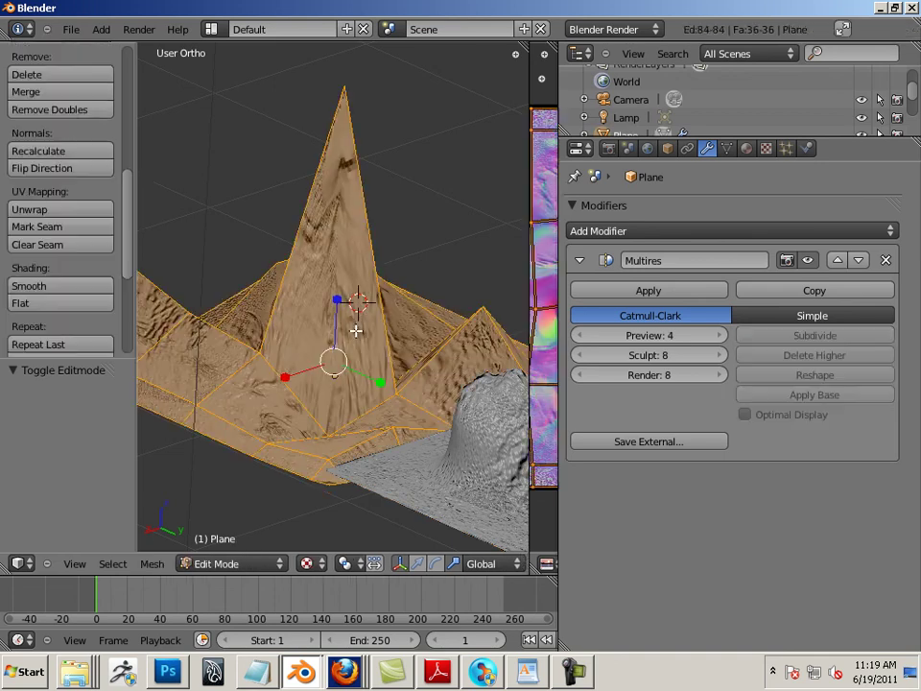
{"action": "middle_click_drag", "start_coordinate": [382, 389], "coordinate": [359, 374]}
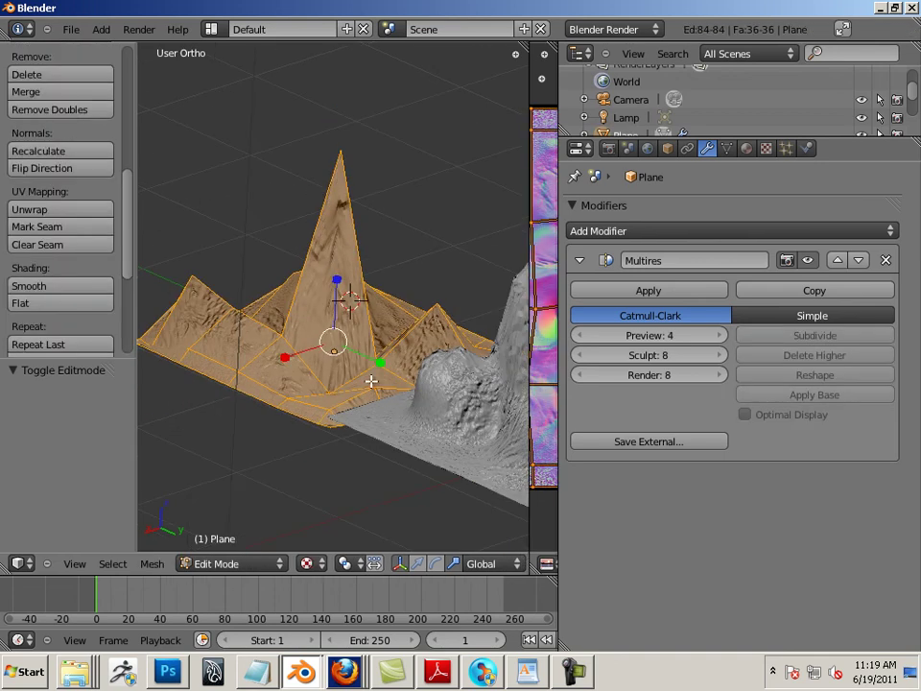
{"action": "key", "text": "Tab"}
{"action": "key", "text": "Tab"}
{"action": "middle_click_drag", "start_coordinate": [240, 313], "coordinate": [316, 380]}
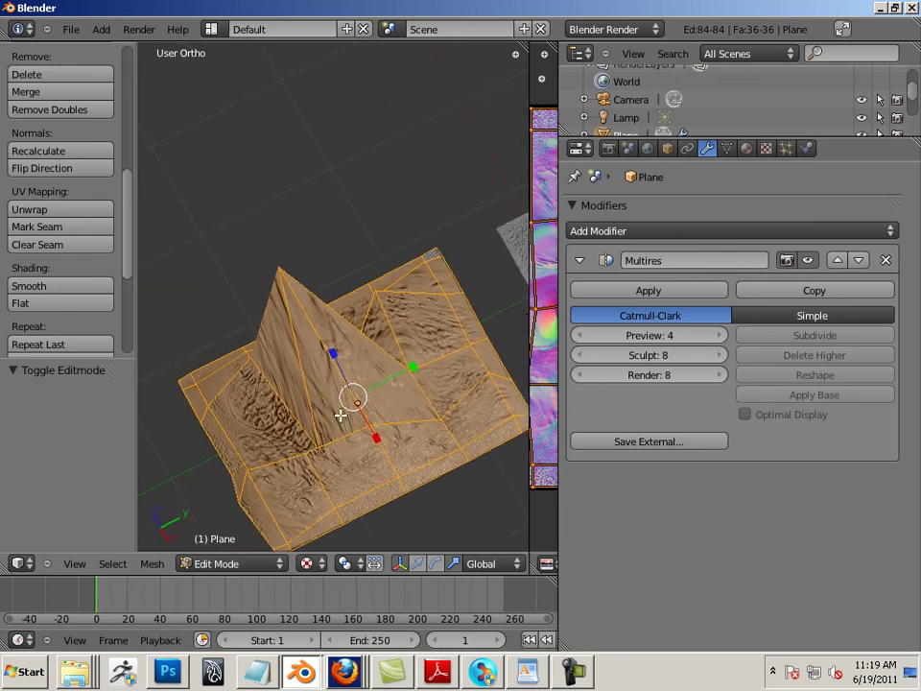
{"action": "middle_click_drag", "start_coordinate": [443, 362], "coordinate": [272, 353]}
{"action": "key", "text": "Tab"}
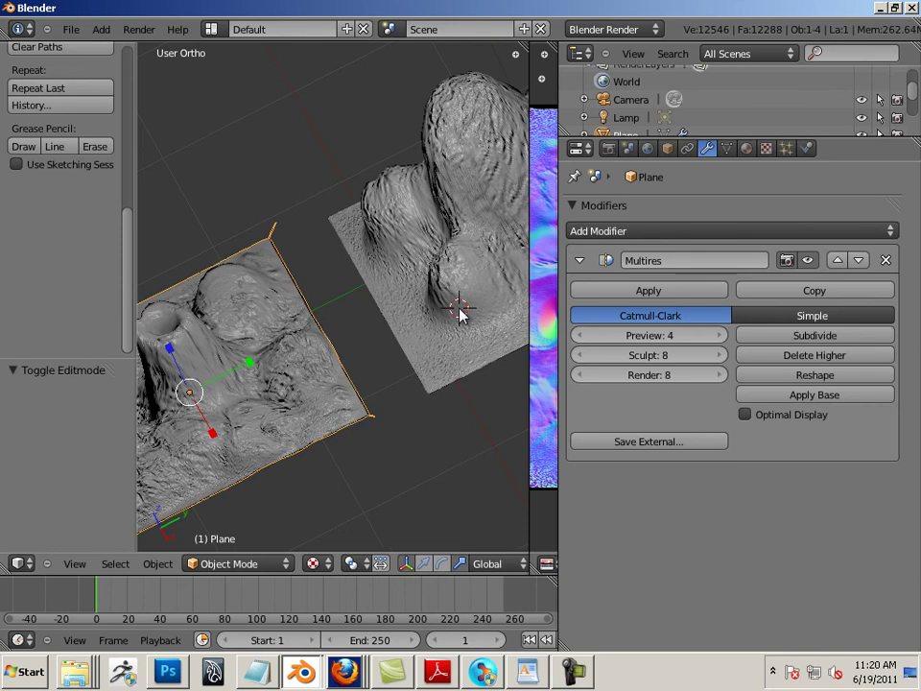
Select Plane.001, inspect its edit cage, then return to Object Mode.
{"action": "right_click", "coordinate": [461, 313]}
{"action": "key", "text": "Tab"}
{"action": "mouse_move", "coordinate": [461, 307]}
{"action": "middle_mouse_down"}
{"action": "mouse_move", "coordinate": [366, 359]}
{"action": "mouse_move", "coordinate": [353, 355]}
{"action": "middle_mouse_up"}
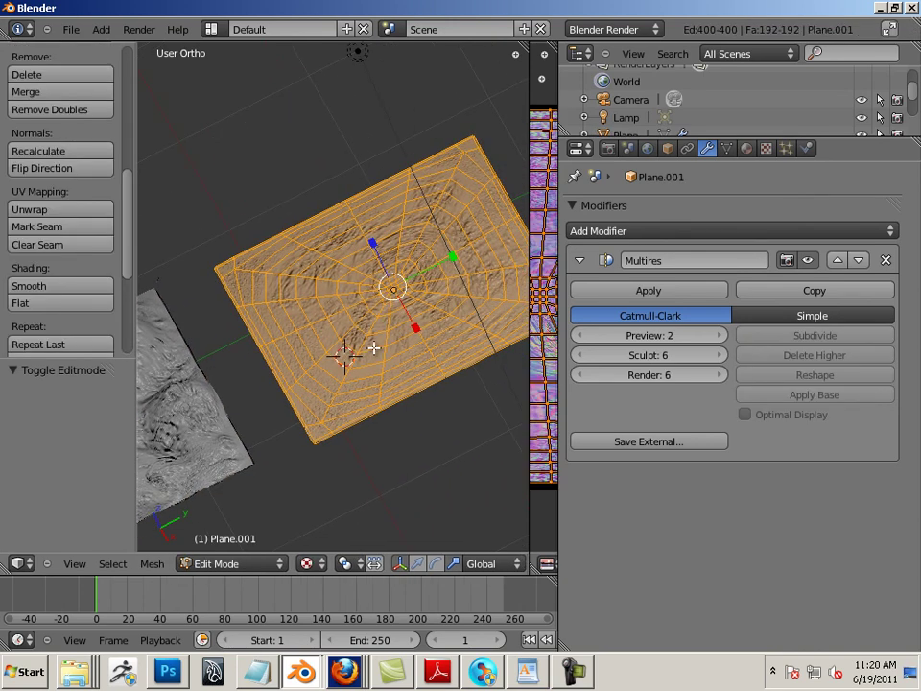
{"action": "key", "text": "Tab"}
{"action": "key", "text": "Tab"}
{"action": "key", "text": "Tab"}
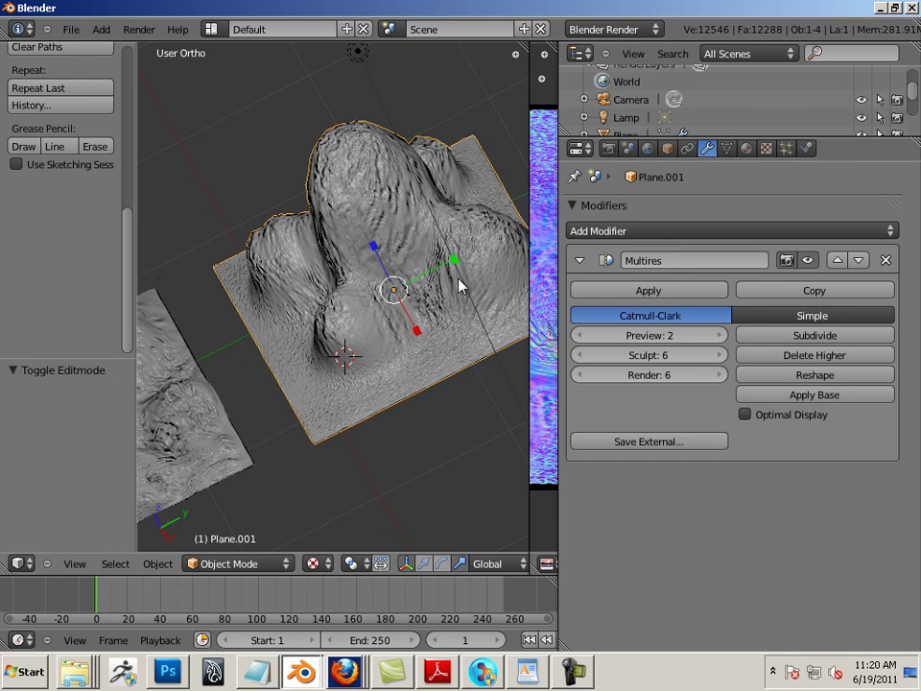
Raise Plane.001's Multires preview level to 6 and run Apply Base.
{"action": "left_click", "coordinate": [441, 298]}
{"action": "left_click", "coordinate": [719, 336]}
{"action": "left_click", "coordinate": [720, 336]}
{"action": "left_click", "coordinate": [720, 335]}
{"action": "left_click", "coordinate": [720, 336]}
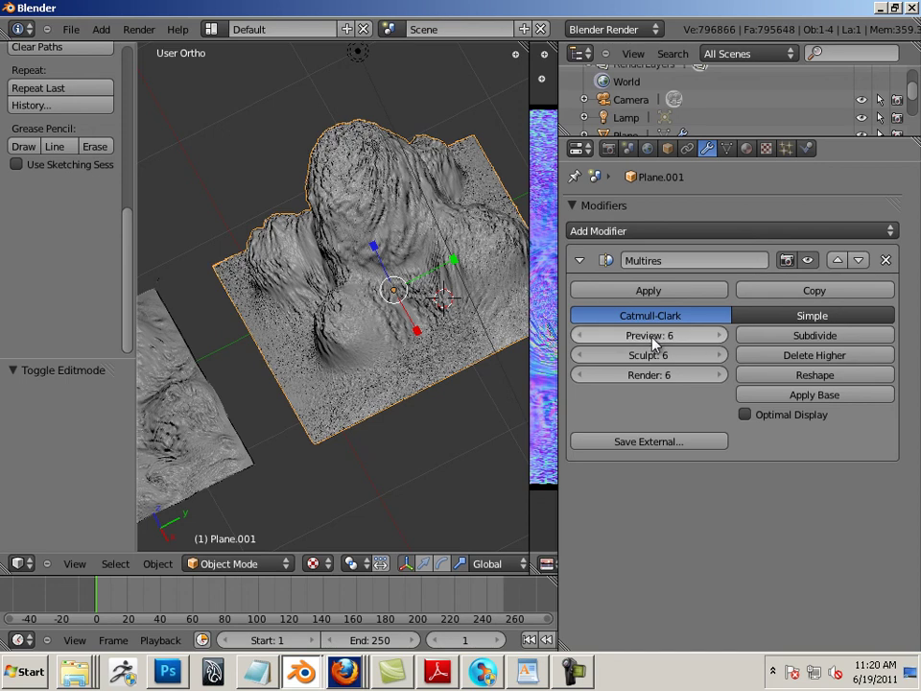
{"action": "left_click", "coordinate": [792, 399]}
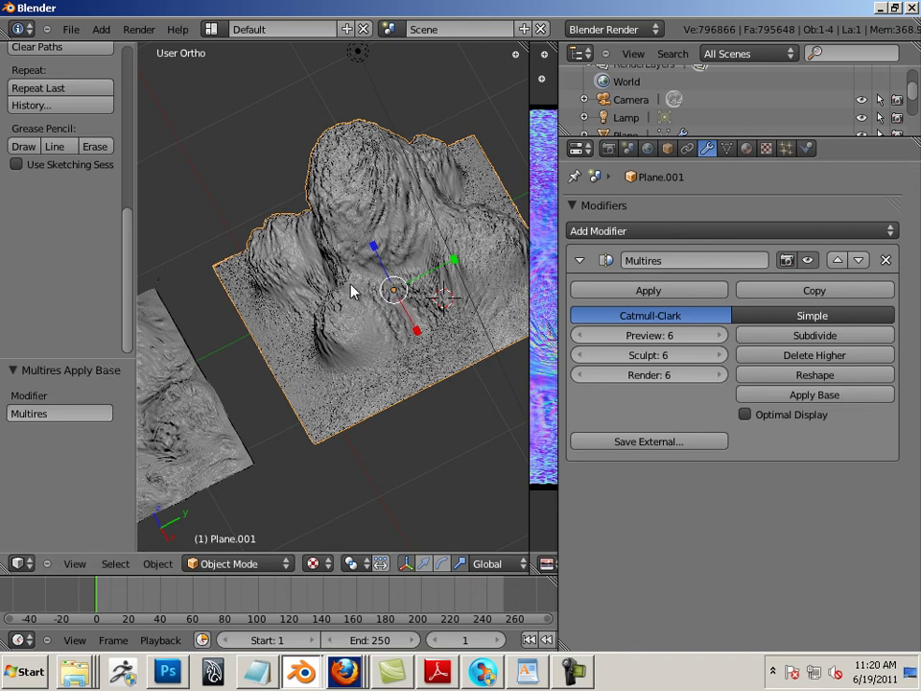
Apply one Smooth Vertex pass to Plane.001's base cage in Edit Mode, then return to Object Mode.
{"action": "key", "text": "Tab"}
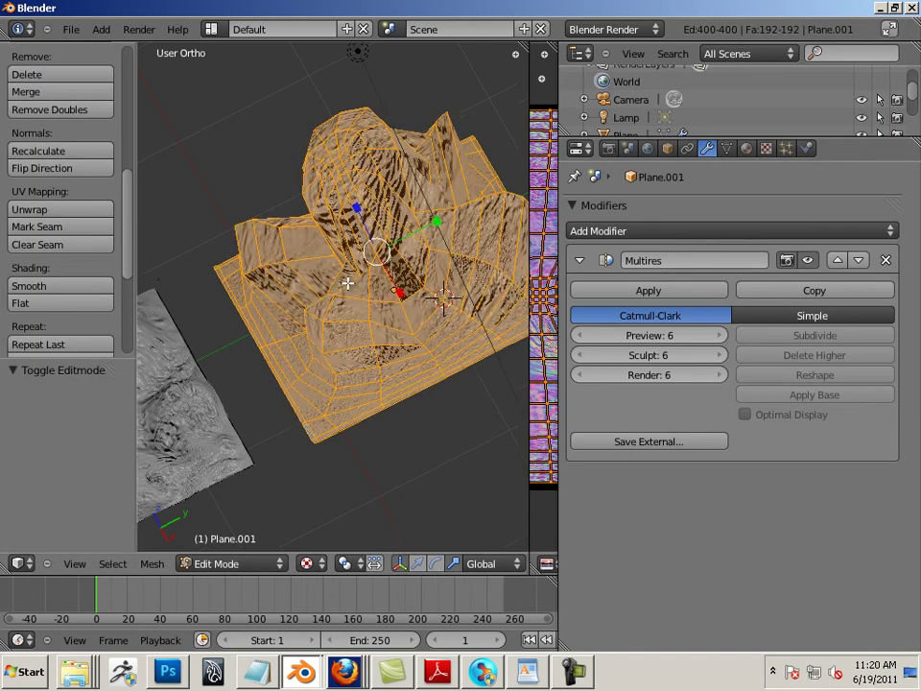
{"action": "middle_click_drag", "start_coordinate": [323, 417], "coordinate": [366, 388]}
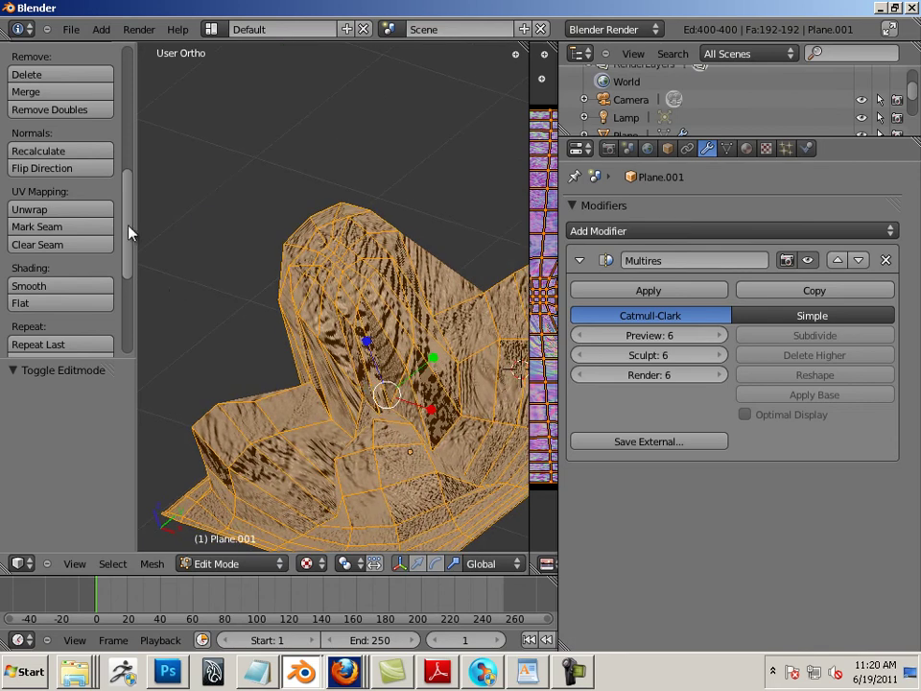
{"action": "scroll", "coordinate": [182, 271], "scroll_direction": "down", "scroll_amount": 3}
{"action": "middle_click_drag", "start_coordinate": [185, 273], "coordinate": [144, 242]}
{"action": "left_click_drag", "start_coordinate": [127, 248], "coordinate": [130, 136]}
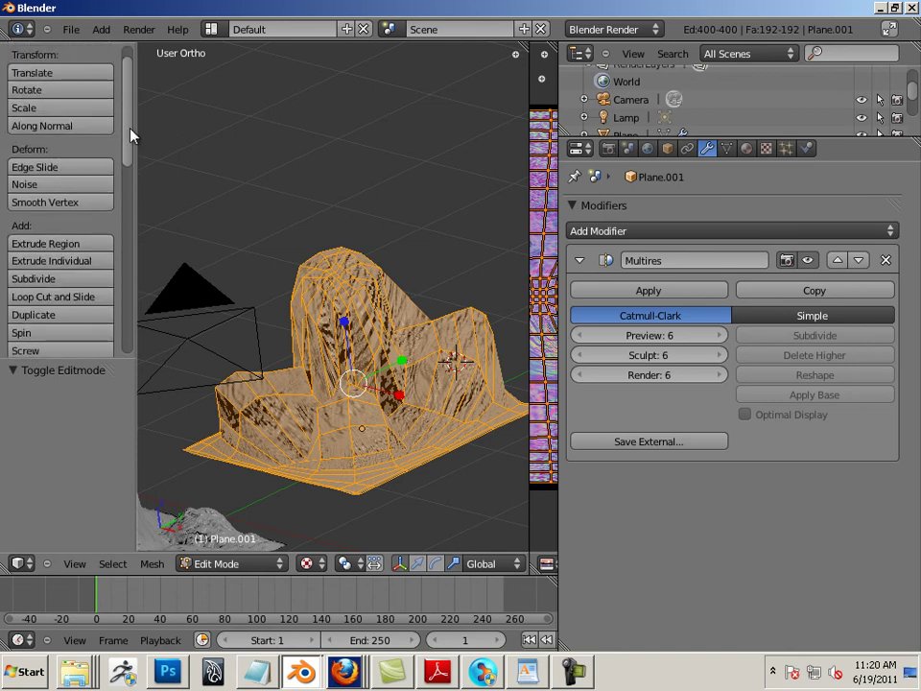
{"action": "left_click", "coordinate": [89, 204]}
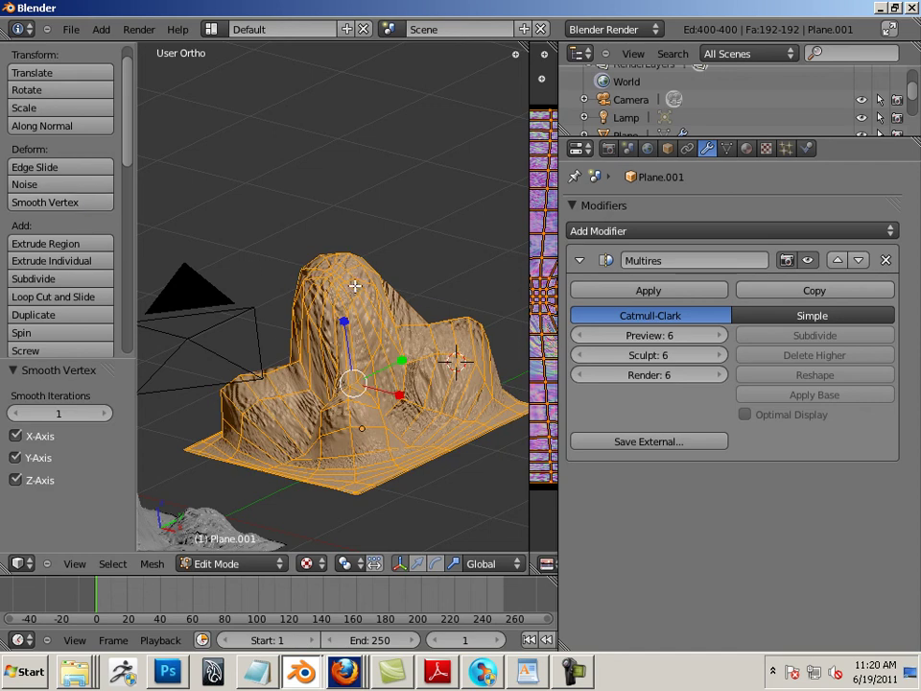
{"action": "key", "text": "Tab"}
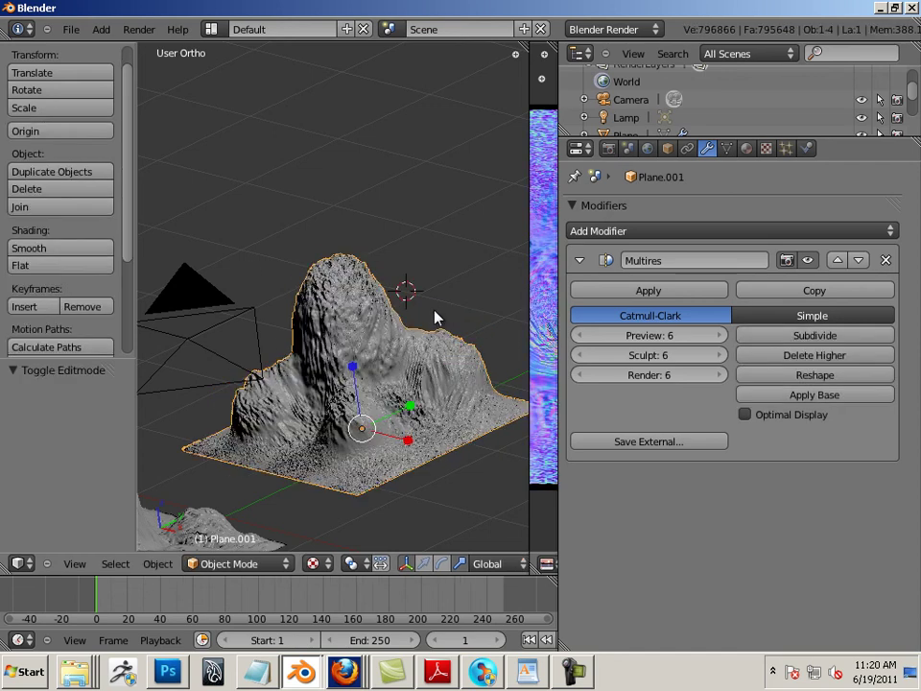
{"action": "middle_click_drag", "start_coordinate": [430, 308], "coordinate": [338, 398]}
{"action": "key", "text": "s"}
{"action": "left_click", "coordinate": [351, 420]}
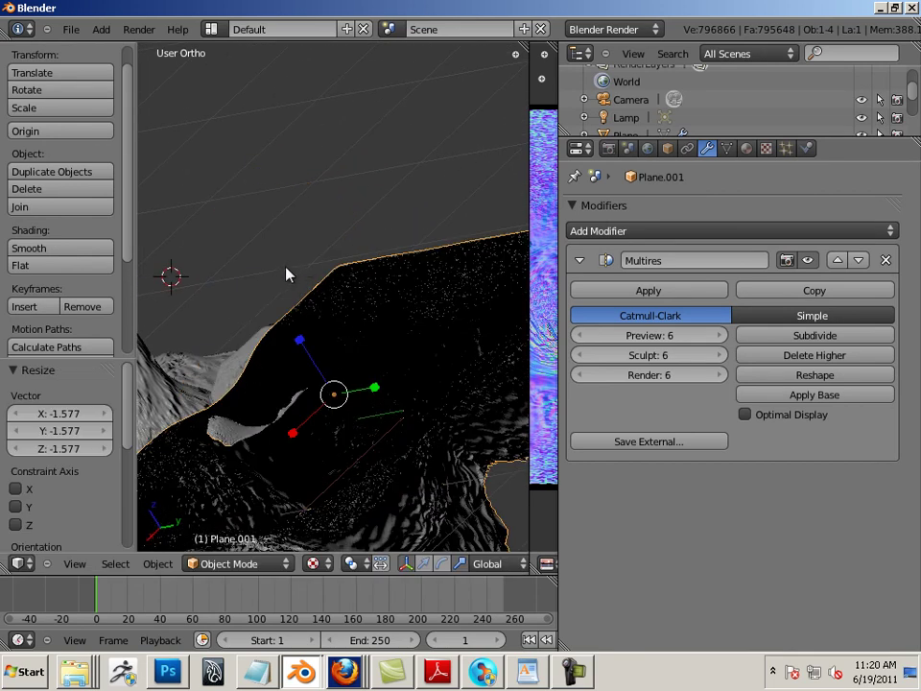
{"action": "key", "text": "ctrl+z"}
{"action": "middle_click_drag", "start_coordinate": [432, 476], "coordinate": [341, 406]}
{"action": "scroll", "coordinate": [340, 405], "scroll_direction": "up", "scroll_amount": 3}
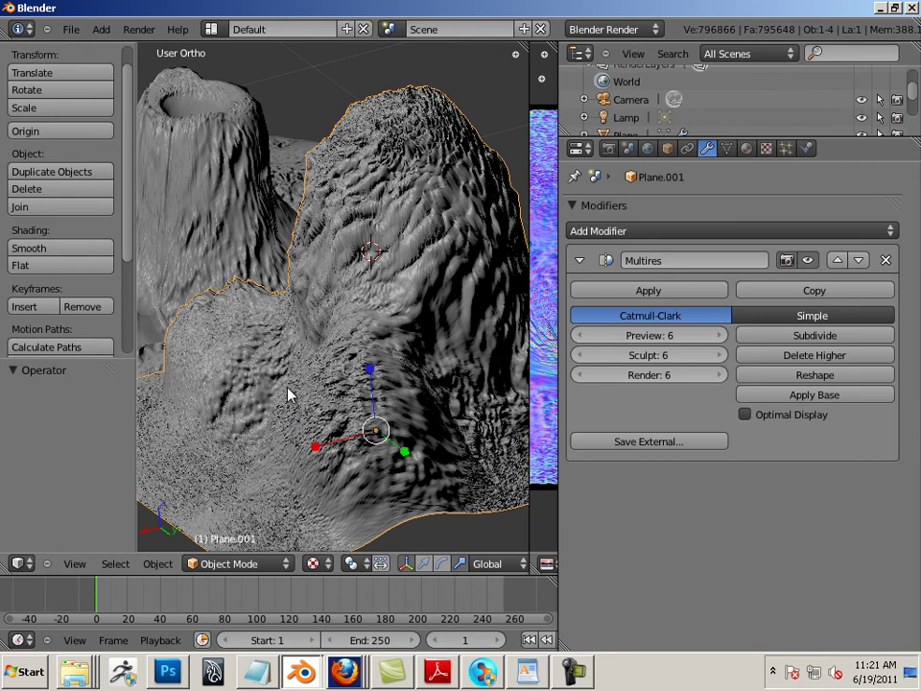
{"action": "scroll", "coordinate": [298, 379], "scroll_direction": "up", "scroll_amount": 3}
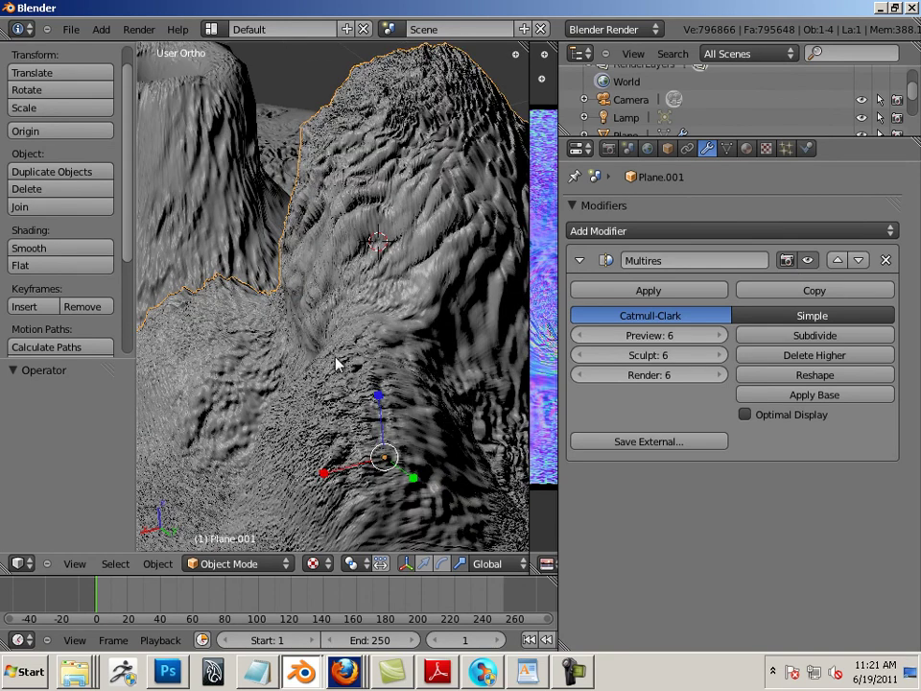
{"action": "scroll", "coordinate": [332, 364], "scroll_direction": "down", "scroll_amount": 5}
{"action": "scroll", "coordinate": [326, 374], "scroll_direction": "down", "scroll_amount": 2}
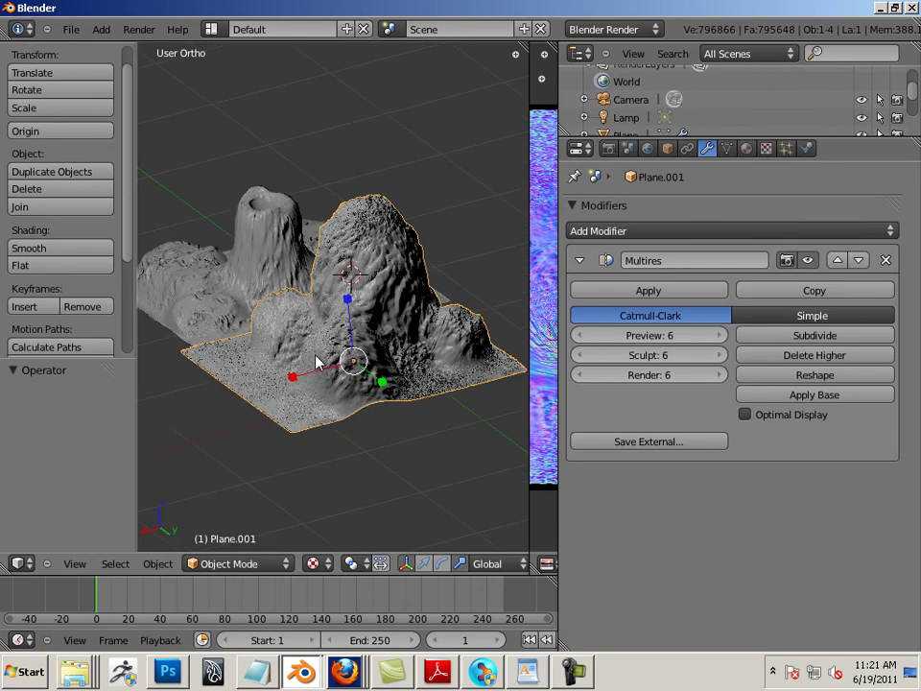
{"action": "middle_click_drag", "start_coordinate": [418, 449], "coordinate": [462, 458]}
{"action": "middle_click_drag", "start_coordinate": [381, 434], "coordinate": [475, 431], "text": "shift"}
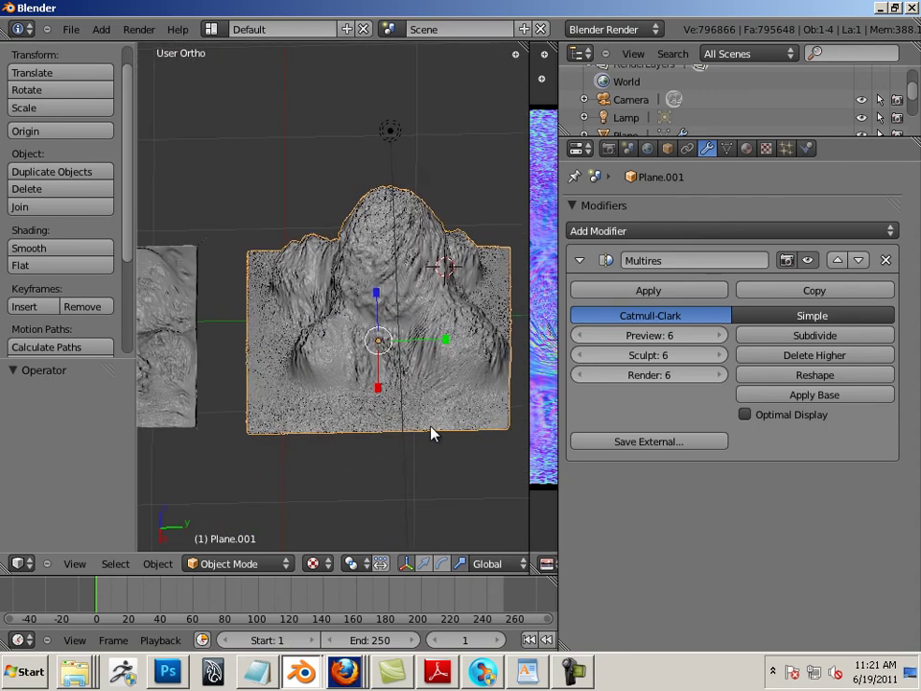
{"action": "middle_click_drag", "start_coordinate": [346, 429], "coordinate": [291, 402], "text": "ctrl"}
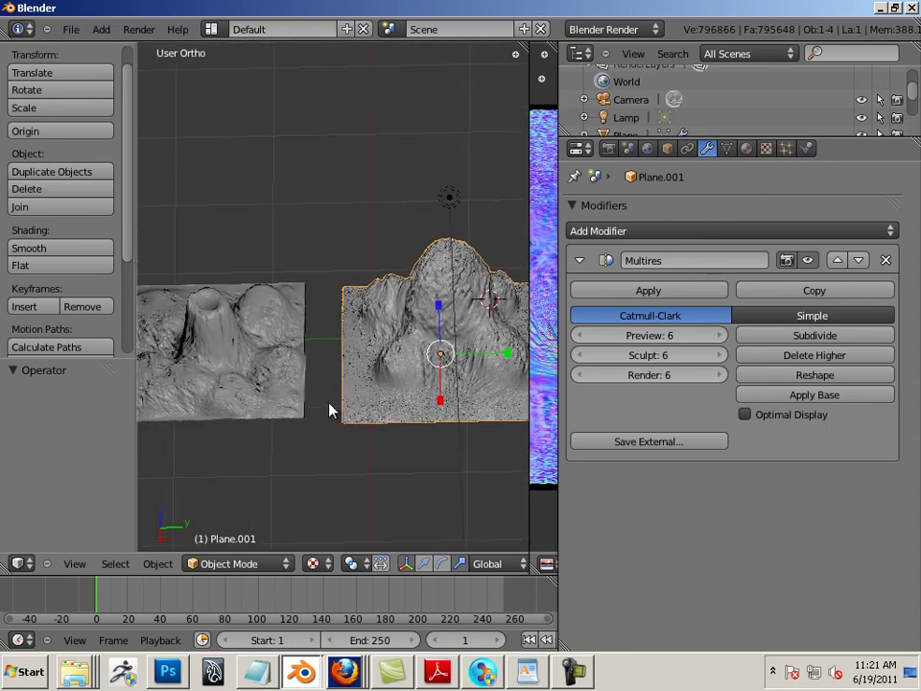
{"action": "right_click", "coordinate": [291, 399]}
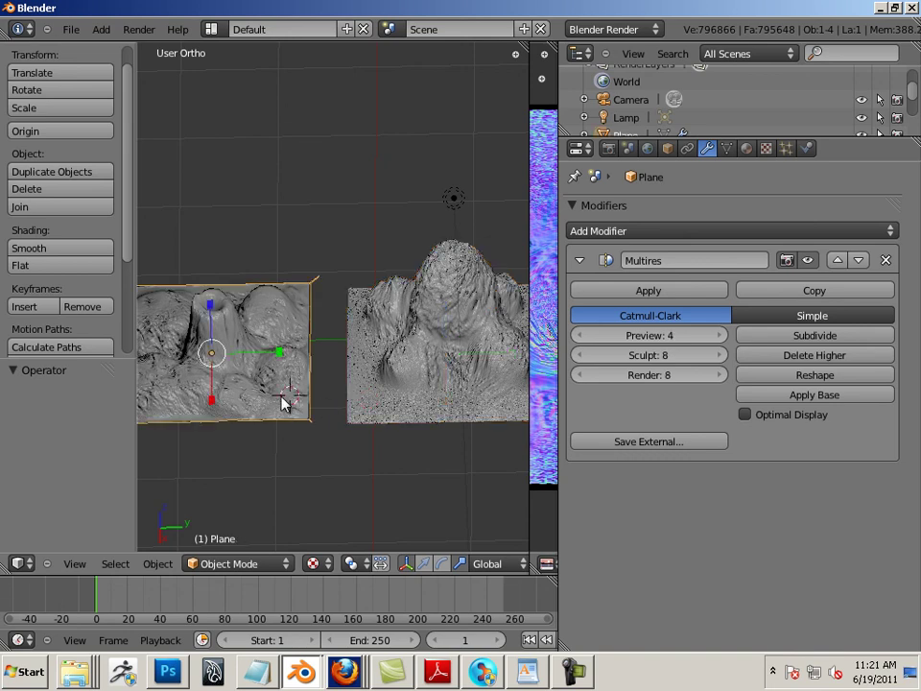
{"action": "right_click", "coordinate": [293, 392]}
{"action": "right_click", "coordinate": [278, 389]}
{"action": "right_click", "coordinate": [372, 401]}
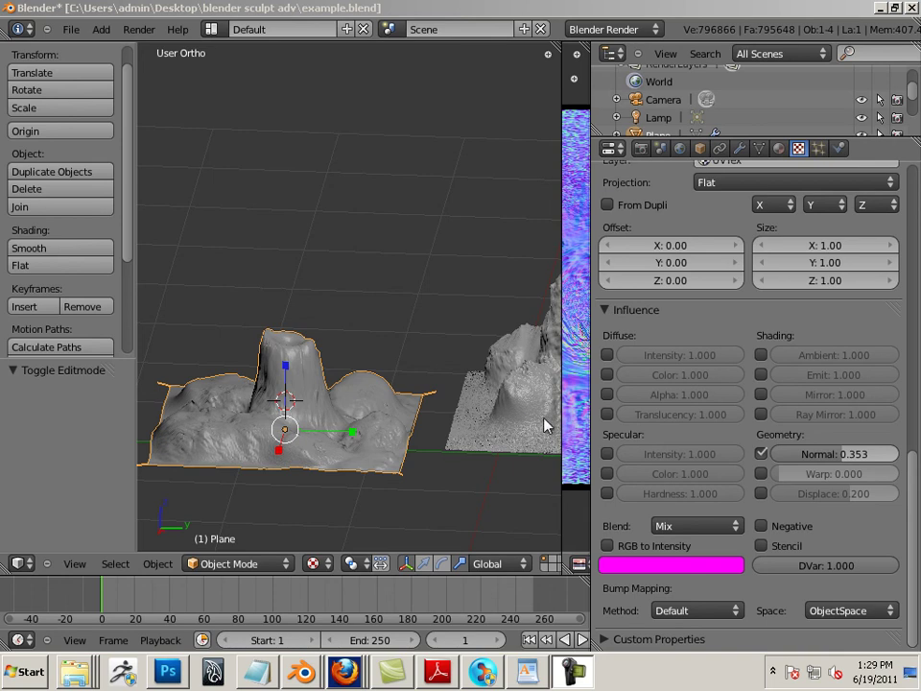
Select Plane.001 and adjust its Geometry Normal influence slider.
{"action": "middle_click_drag", "start_coordinate": [446, 405], "coordinate": [471, 399], "text": "shift"}
{"action": "left_click", "coordinate": [441, 381]}
{"action": "right_click", "coordinate": [460, 403]}
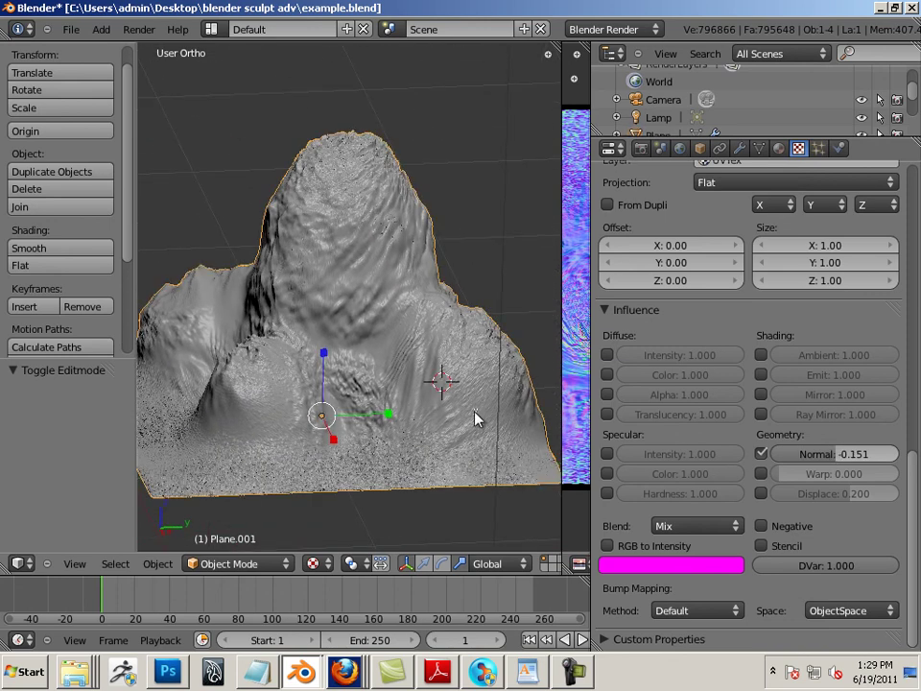
{"action": "key", "text": "b"}
{"action": "left_click_drag", "start_coordinate": [477, 407], "coordinate": [763, 251]}
{"action": "scroll", "coordinate": [763, 252], "scroll_direction": "up", "scroll_amount": 5}
{"action": "scroll", "coordinate": [763, 251], "scroll_direction": "up", "scroll_amount": 8}
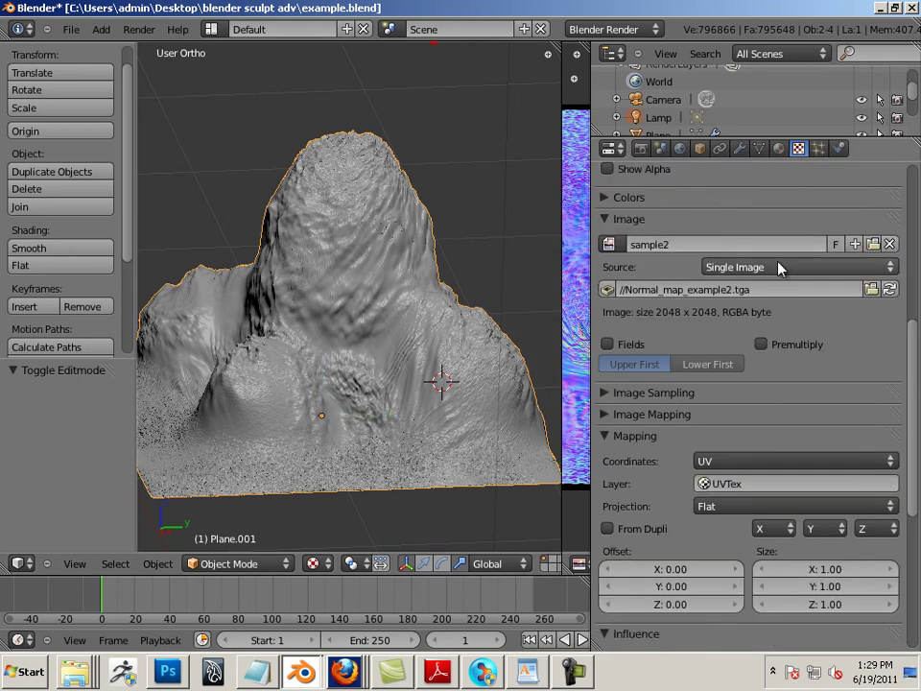
{"action": "scroll", "coordinate": [724, 293], "scroll_direction": "down", "scroll_amount": 8}
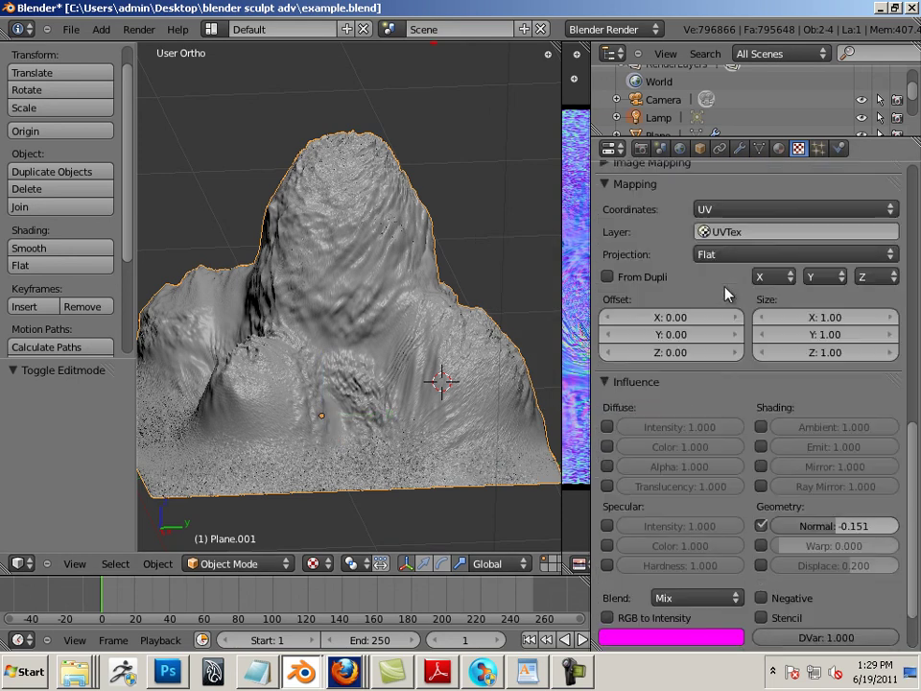
{"action": "mouse_move", "coordinate": [833, 462]}
{"action": "left_mouse_down"}
{"action": "mouse_move", "coordinate": [848, 465]}
{"action": "mouse_move", "coordinate": [838, 464]}
{"action": "left_mouse_up"}
Select the volcano terrain Plane and raise its Normal influence to 0.928.
{"action": "middle_click_drag", "start_coordinate": [389, 314], "coordinate": [308, 339]}
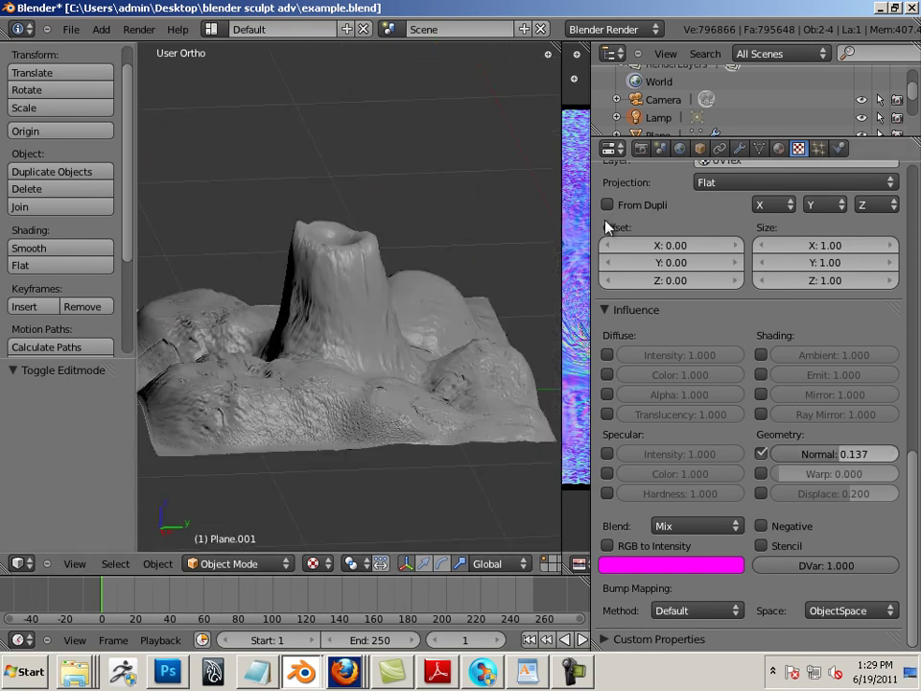
{"action": "left_click", "coordinate": [388, 277]}
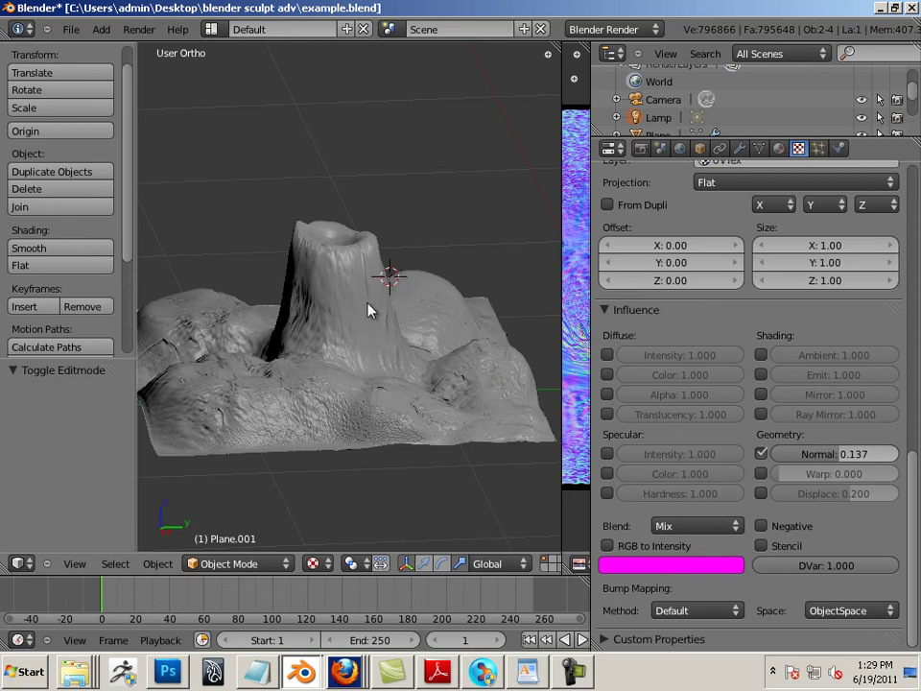
{"action": "right_click", "coordinate": [362, 314]}
{"action": "mouse_move", "coordinate": [841, 456]}
{"action": "left_mouse_down"}
{"action": "mouse_move", "coordinate": [835, 460]}
{"action": "mouse_move", "coordinate": [857, 460]}
{"action": "mouse_move", "coordinate": [837, 457]}
{"action": "mouse_move", "coordinate": [844, 459]}
{"action": "left_mouse_up"}
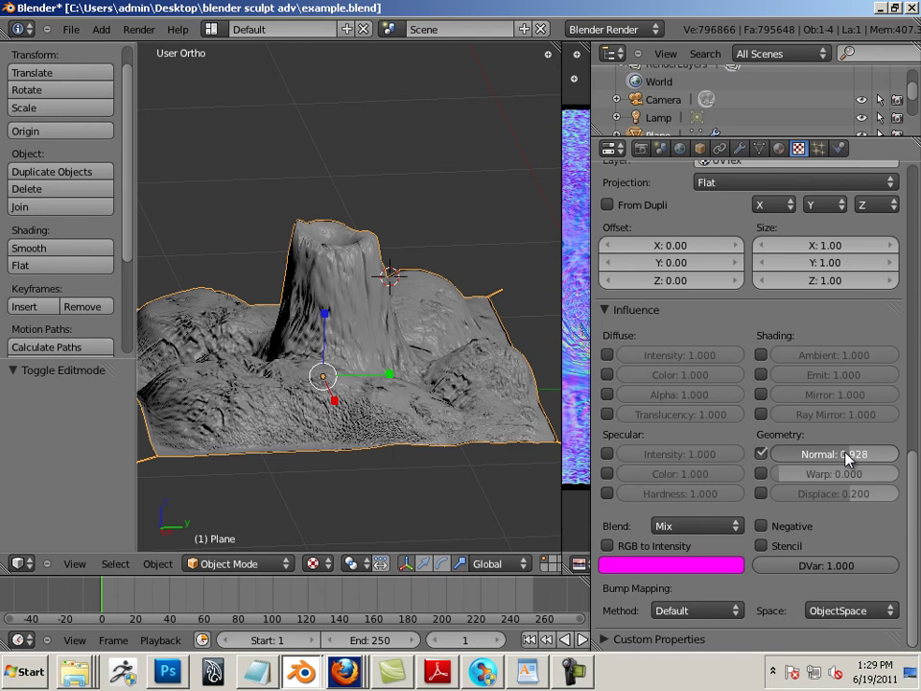